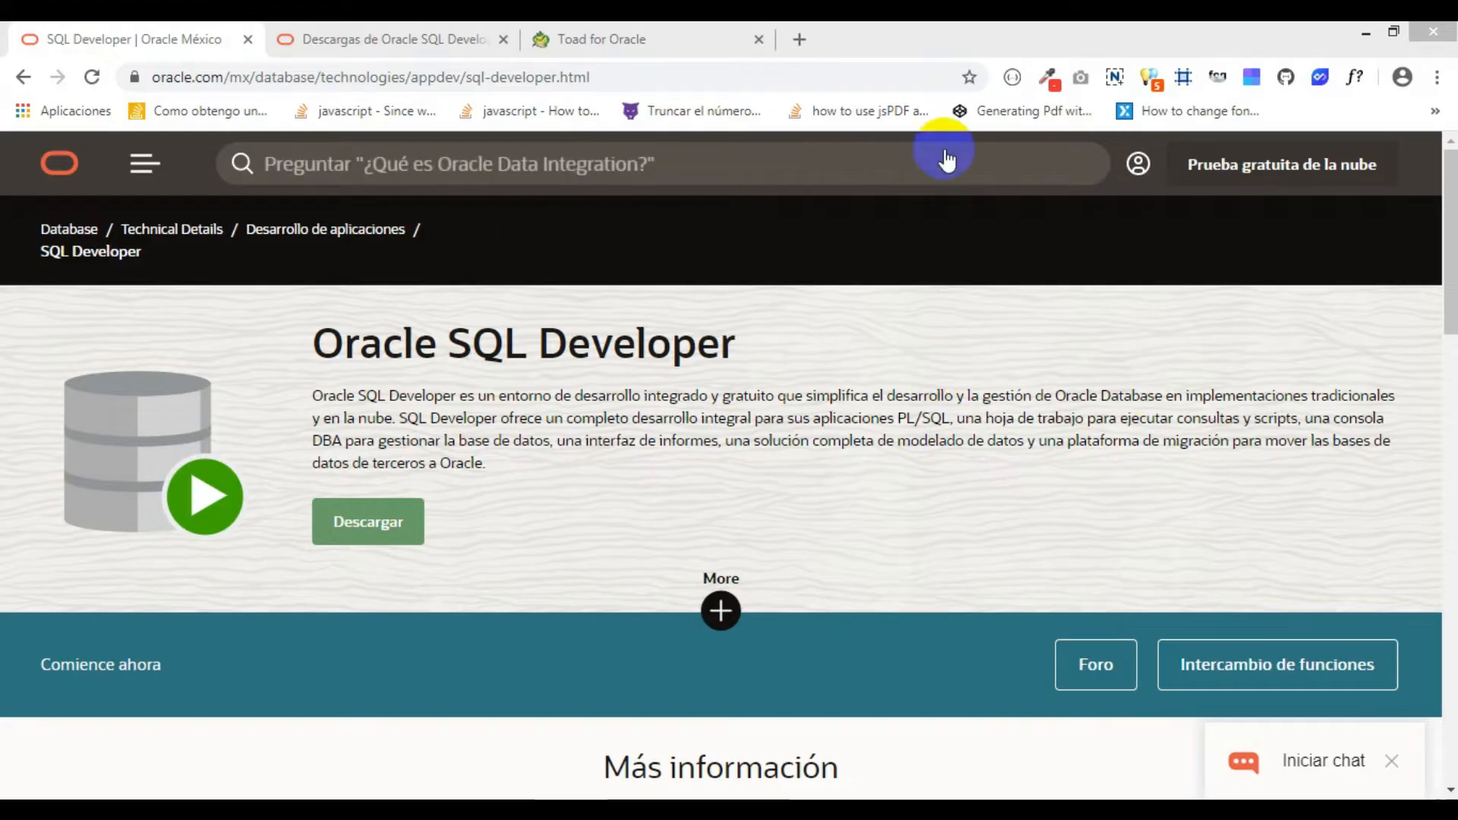
- Examine the SQL Developer 19.2.1 downloads page for each platform's package and its JDK requirements
left_click(981, 35)
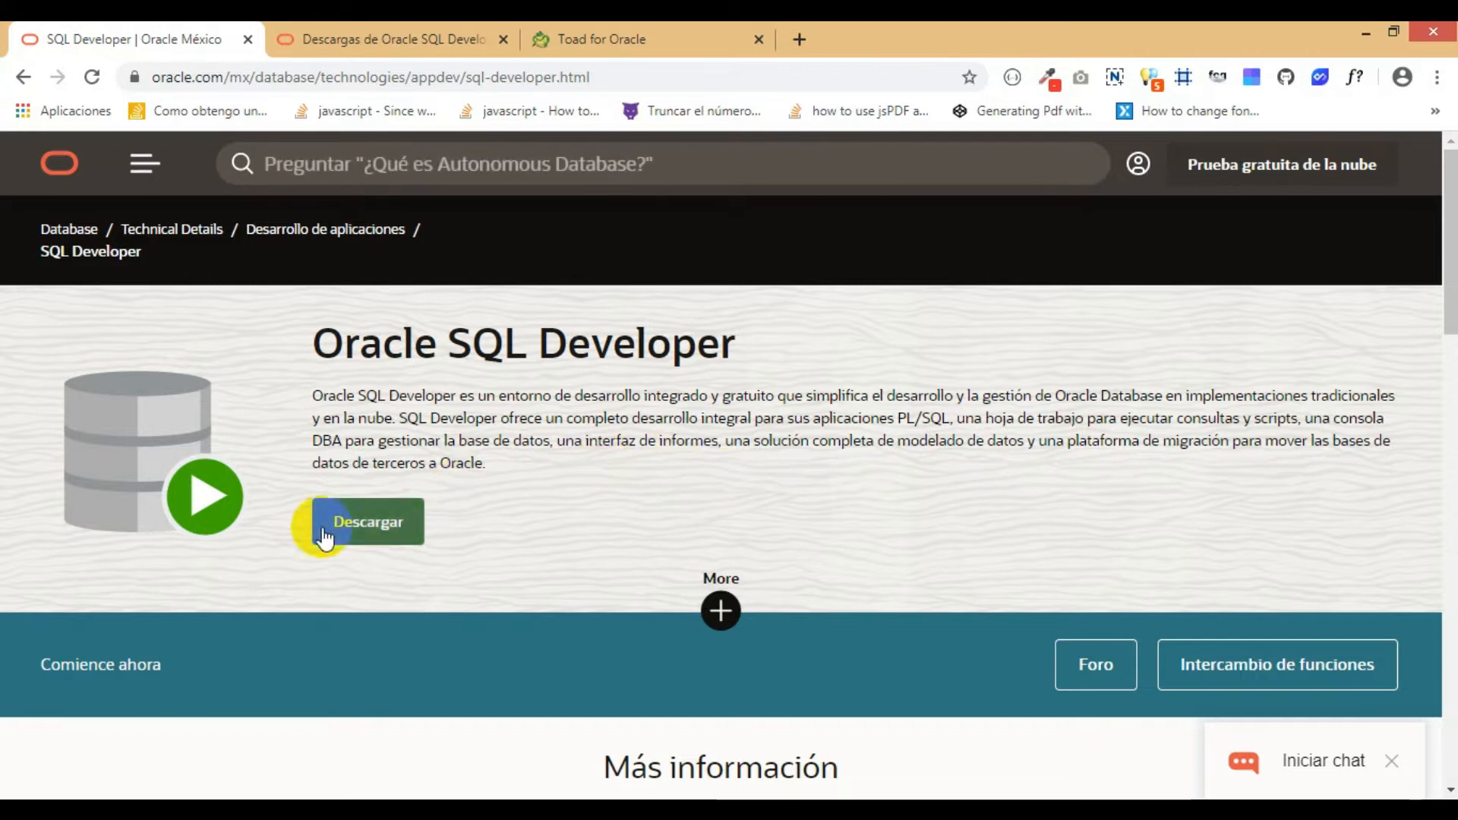
left_click(404, 35)
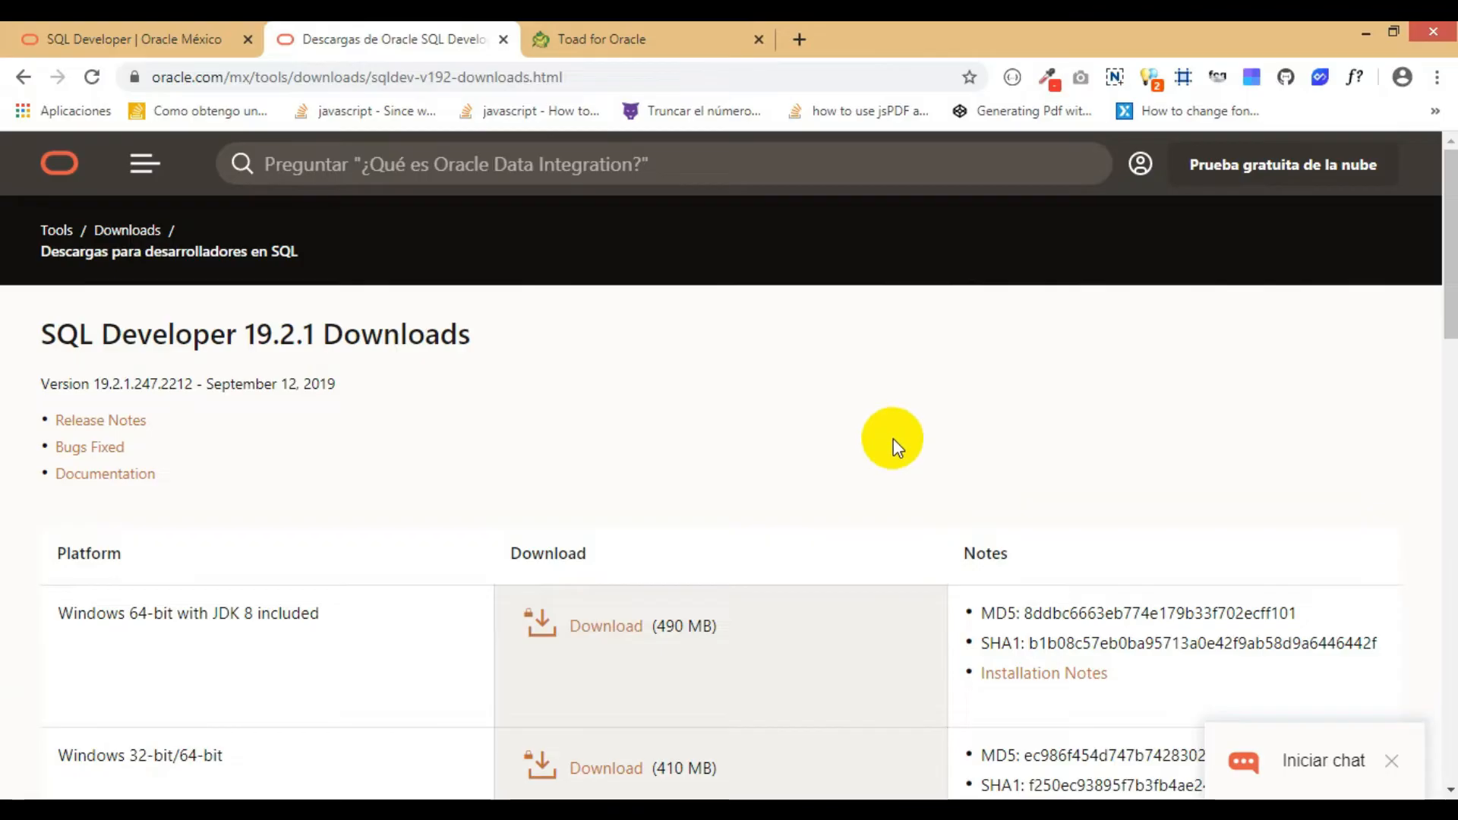
scroll(892, 438, "down", 3)
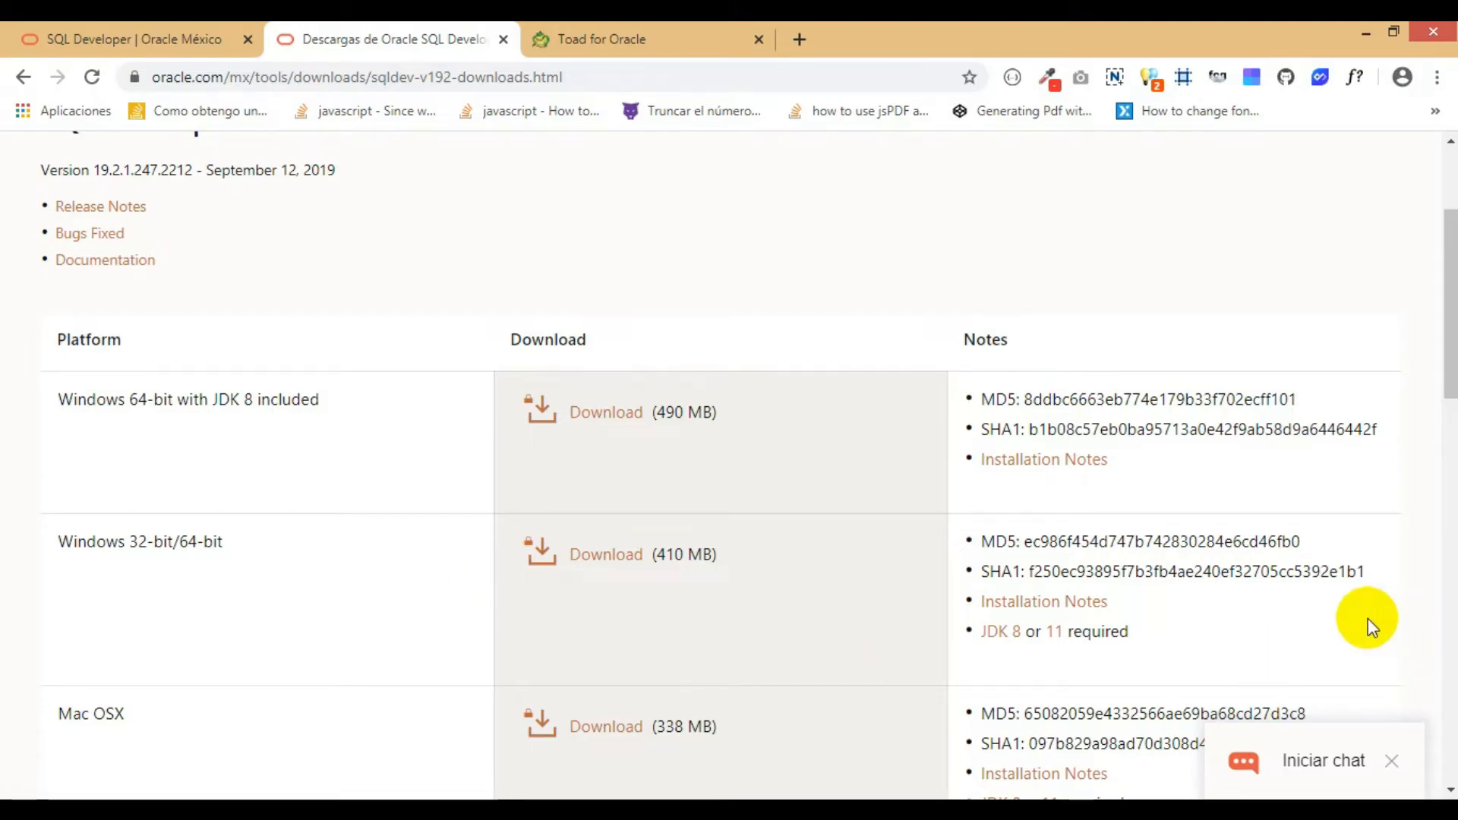
scroll(1241, 601, "down", 1)
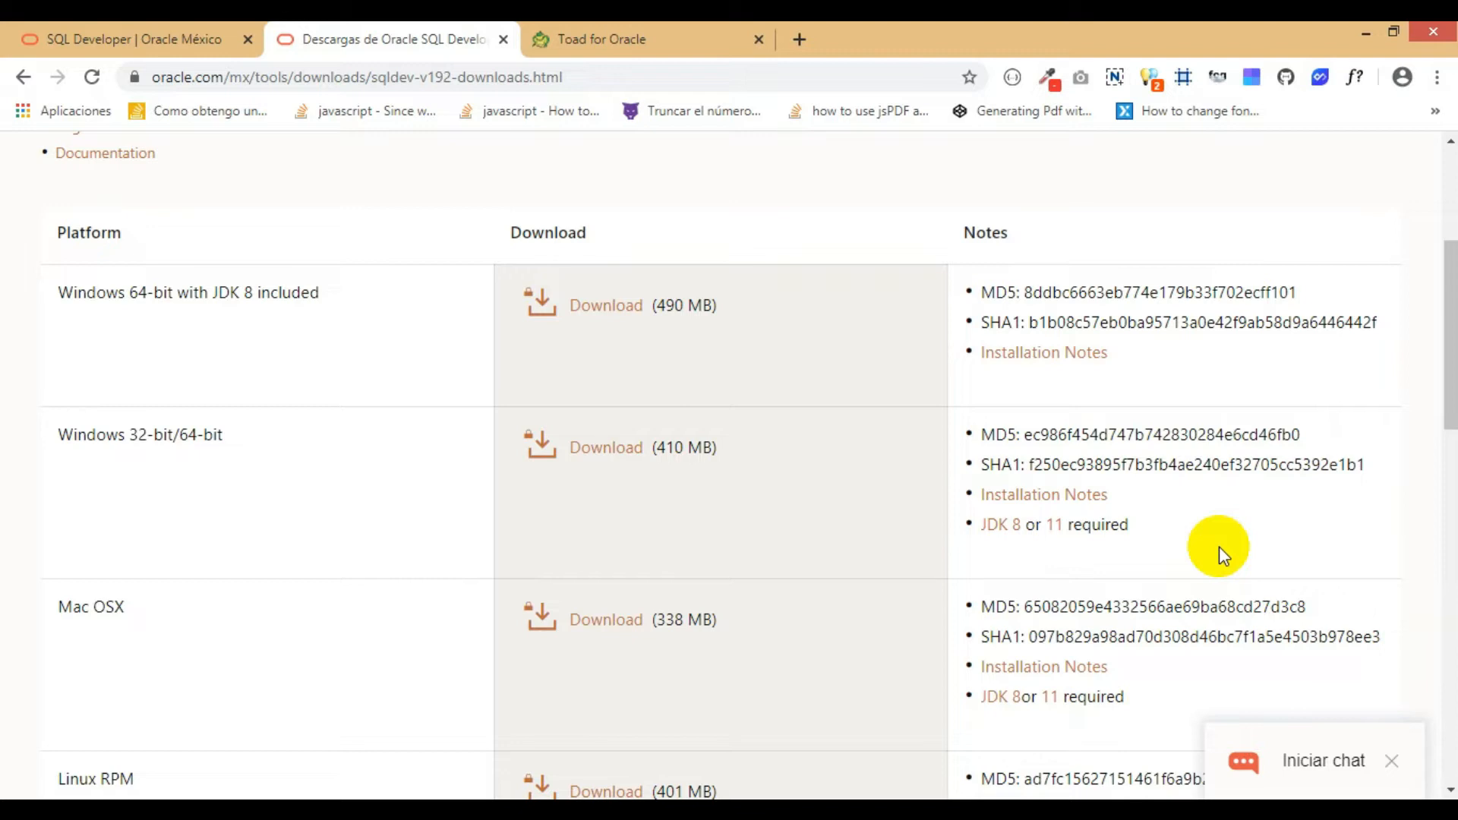
scroll(228, 566, "down", 1)
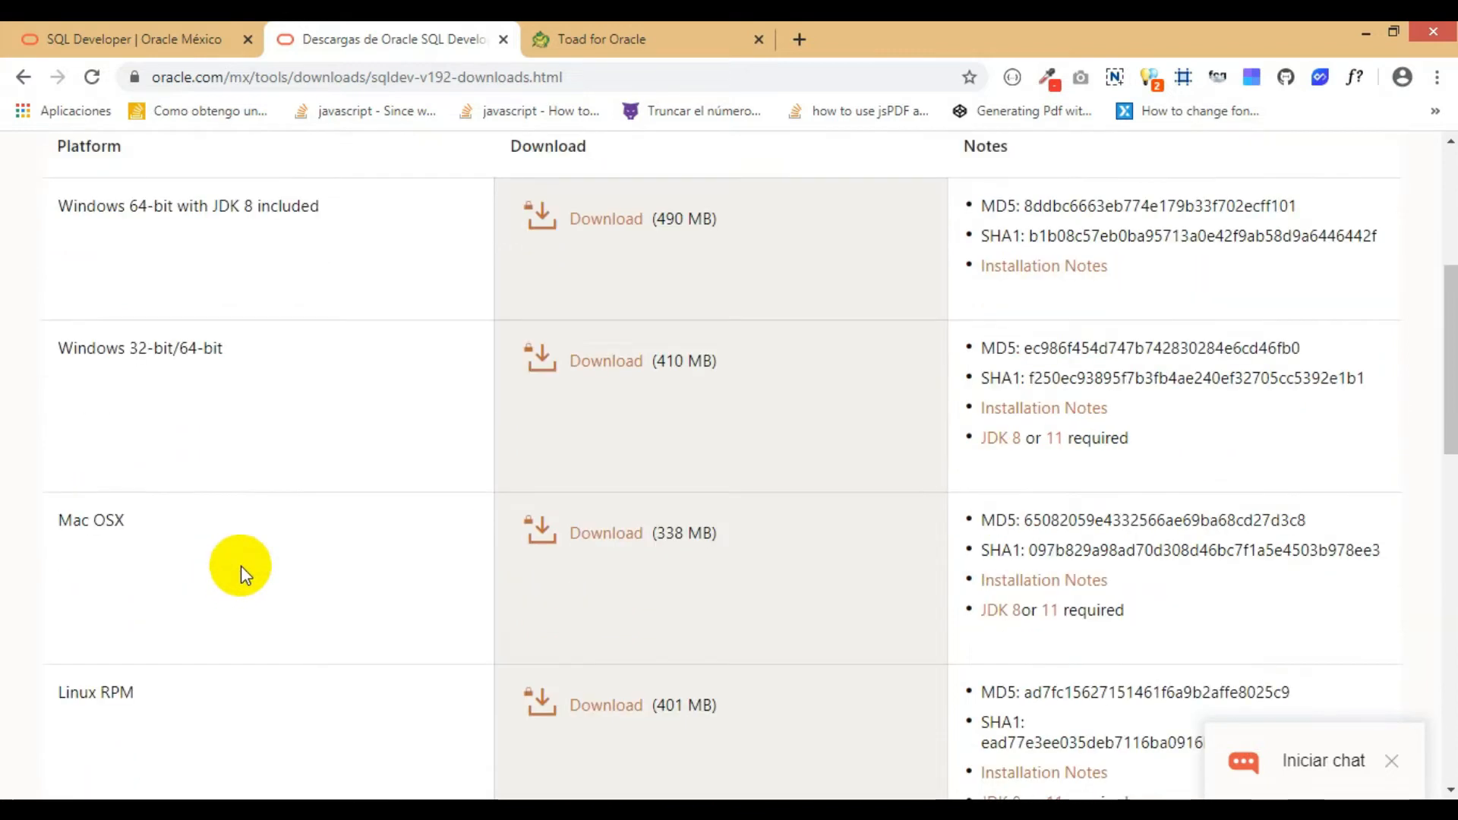
scroll(238, 545, "down", 3)
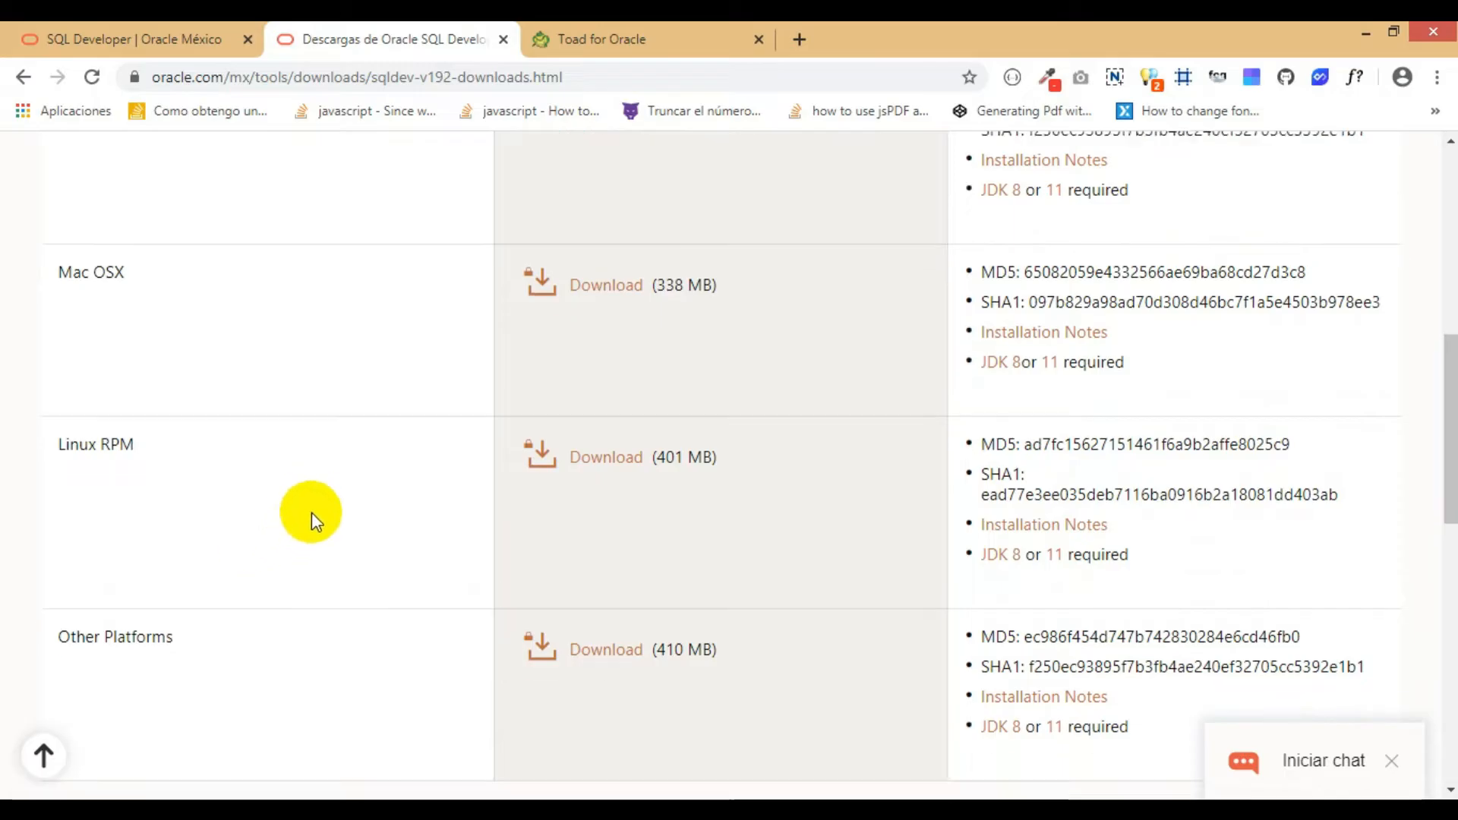
scroll(364, 482, "up", 10)
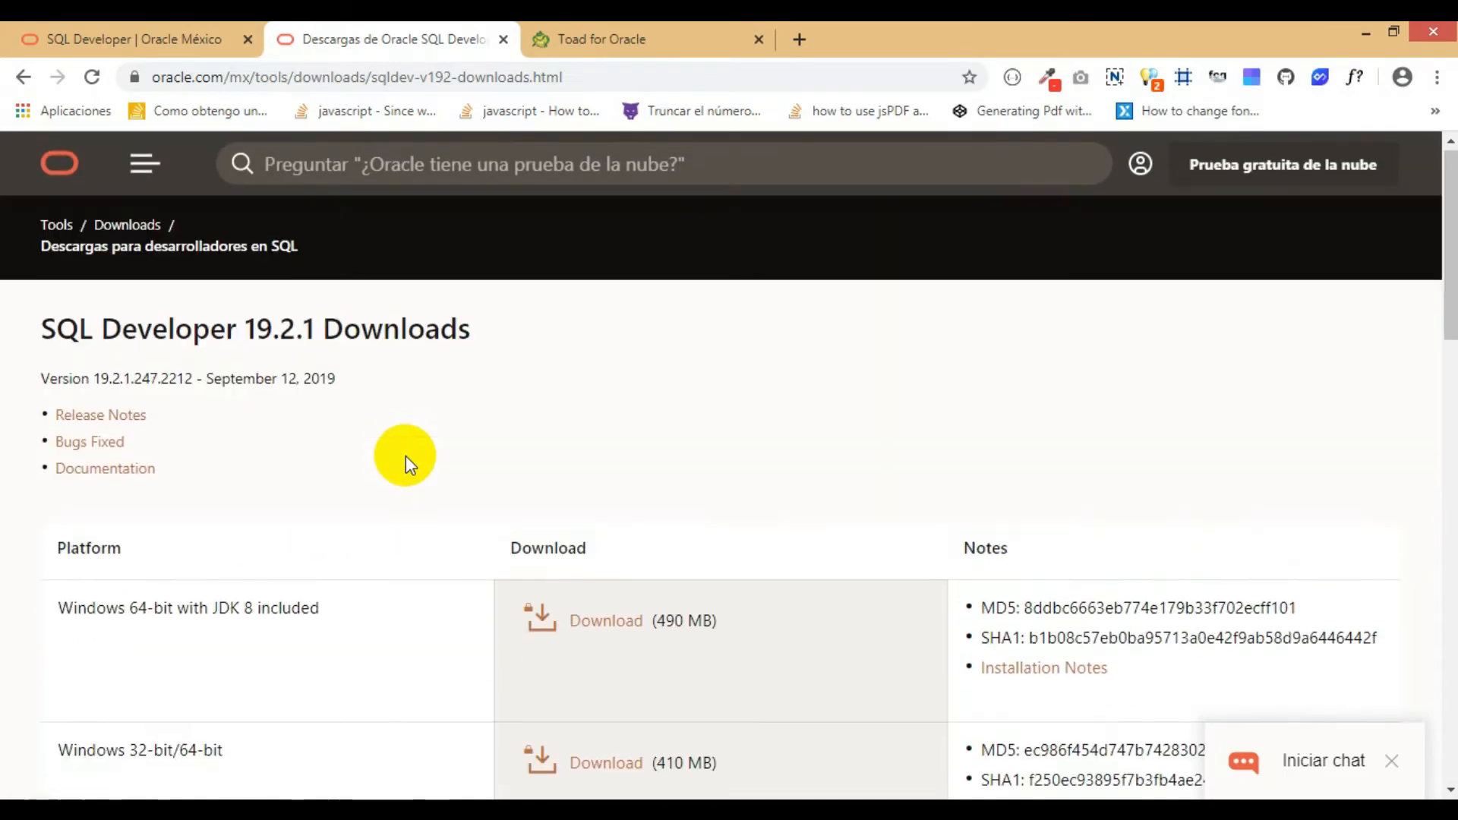
scroll(391, 477, "down", 3)
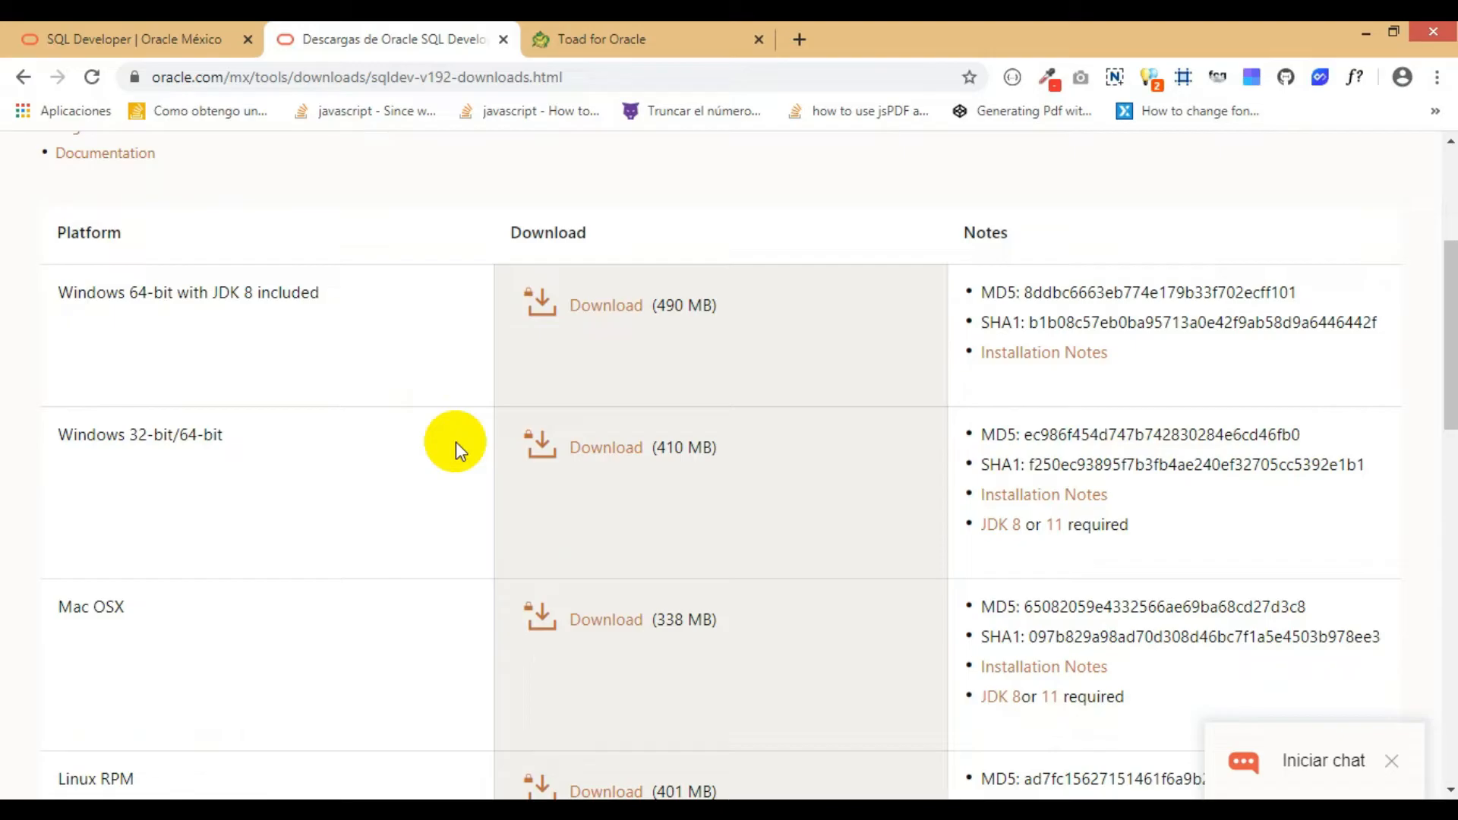
scroll(456, 440, "up", 3)
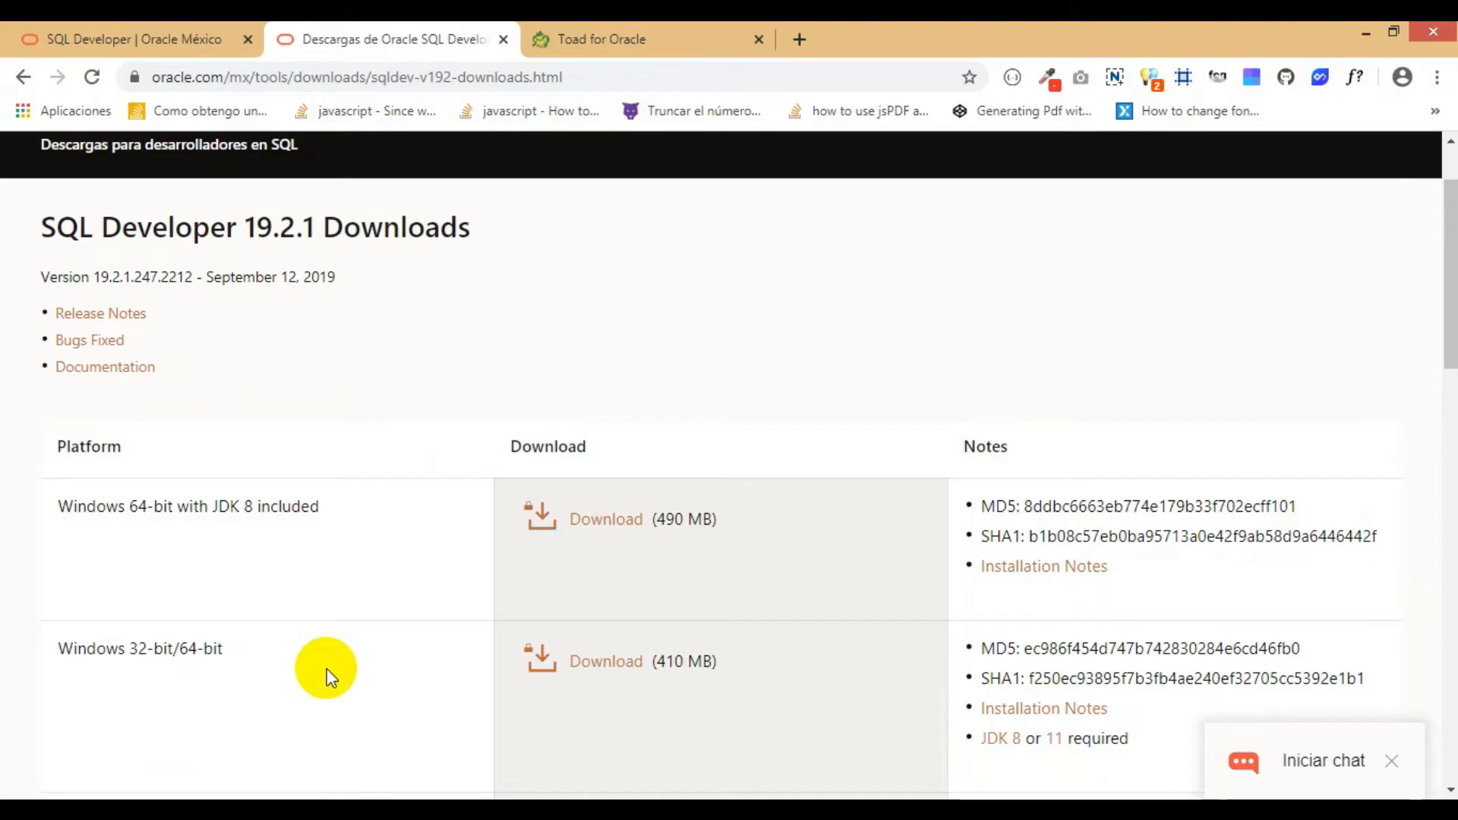
- Switch to File Explorer and extract the sqldeveloper-19.4.0.354.1759-no-jre archive directly into Disco local (C:)
mouse_move(107, 793)
left_click(102, 710)
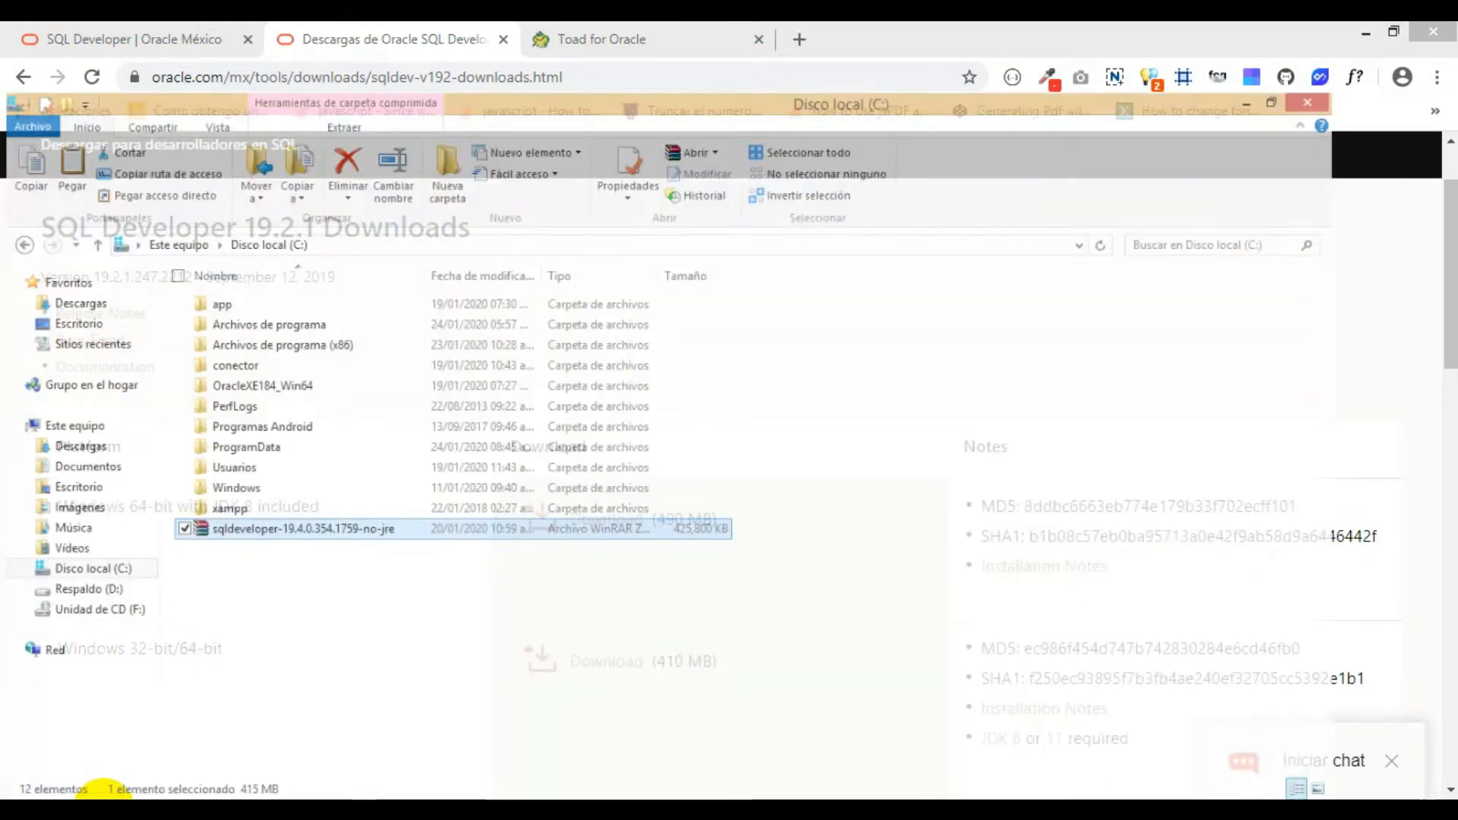
left_click(478, 596)
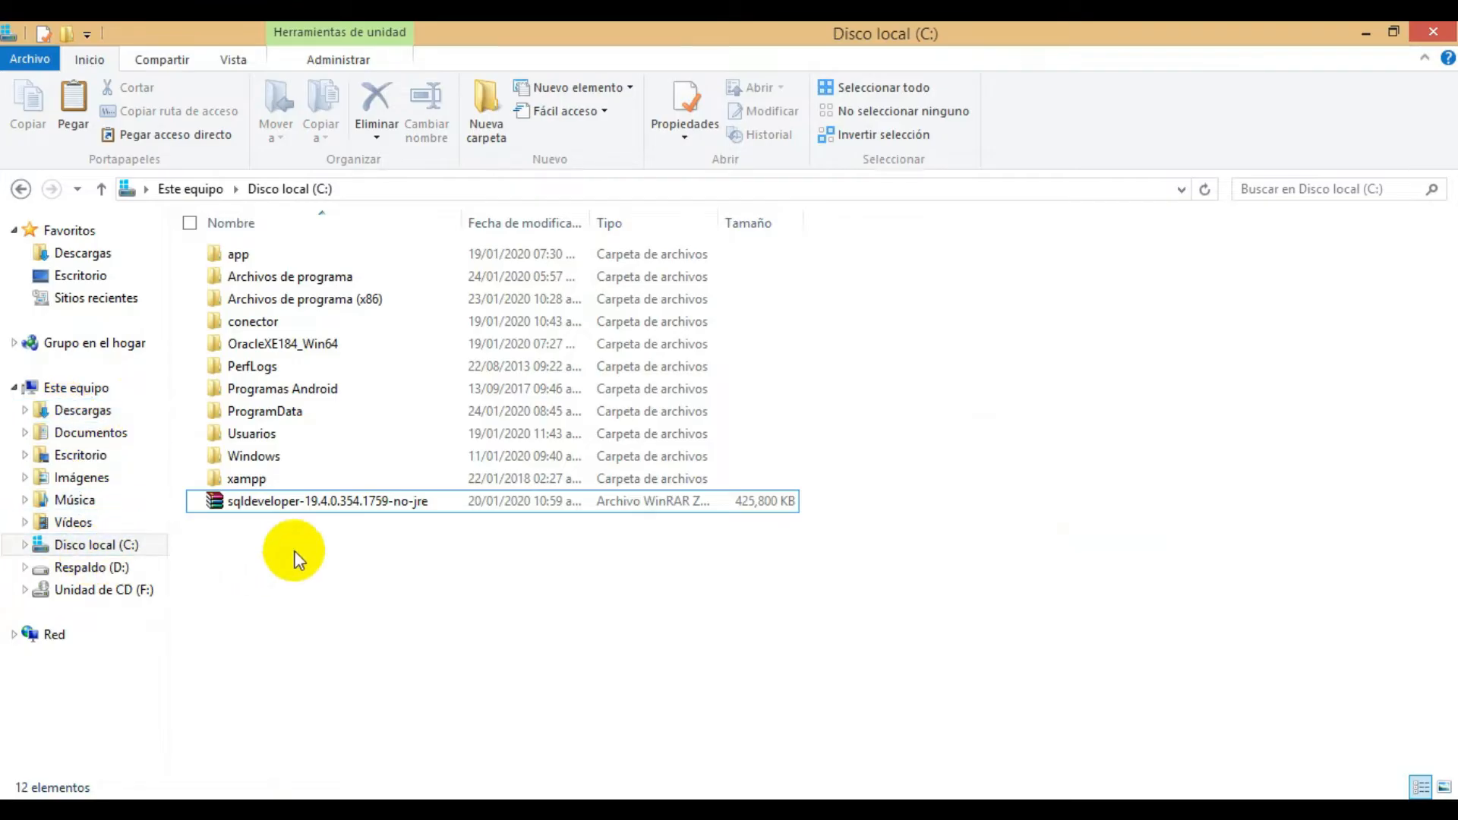
left_click(470, 509)
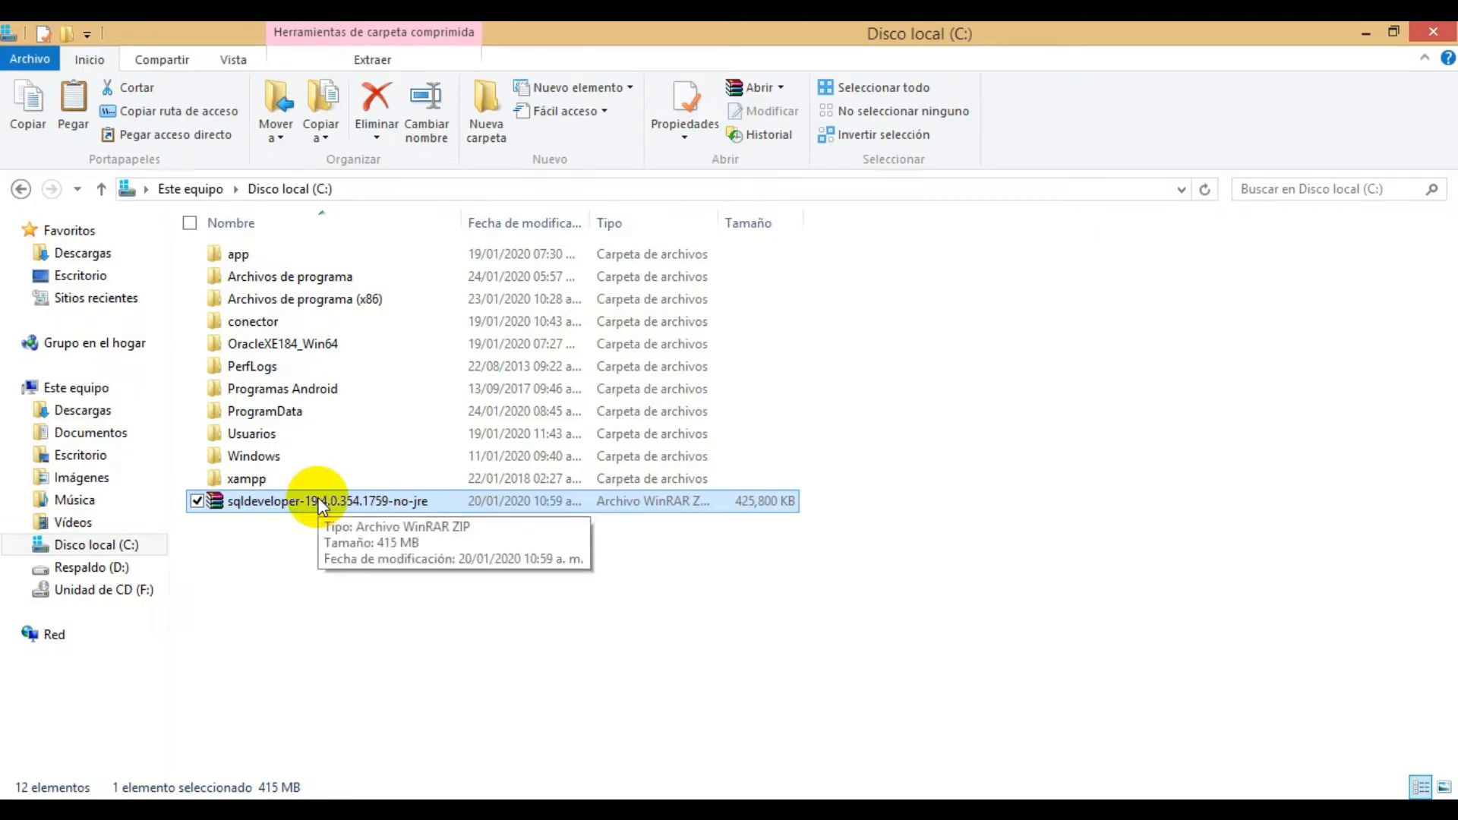
right_click(391, 500)
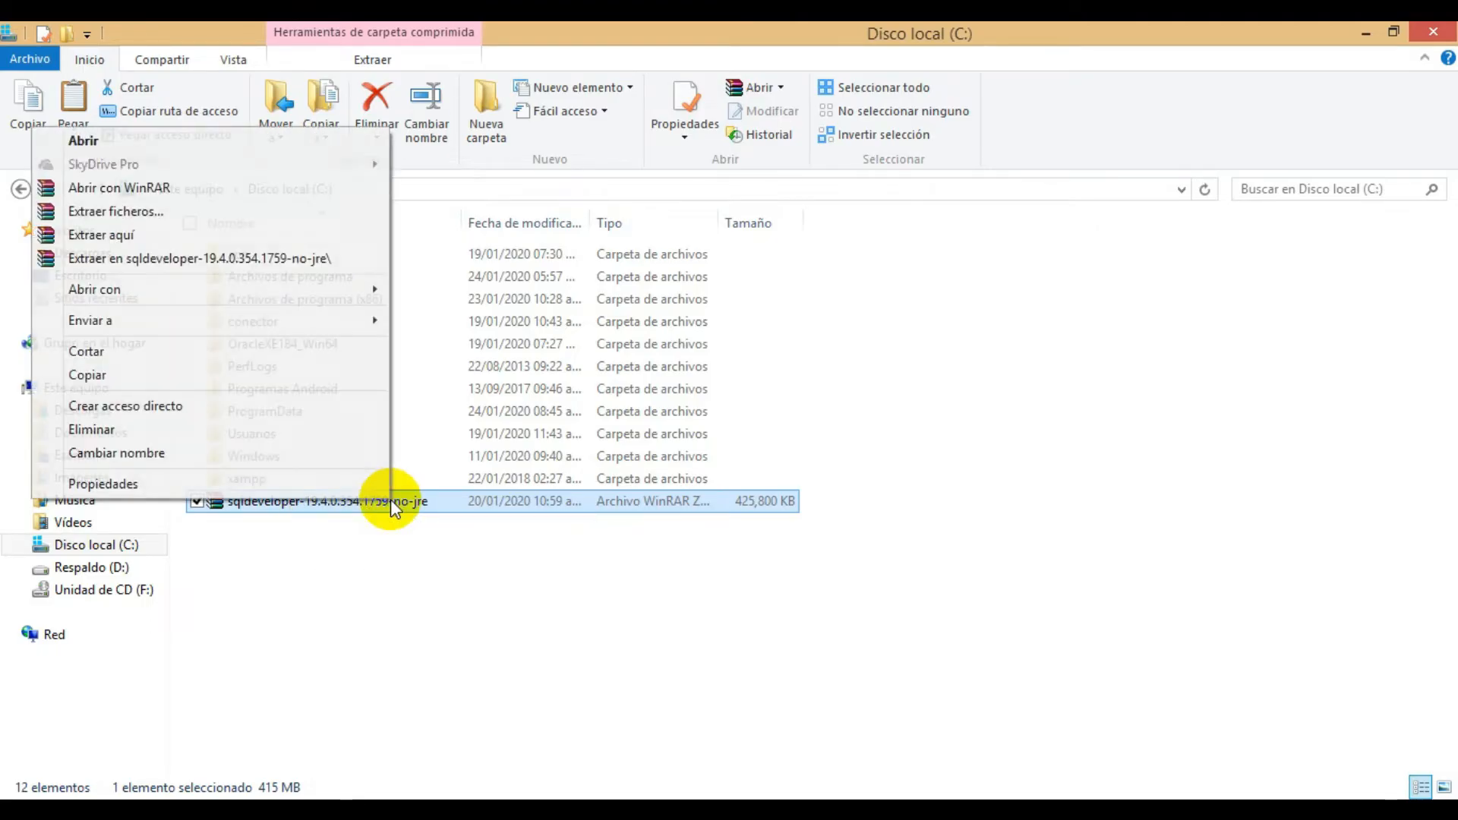
left_click(330, 237)
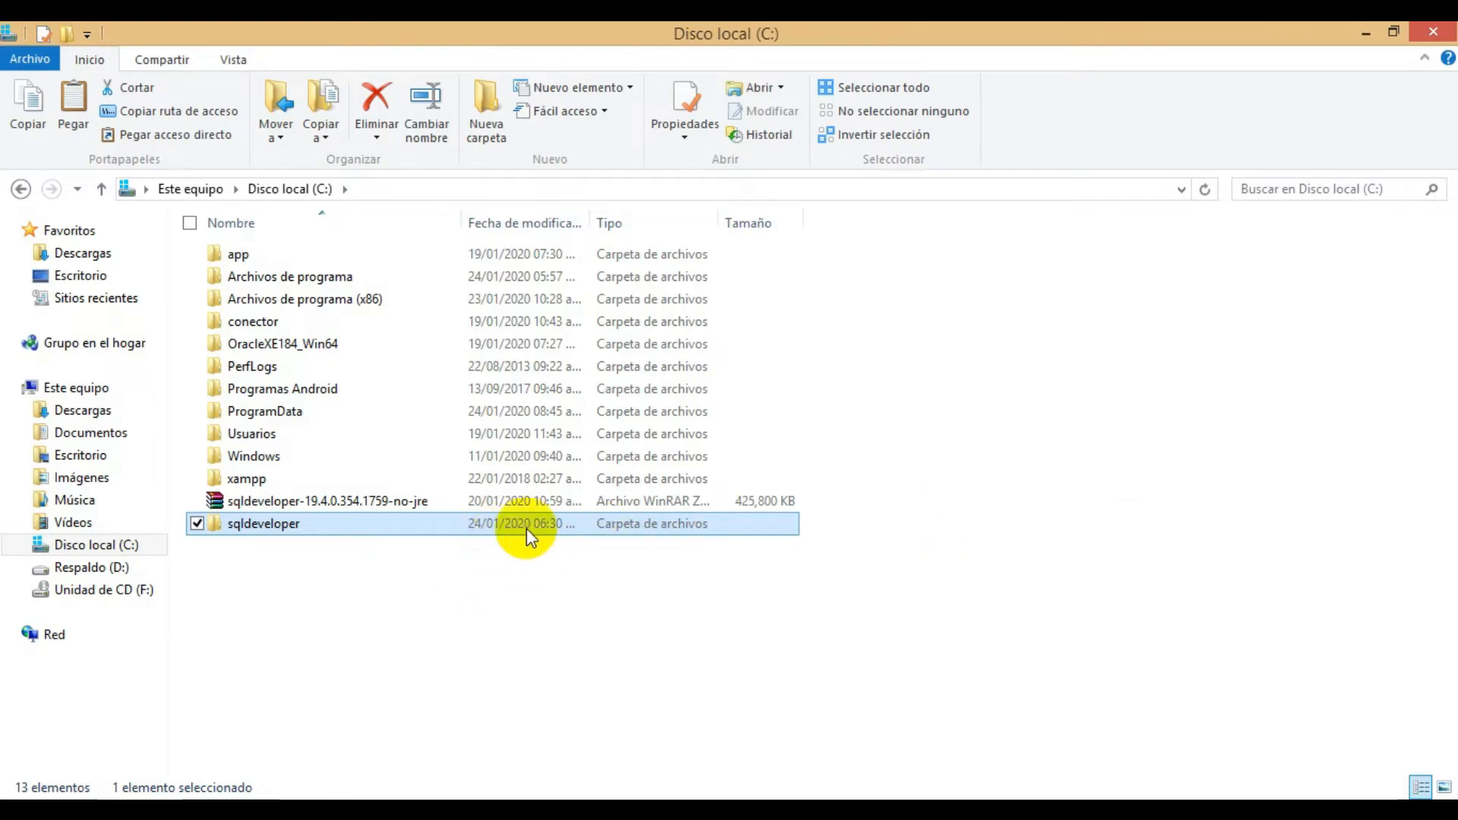
- Move the extracted sqldeveloper folder from the root of C: into Archivos de programa
left_click(462, 505)
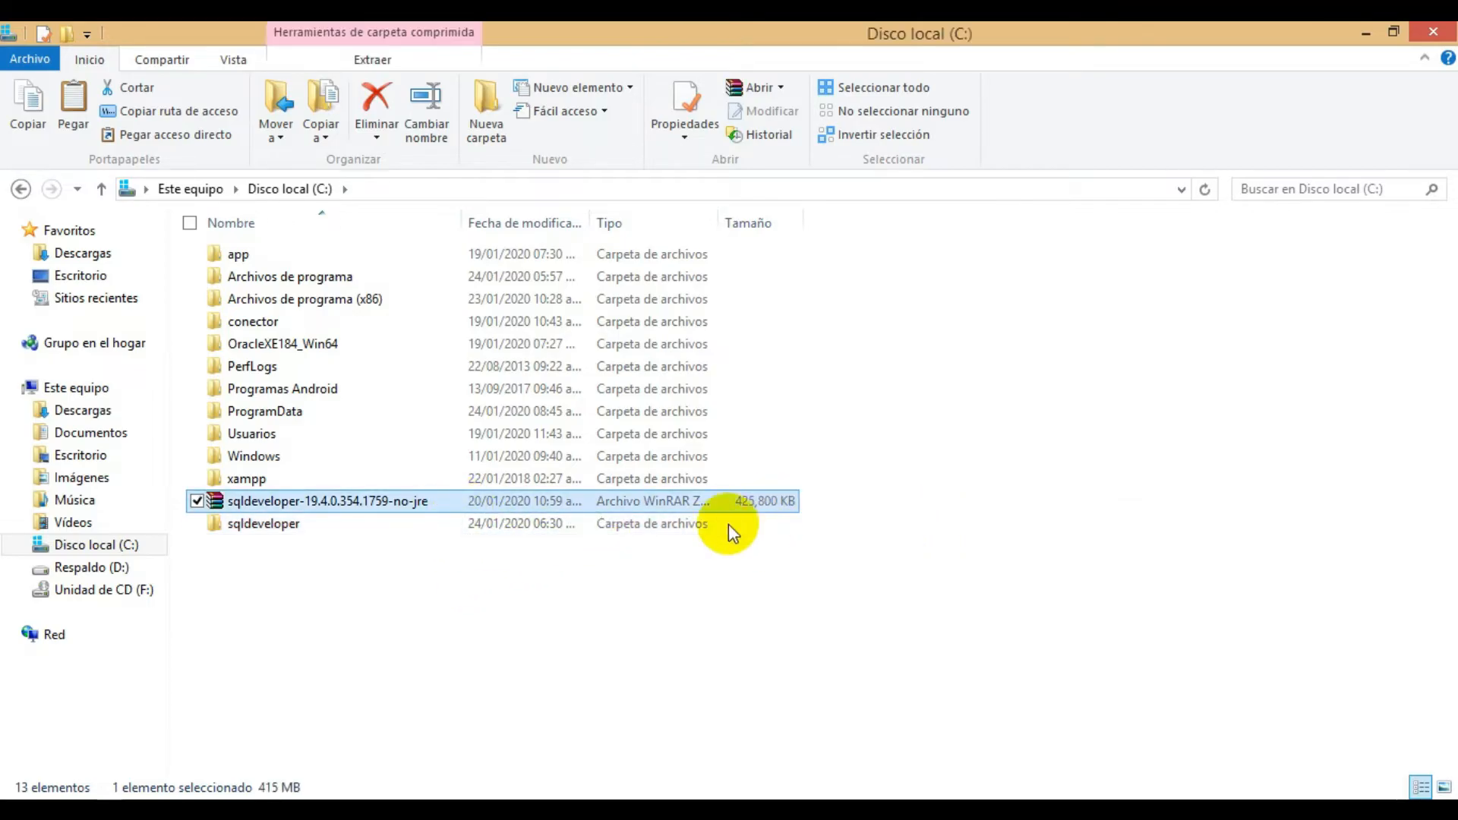
left_click(599, 525)
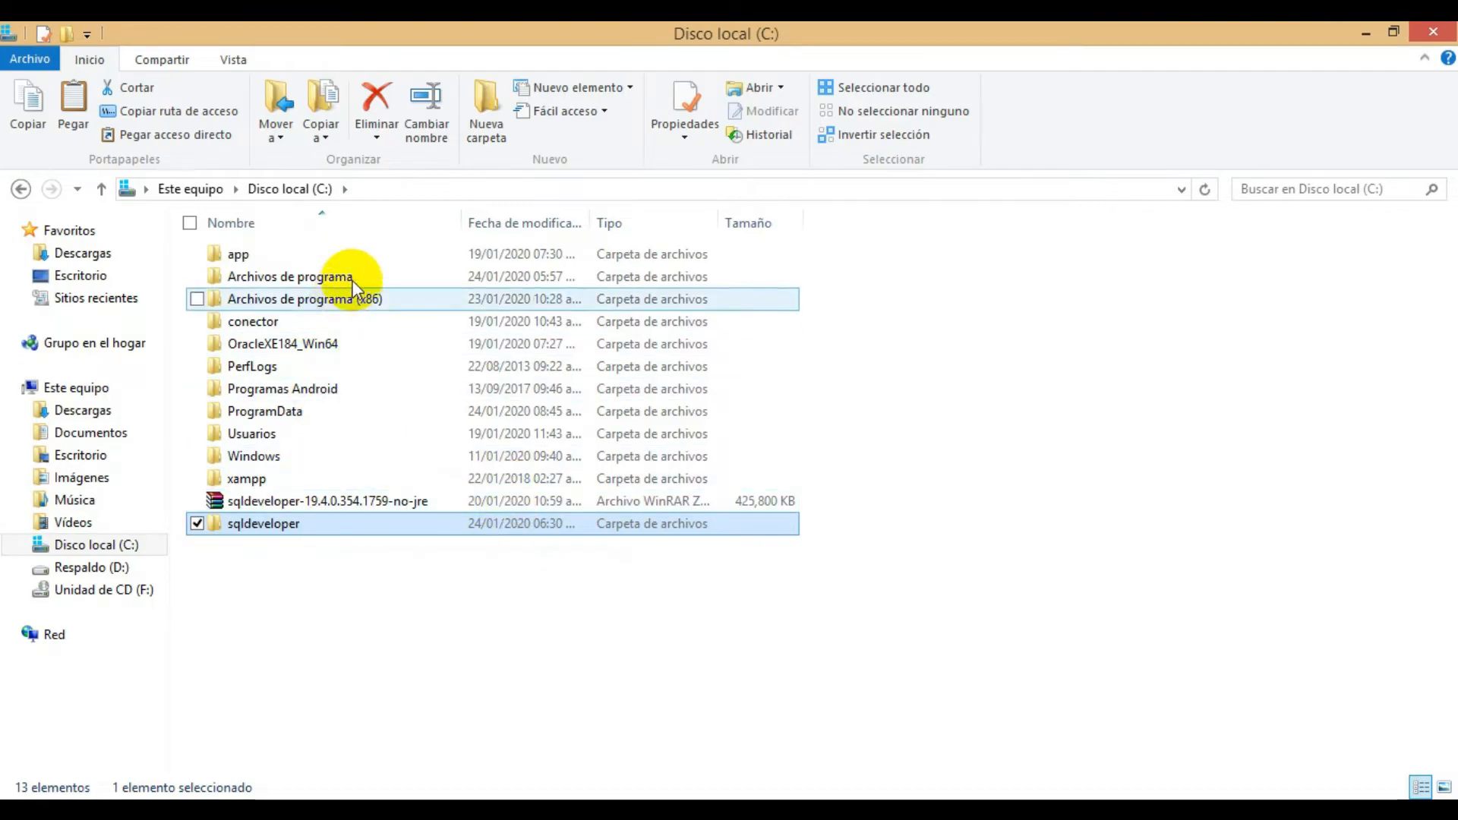
left_click_drag(432, 530, 565, 280)
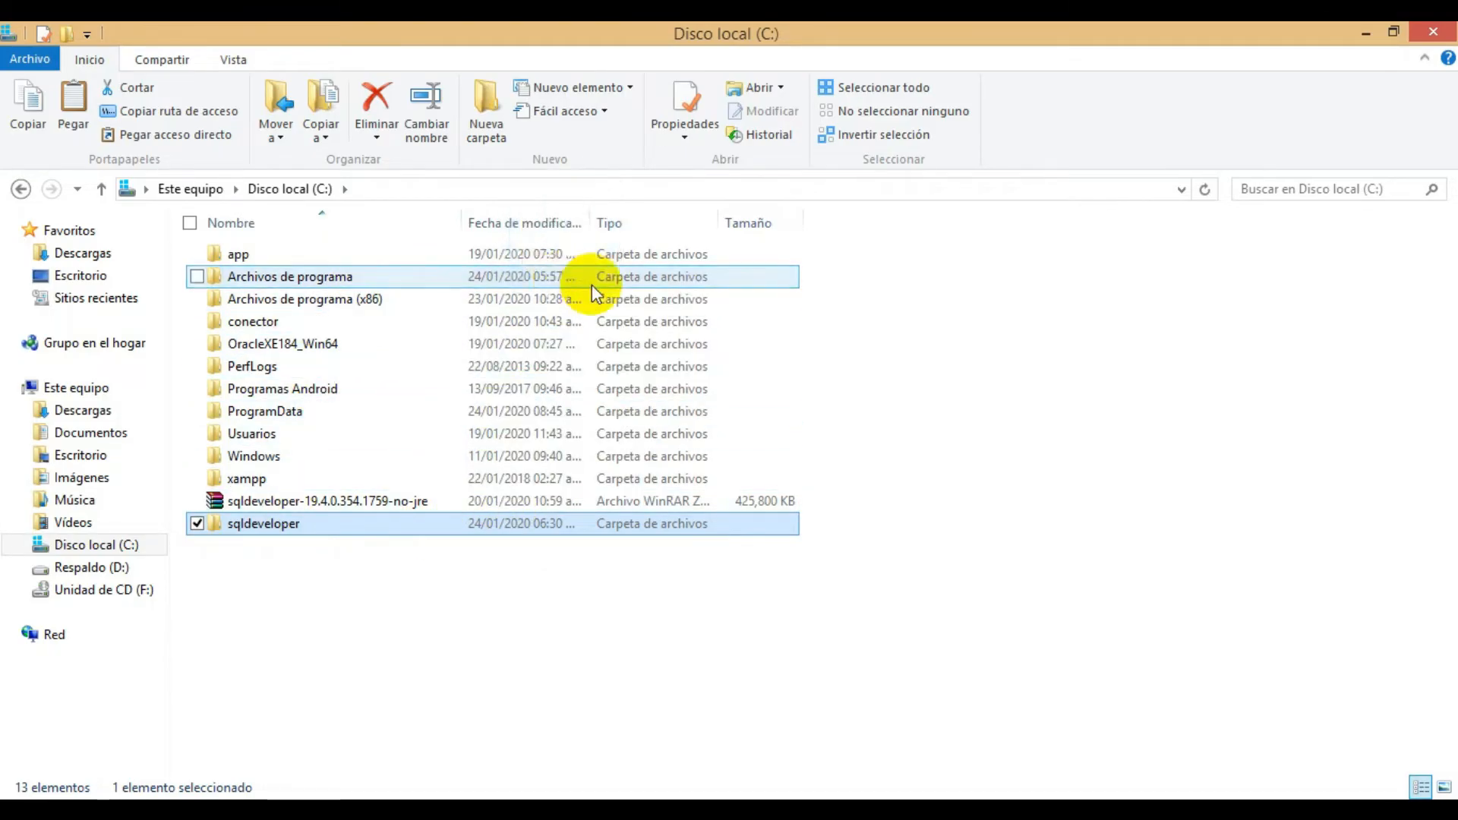
left_click(678, 294)
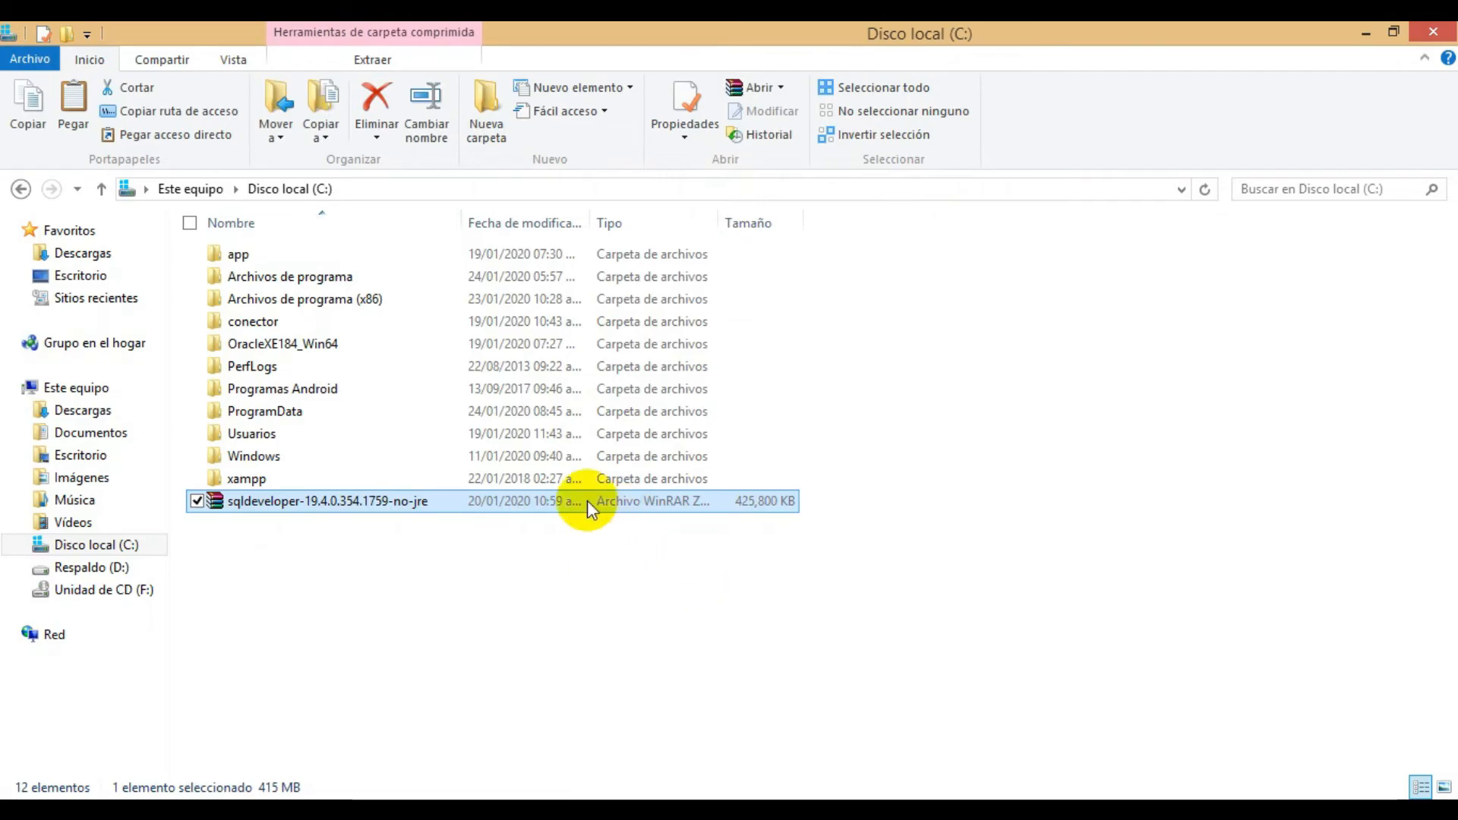
- Delete the sqldeveloper-19.4.0.354.1759-no-jre archive from C:, granting administrator permission
right_click(672, 505)
left_click(483, 436)
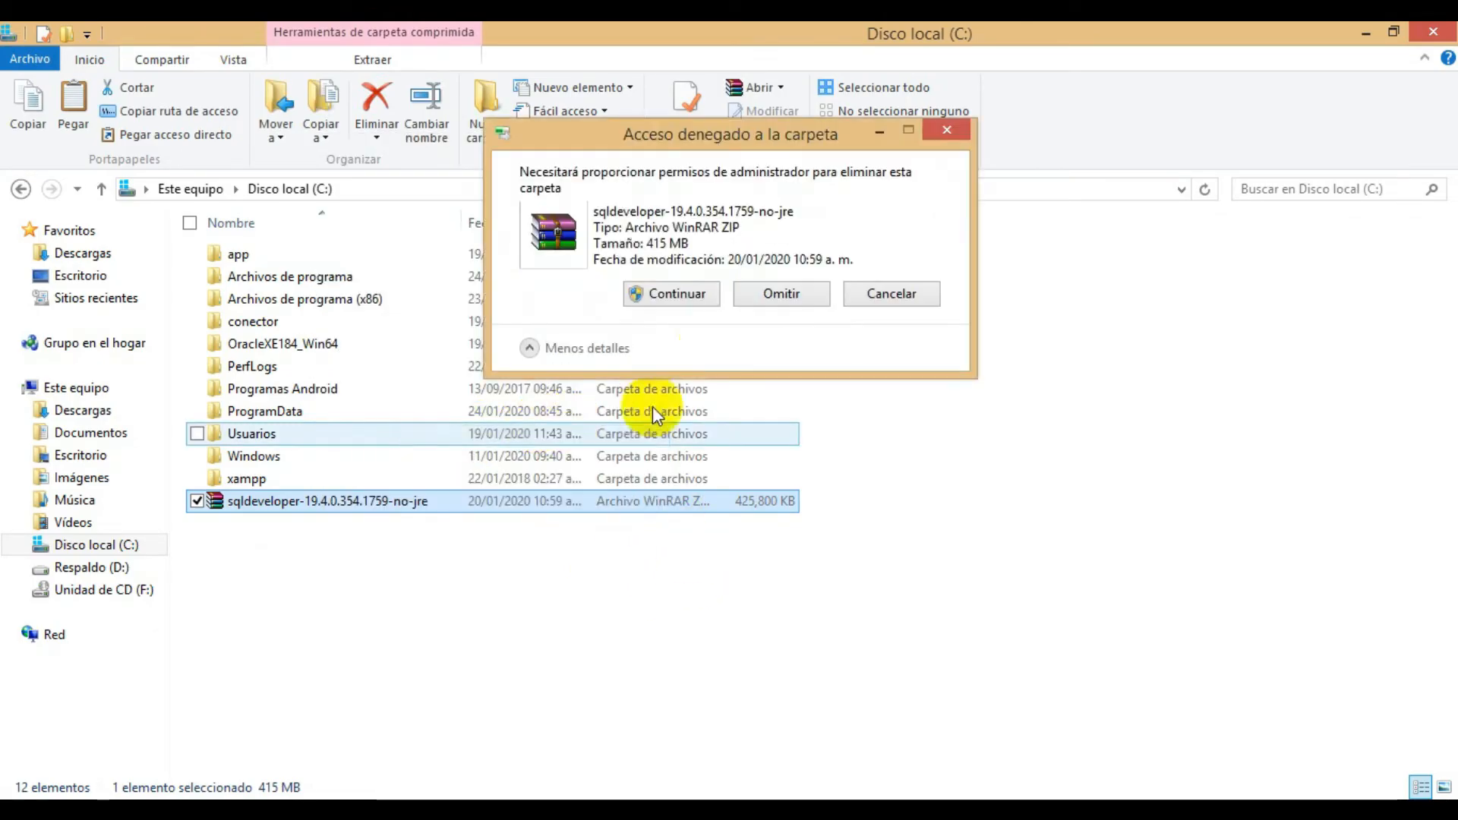
left_click(660, 295)
- Open the sqldeveloper folder inside Archivos de programa
left_click(539, 281)
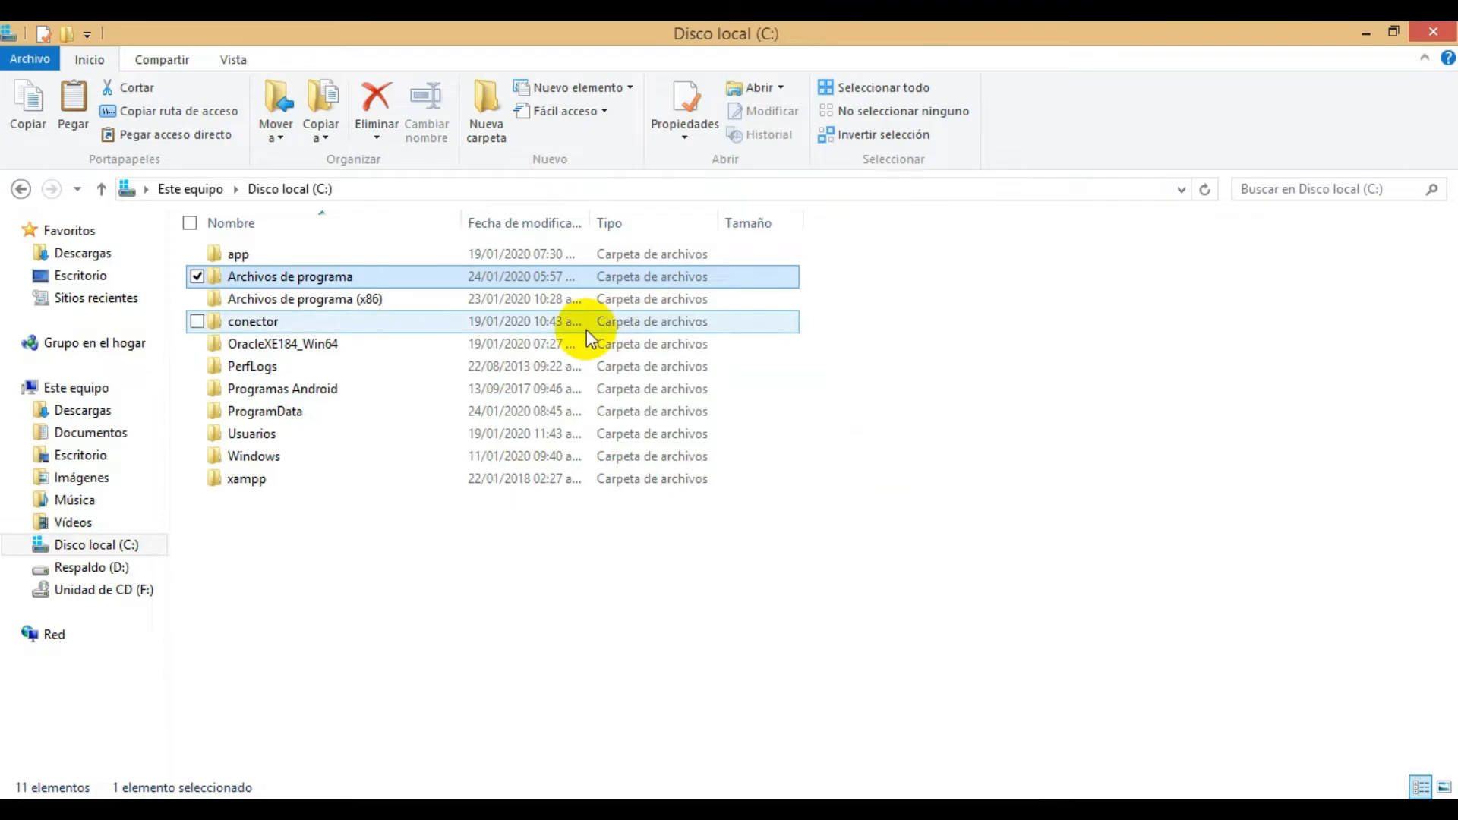
double_click(623, 278)
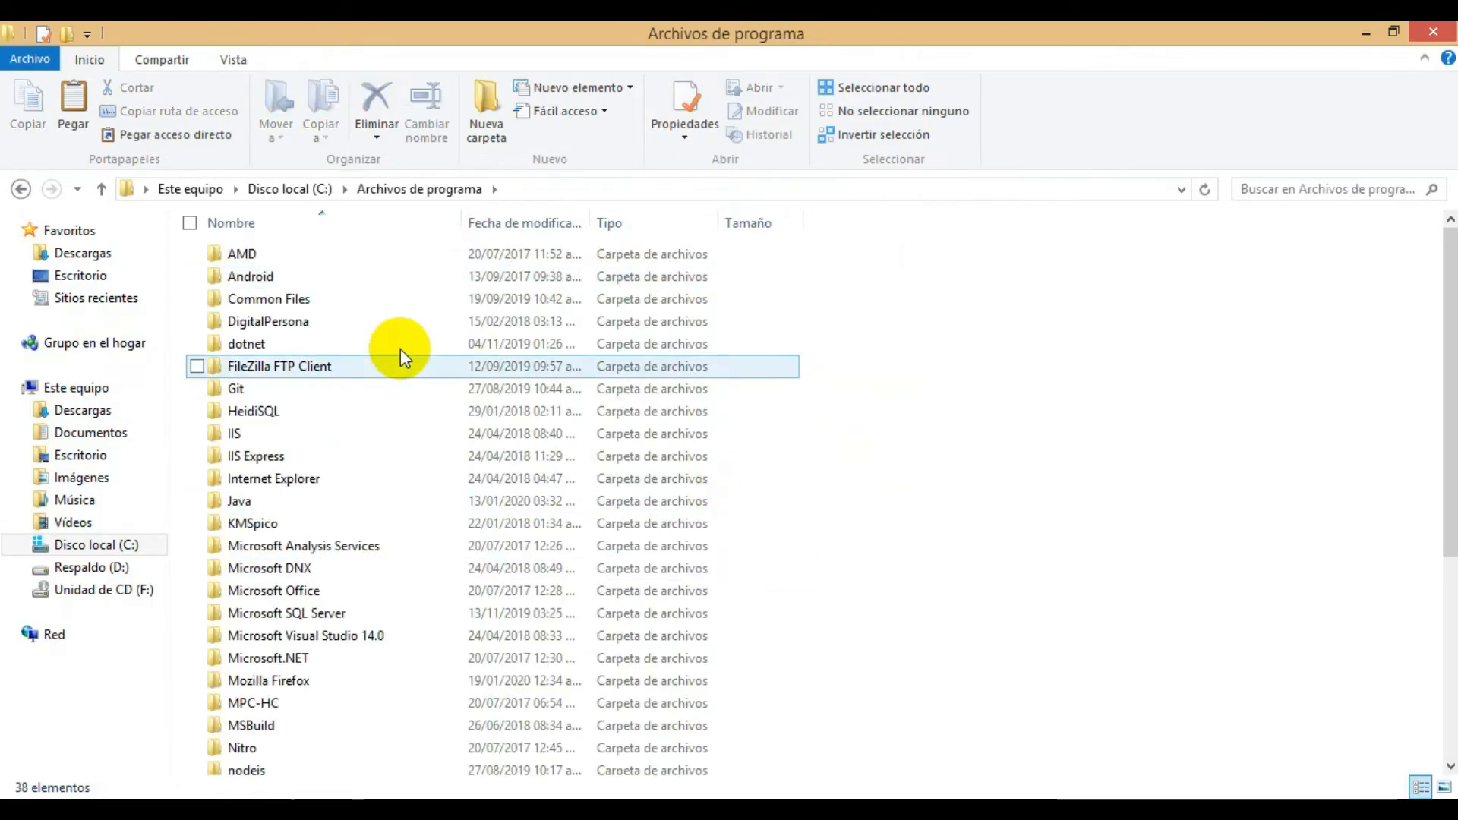
left_click(463, 611)
scroll(479, 604, "down", 3)
left_click(417, 695)
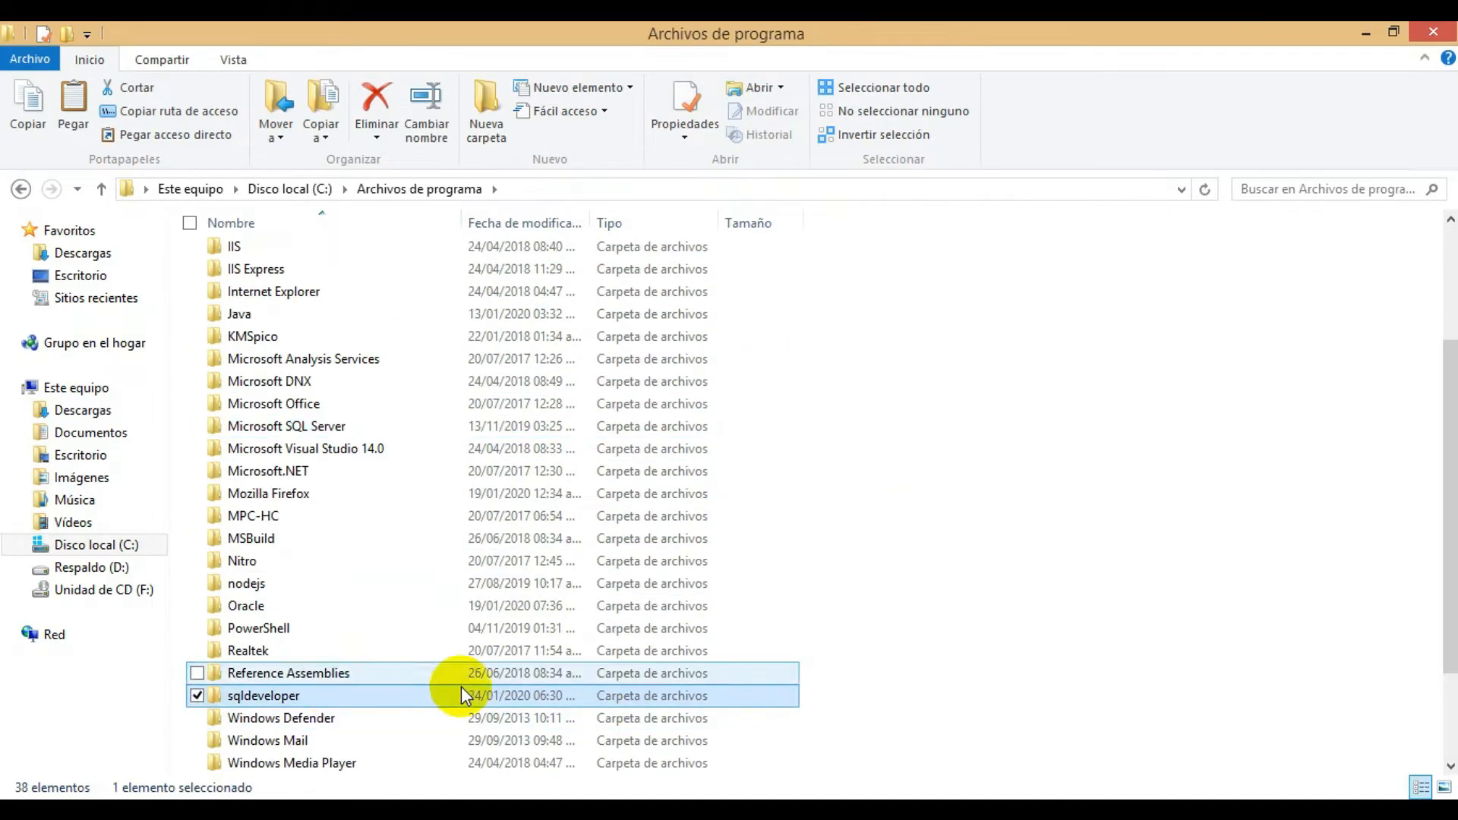
scroll(462, 696, "down", 2)
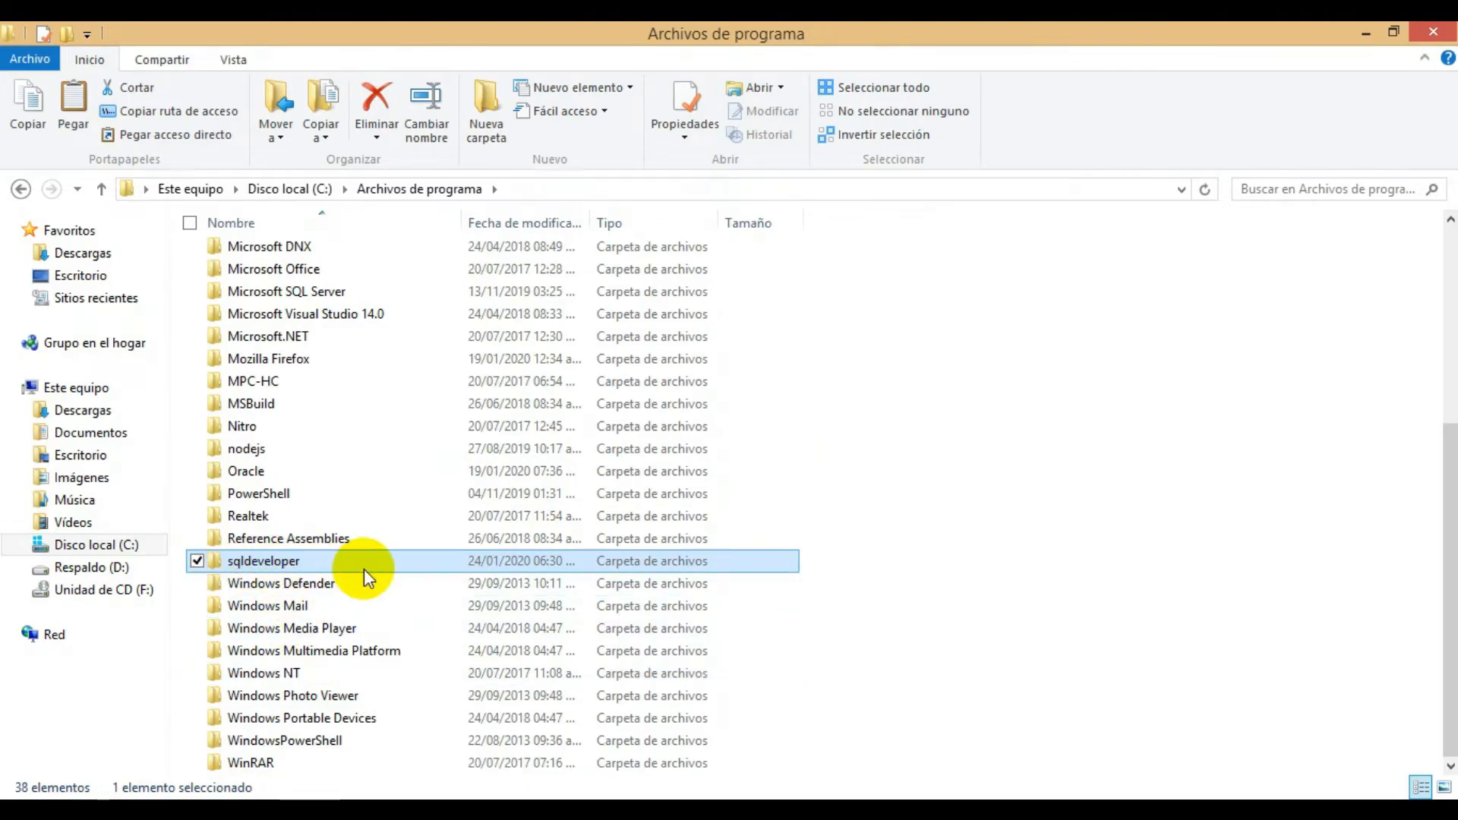
double_click(403, 560)
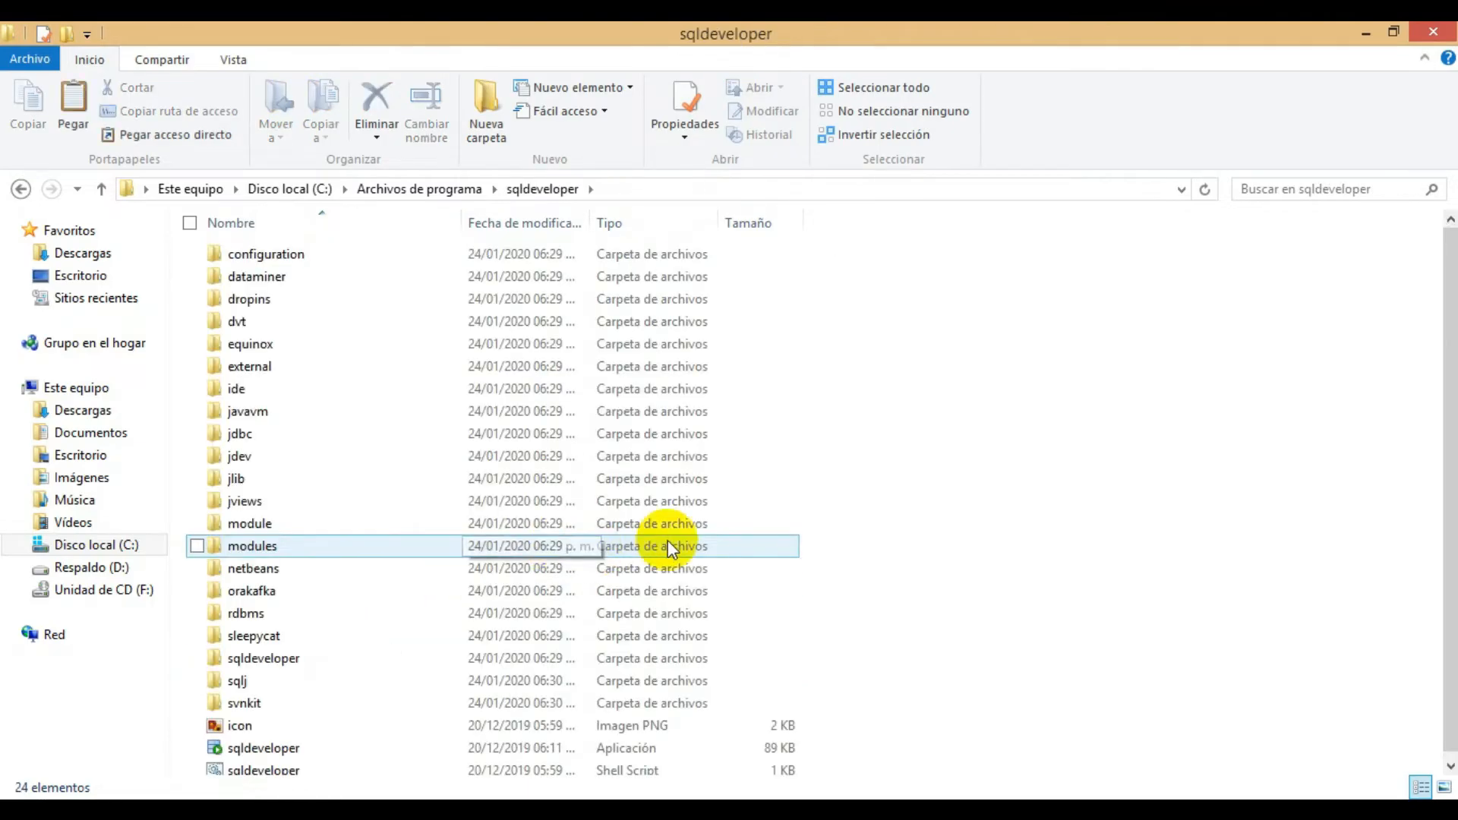
- Create a desktop shortcut to the sqldeveloper application and close the folder window
left_click(521, 740)
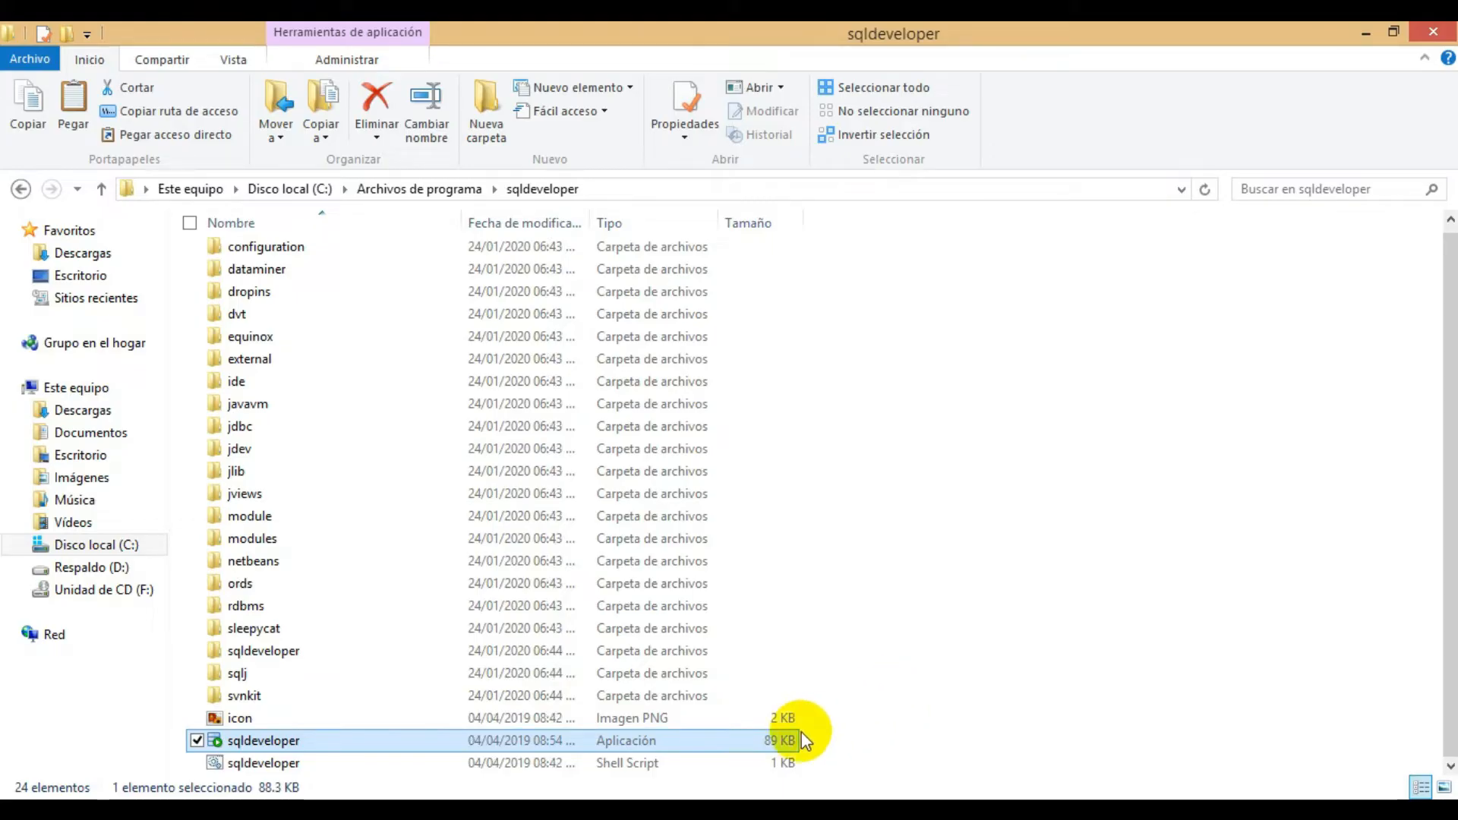
right_click(769, 744)
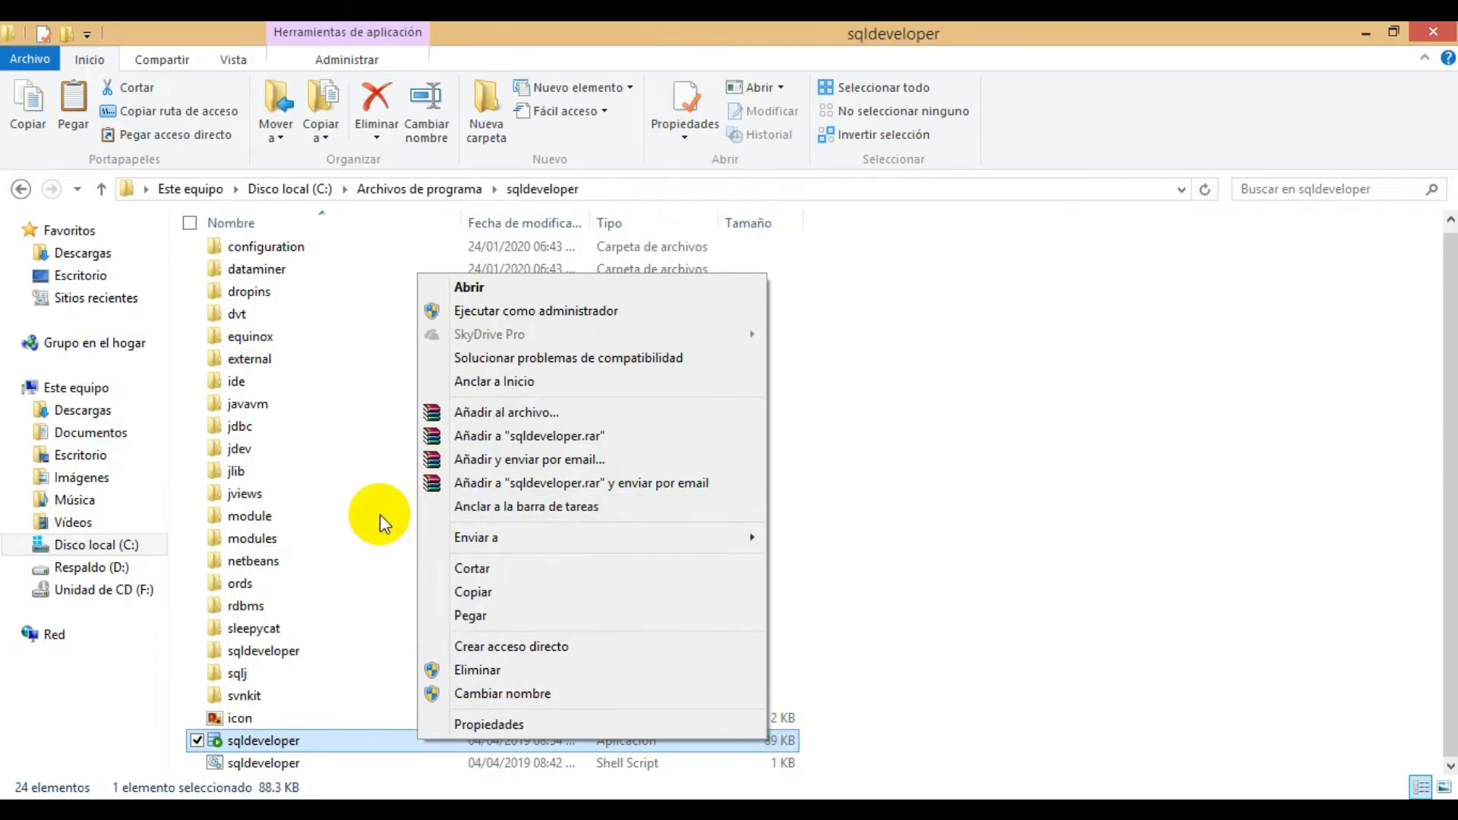
mouse_move(462, 539)
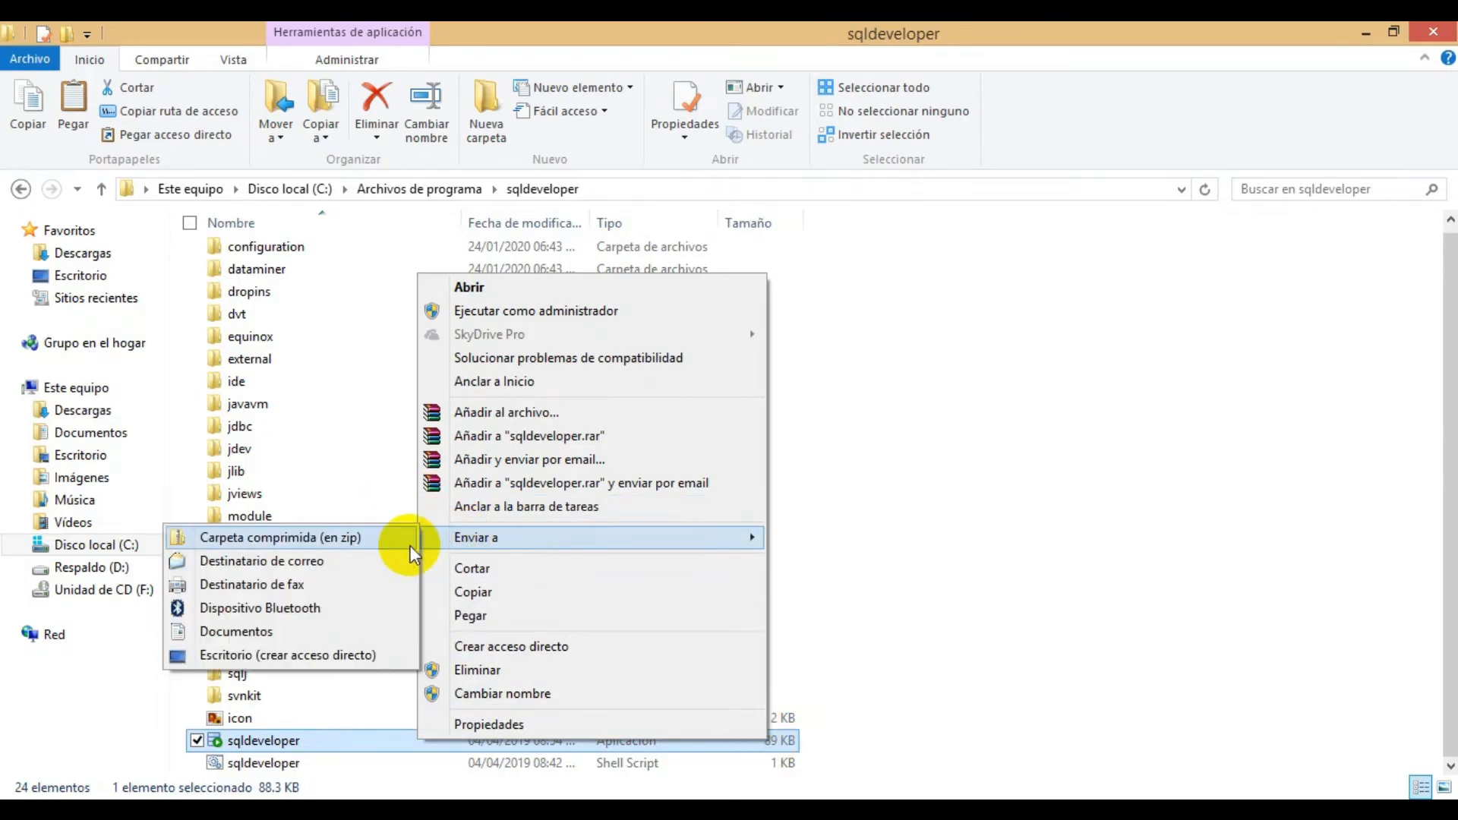
left_click(348, 660)
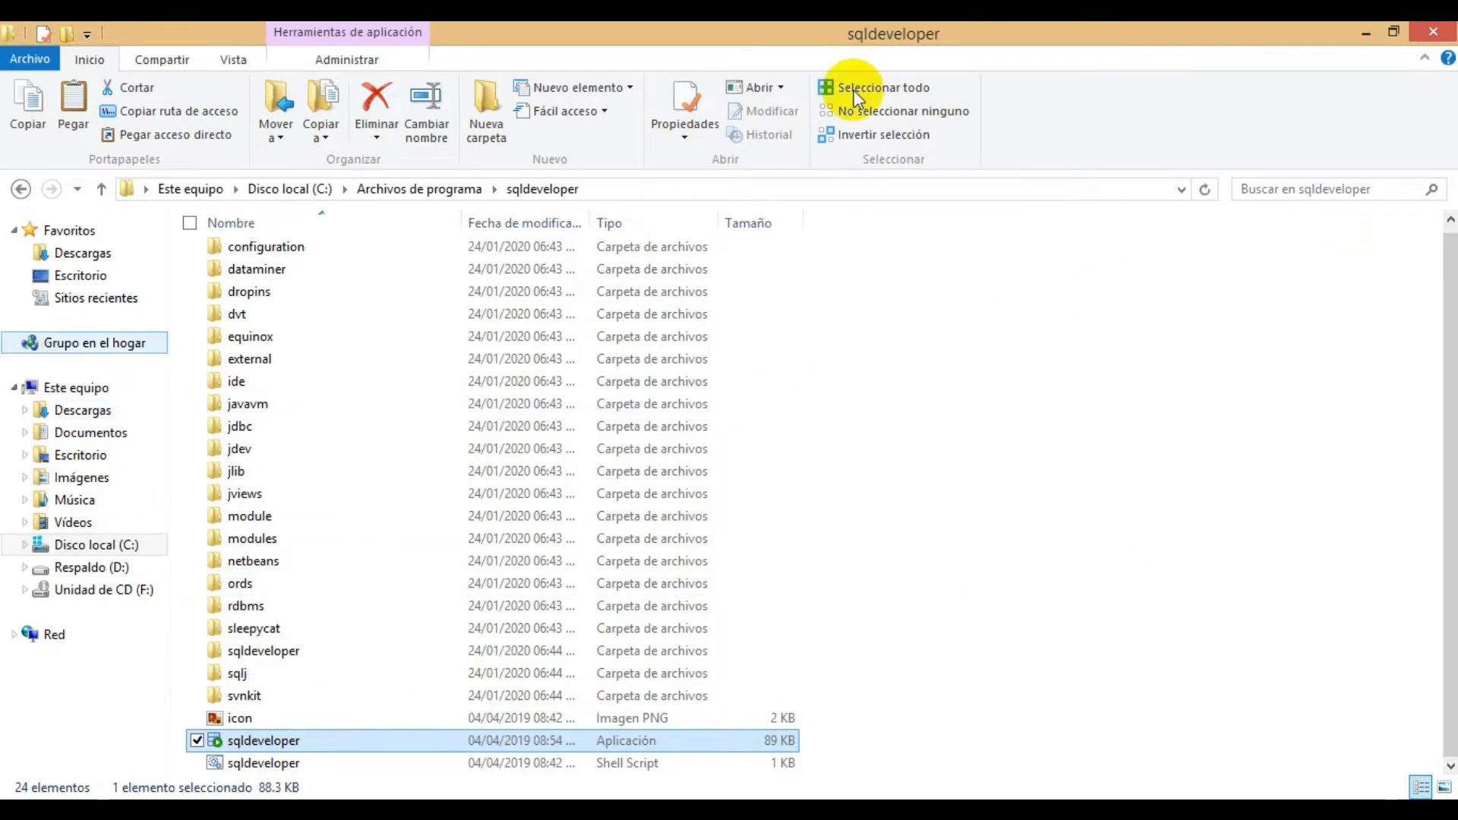
left_click(1434, 32)
- Launch SQL Developer from its new desktop shortcut
left_click(327, 112)
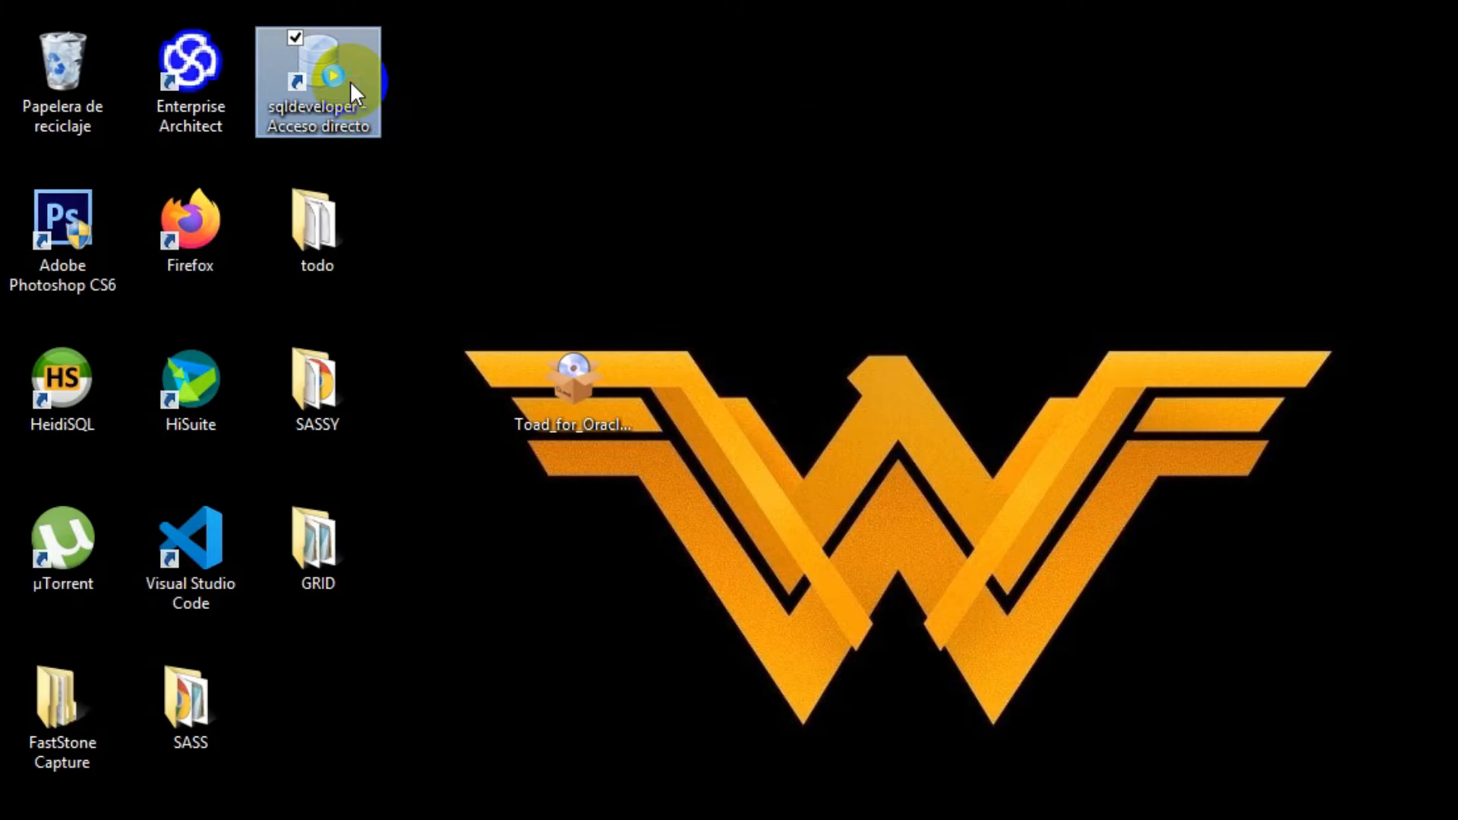
right_click(351, 85)
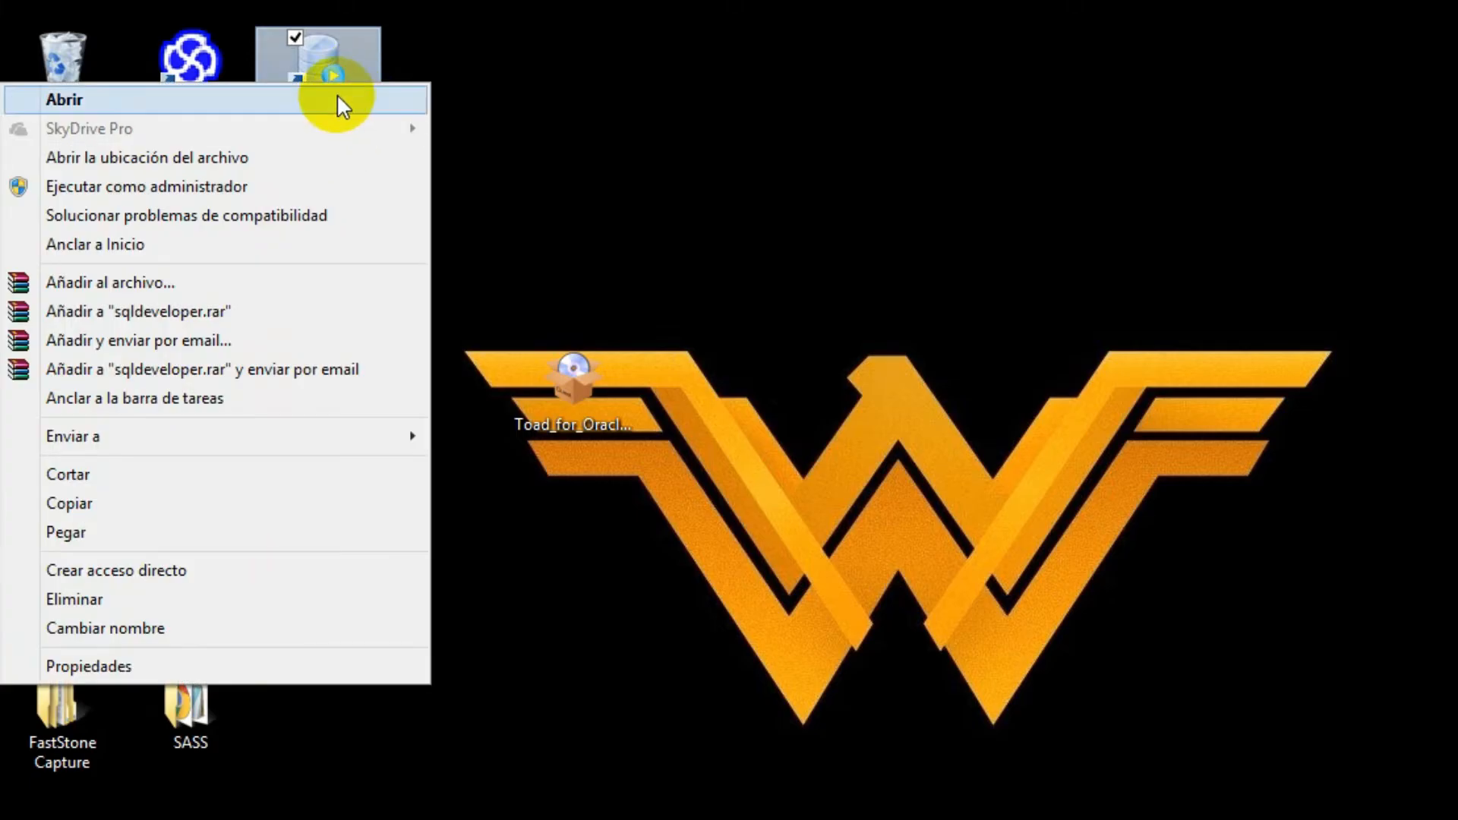
left_click(336, 98)
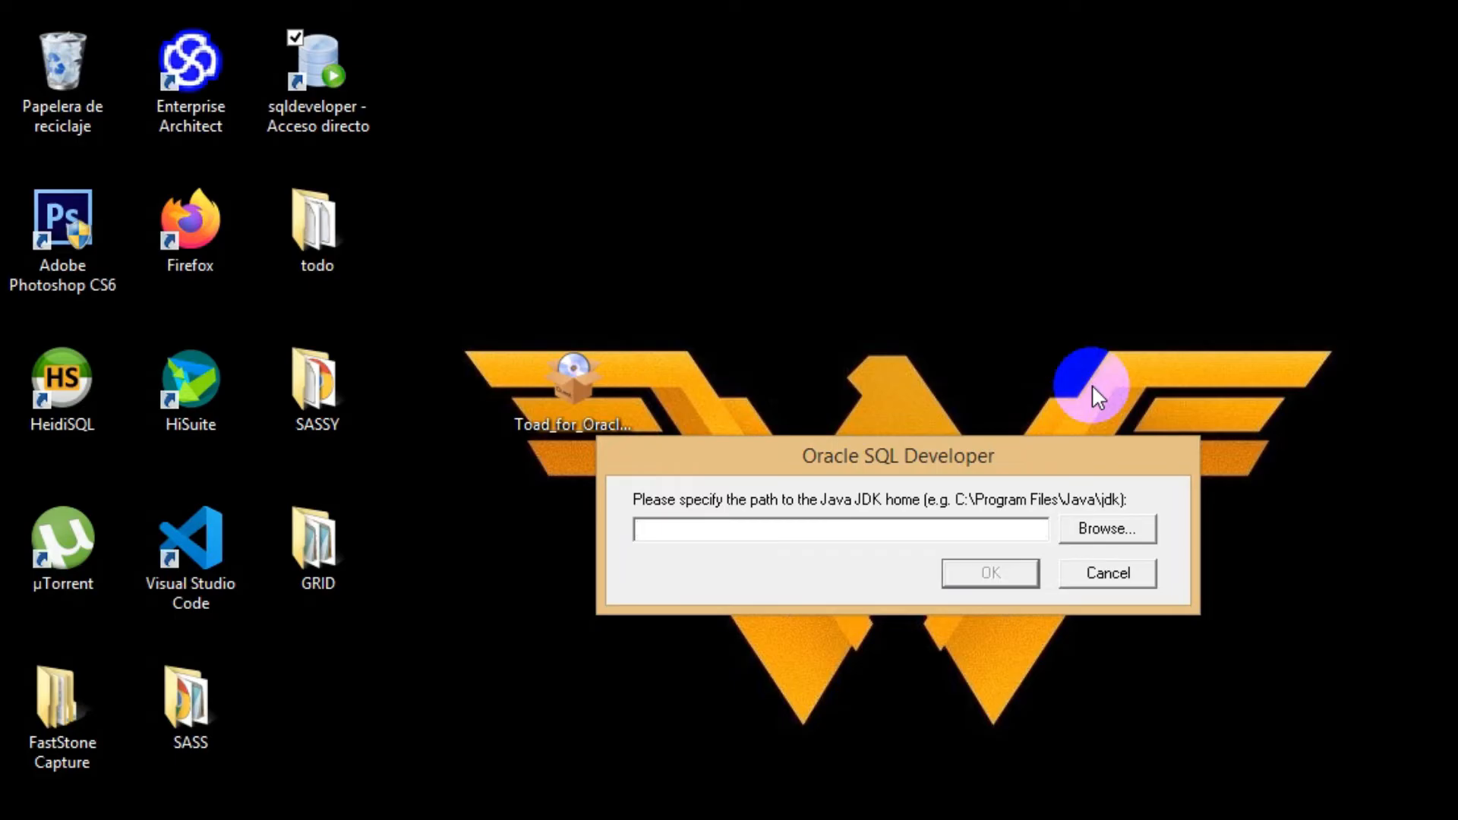
- Set the Java JDK home to C:\Program Files\Java\jdk-11.0.5 and answer the uncertified Java version prompt to get SQL Developer started
left_click(1114, 533)
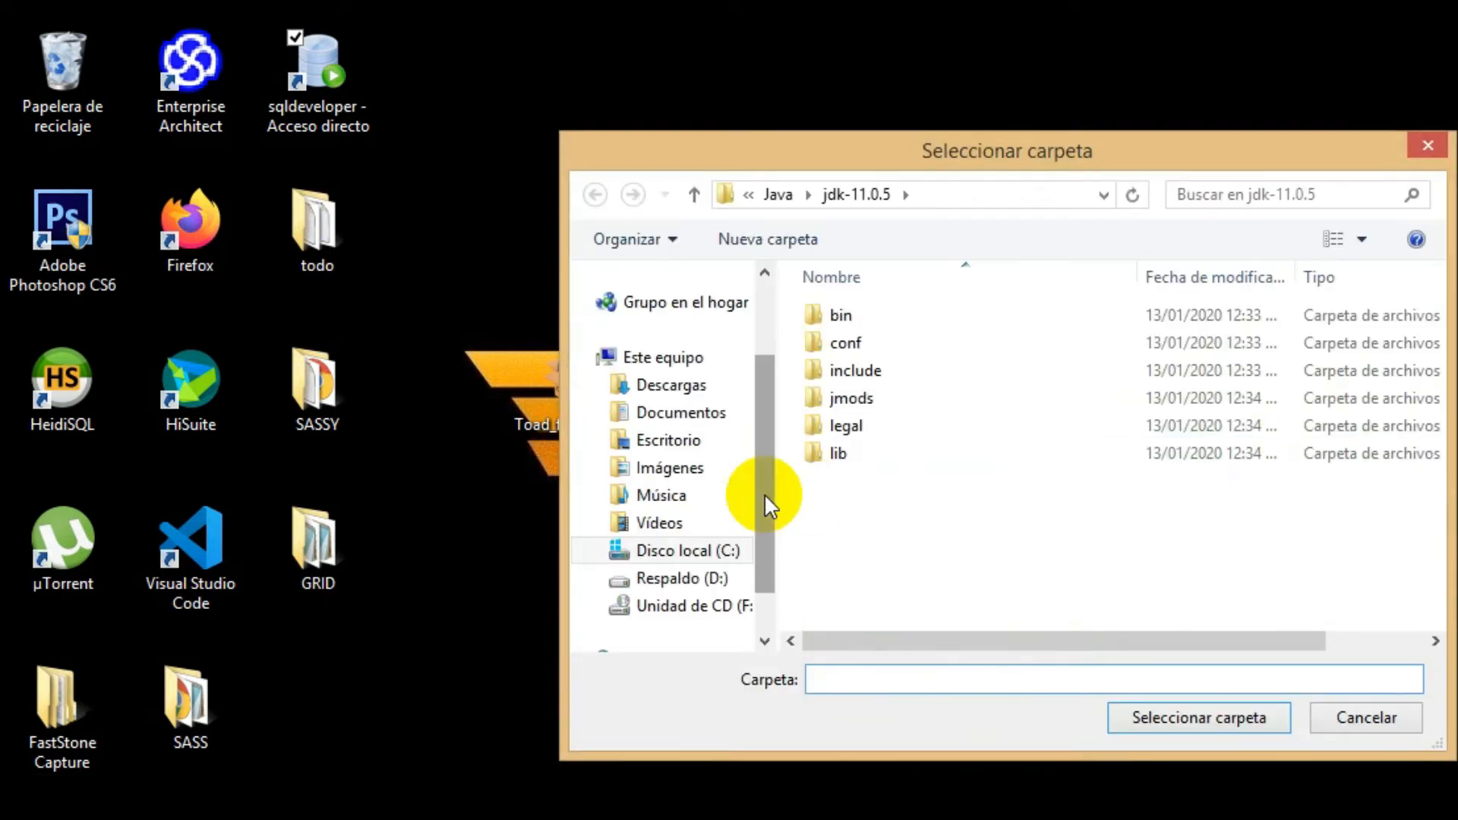
left_click(846, 199)
left_click(777, 195)
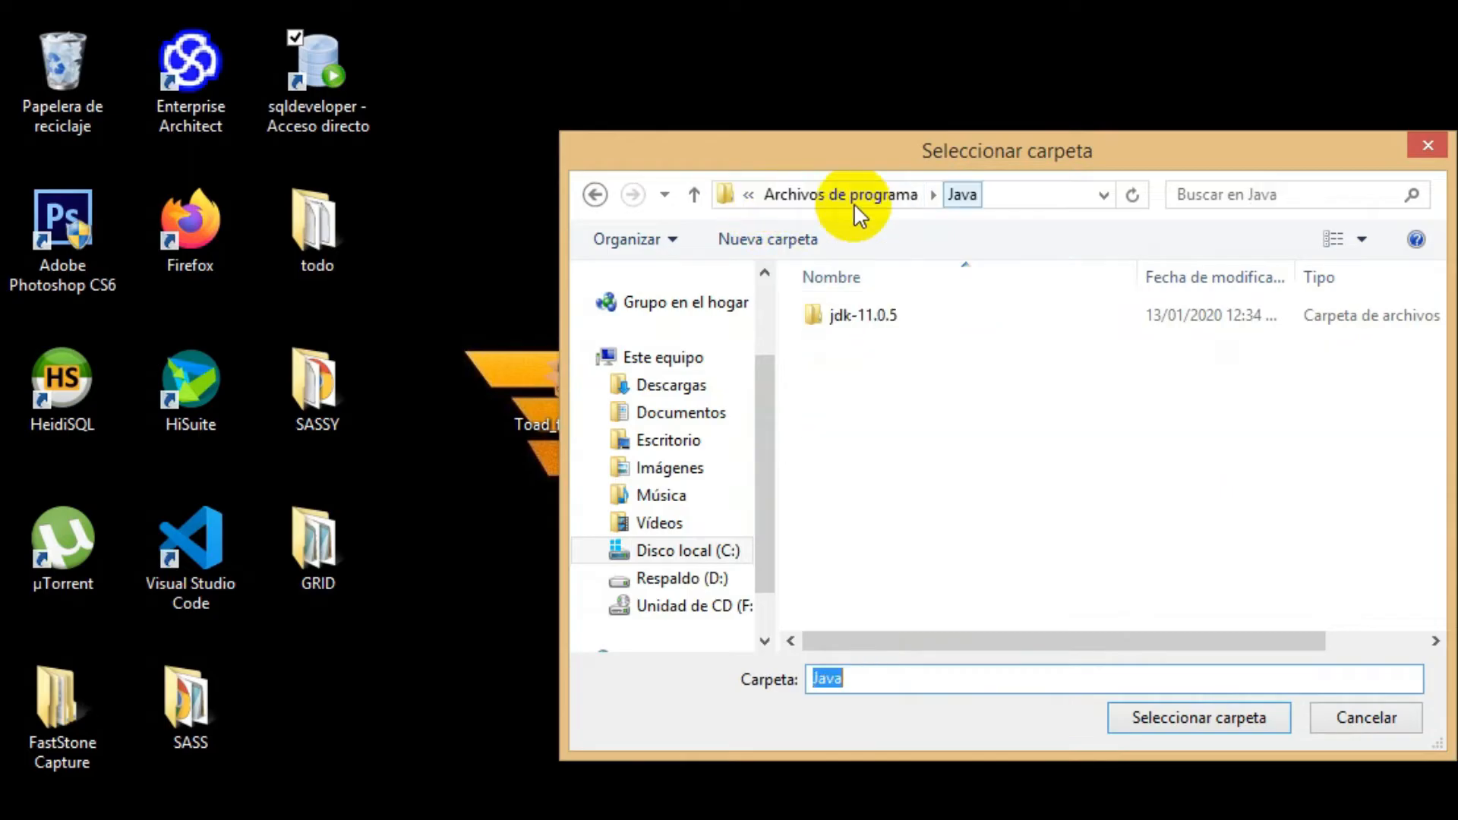
left_click(912, 327)
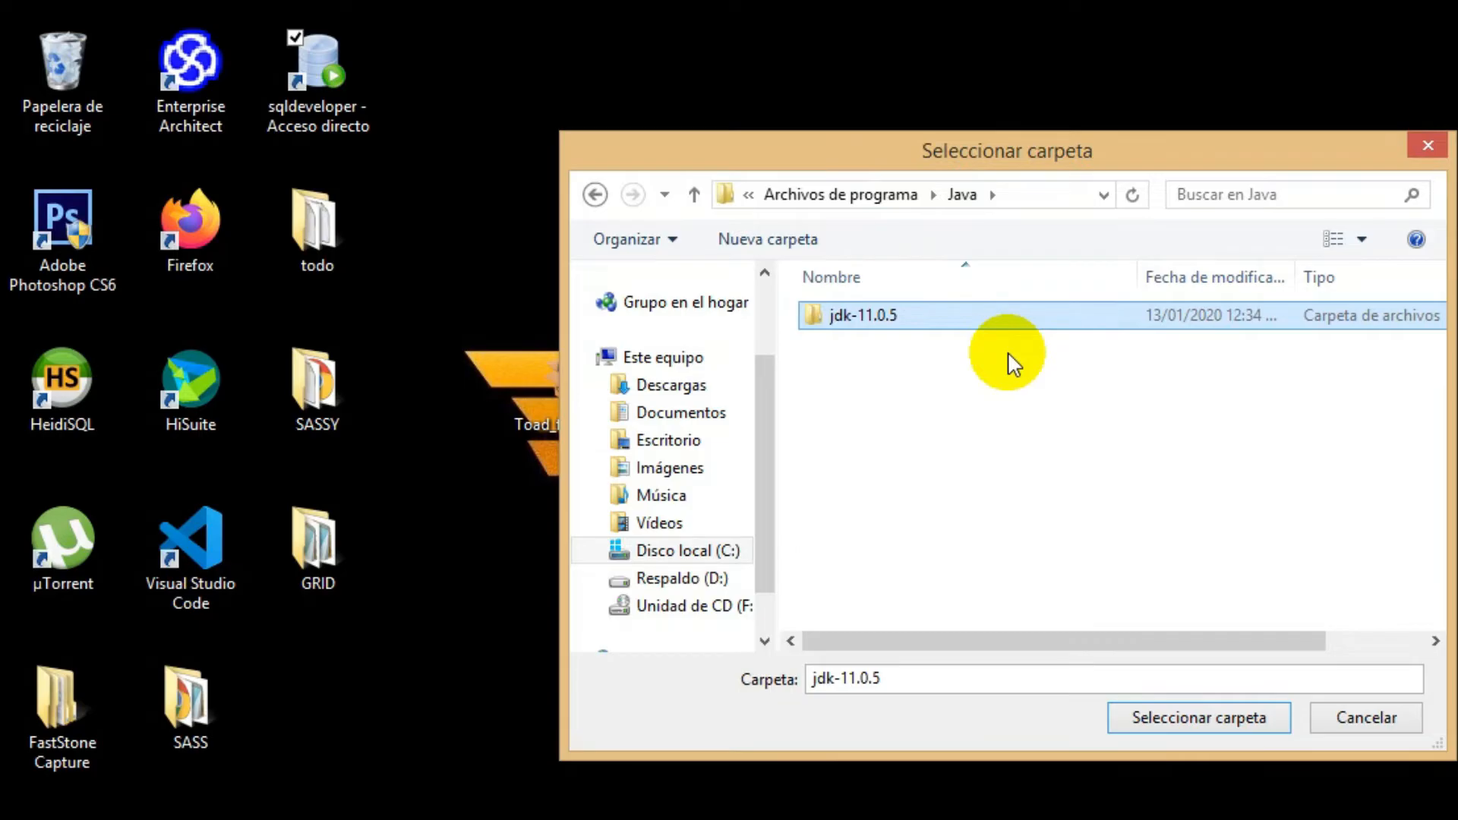
left_click(1180, 721)
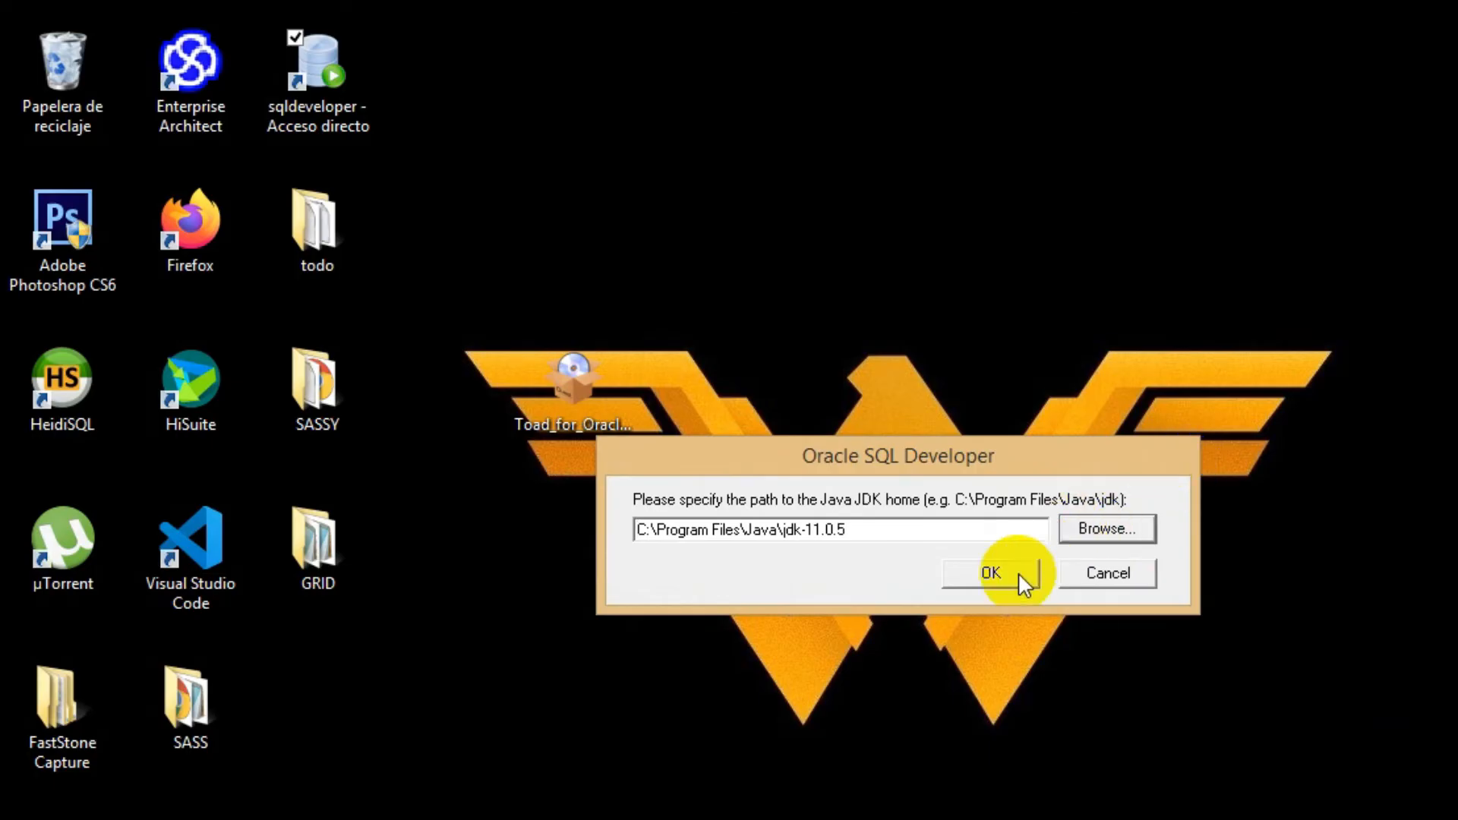
left_click(1008, 580)
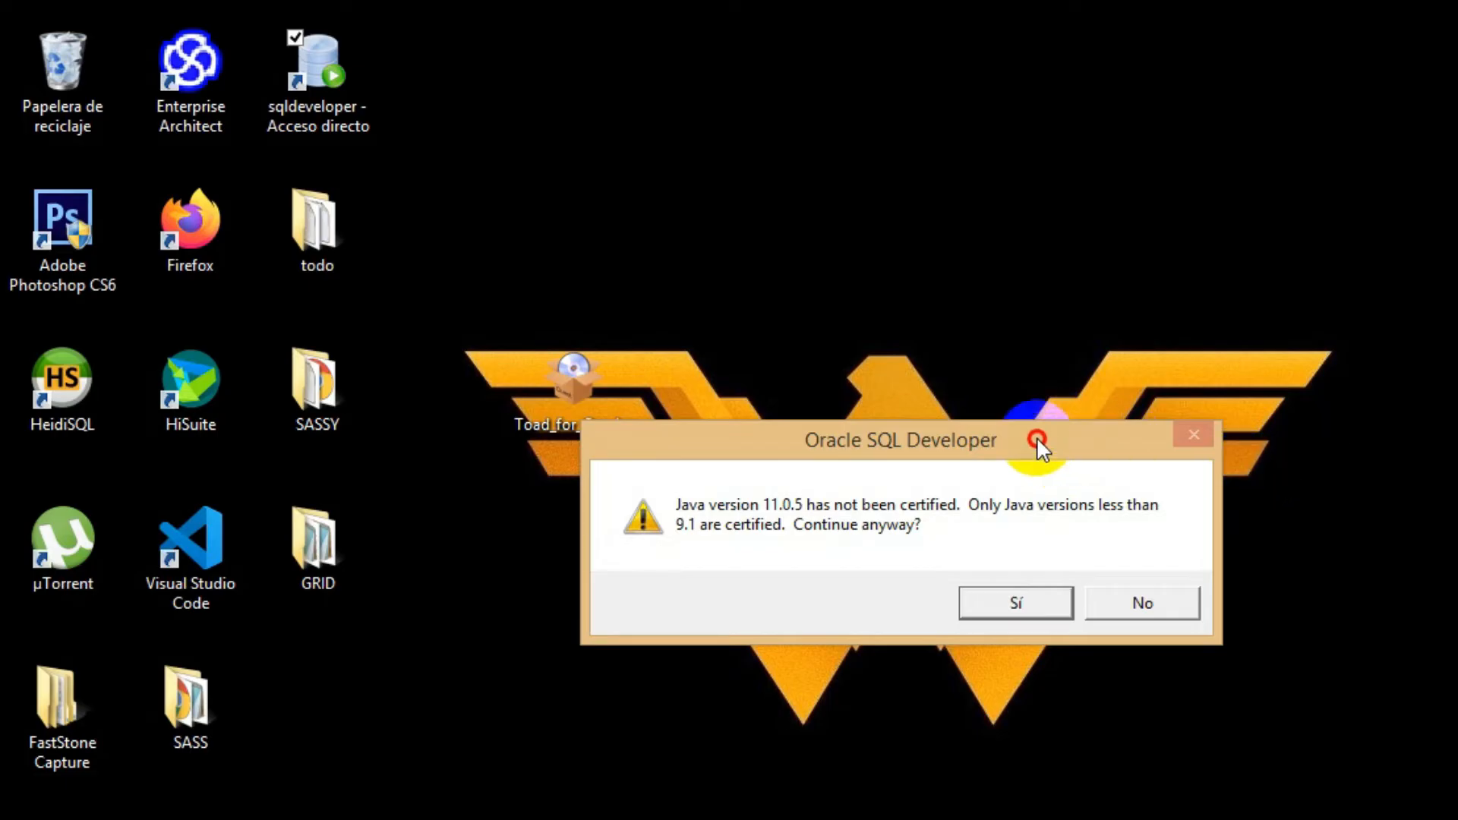
left_click_drag(1037, 436, 1019, 426)
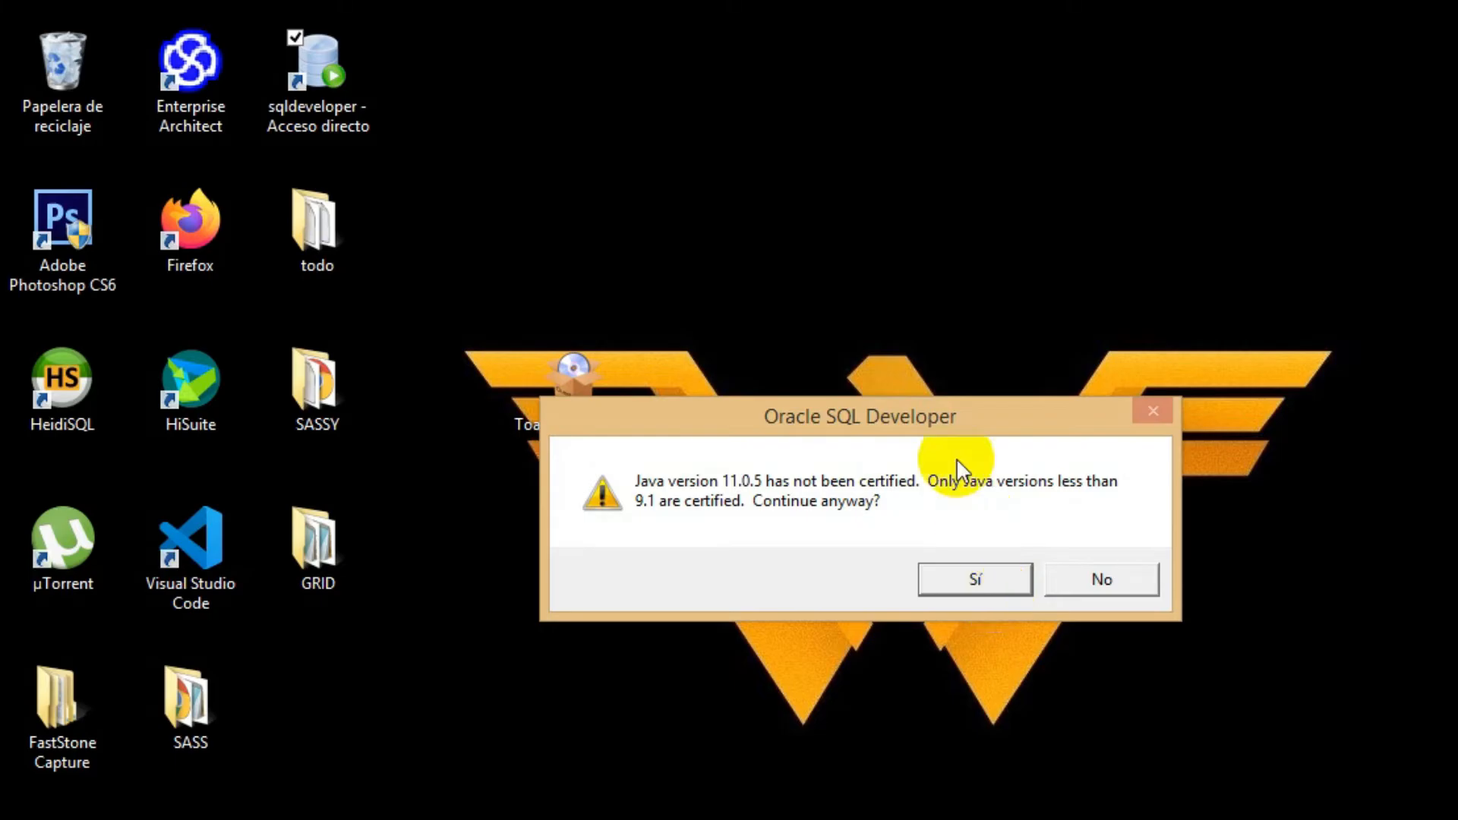
left_click(1059, 593)
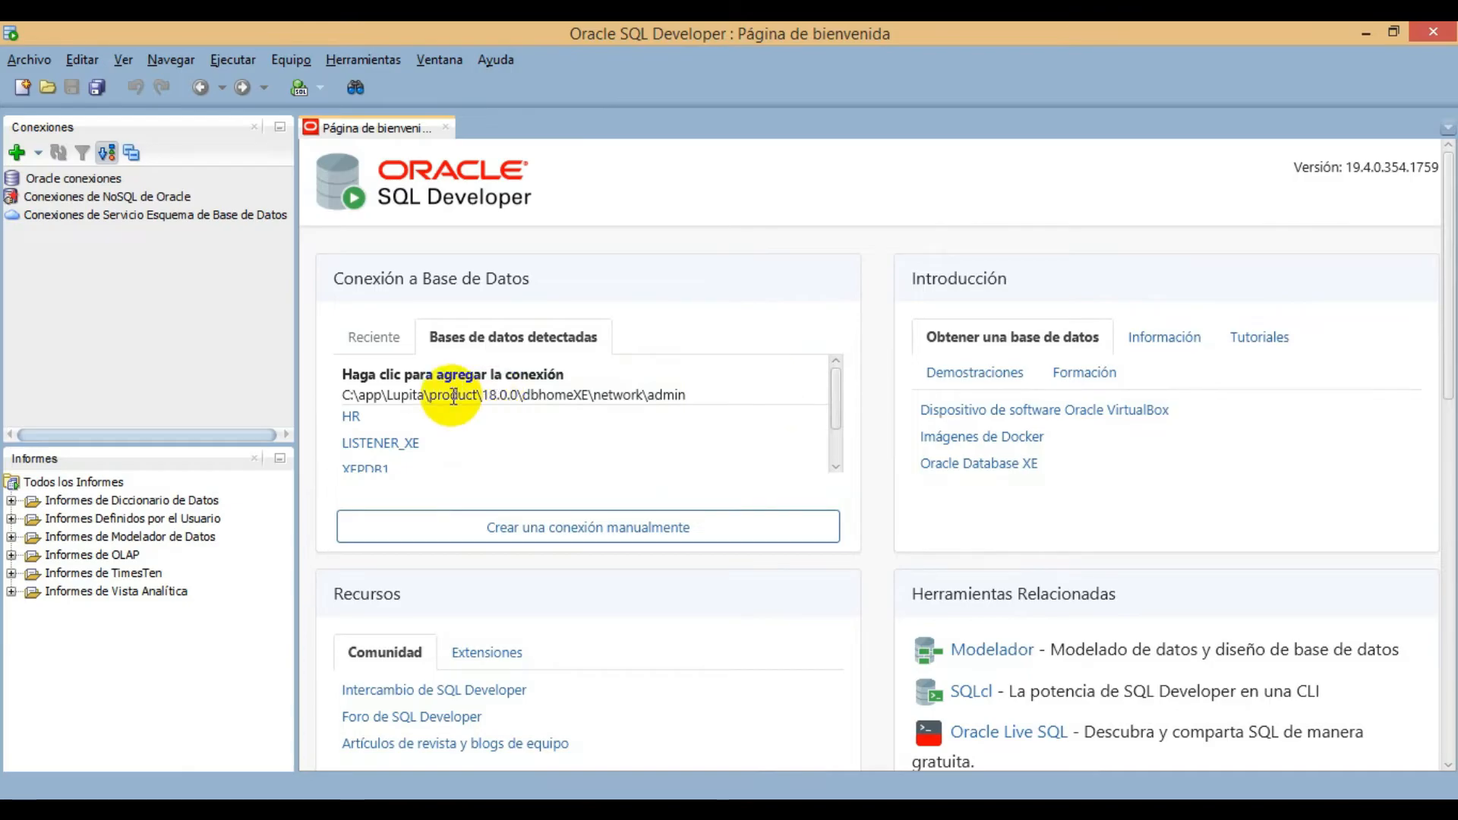
left_click_drag(836, 381, 835, 414)
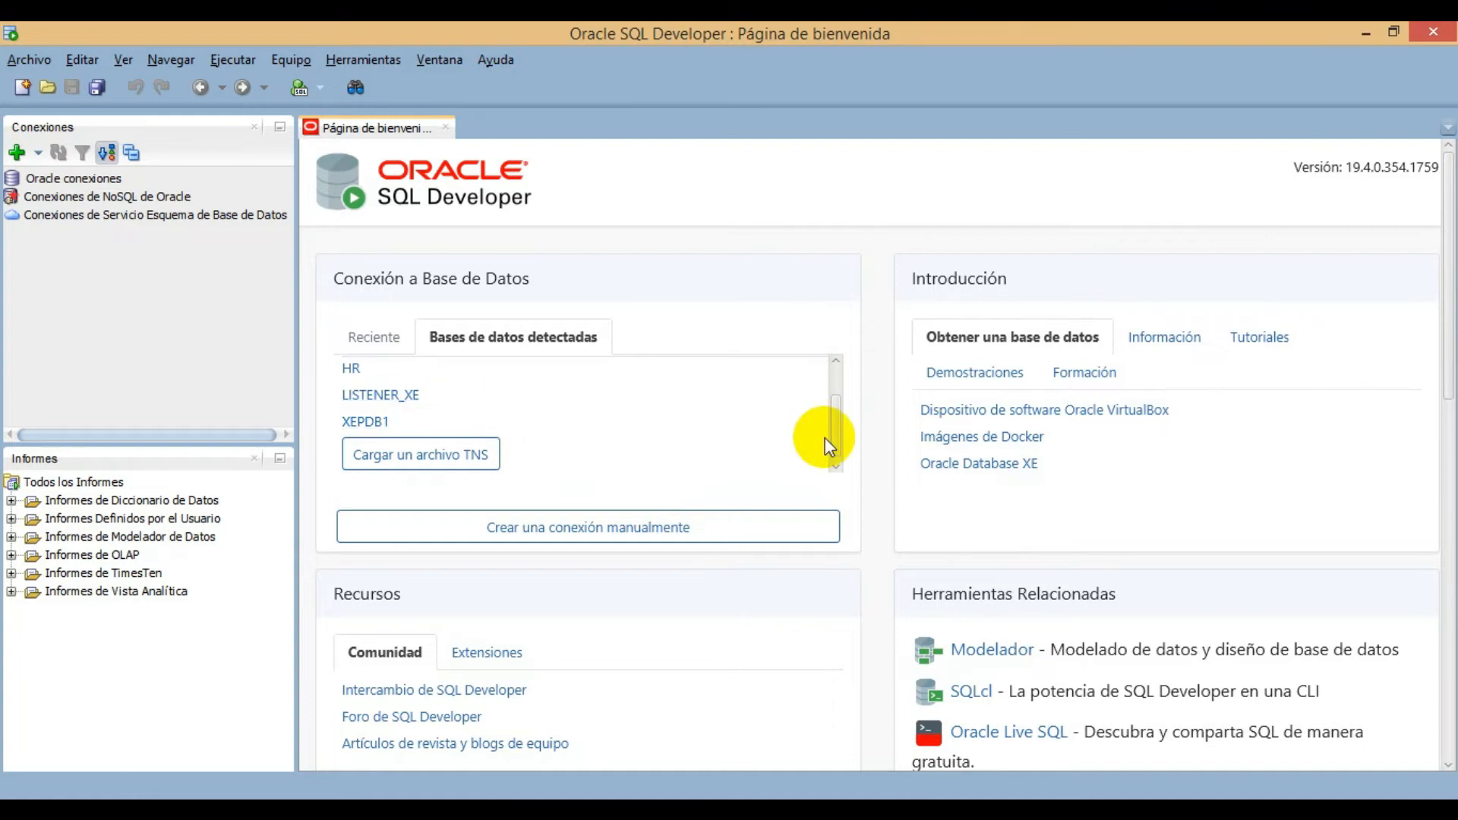
left_click_drag(836, 429, 838, 393)
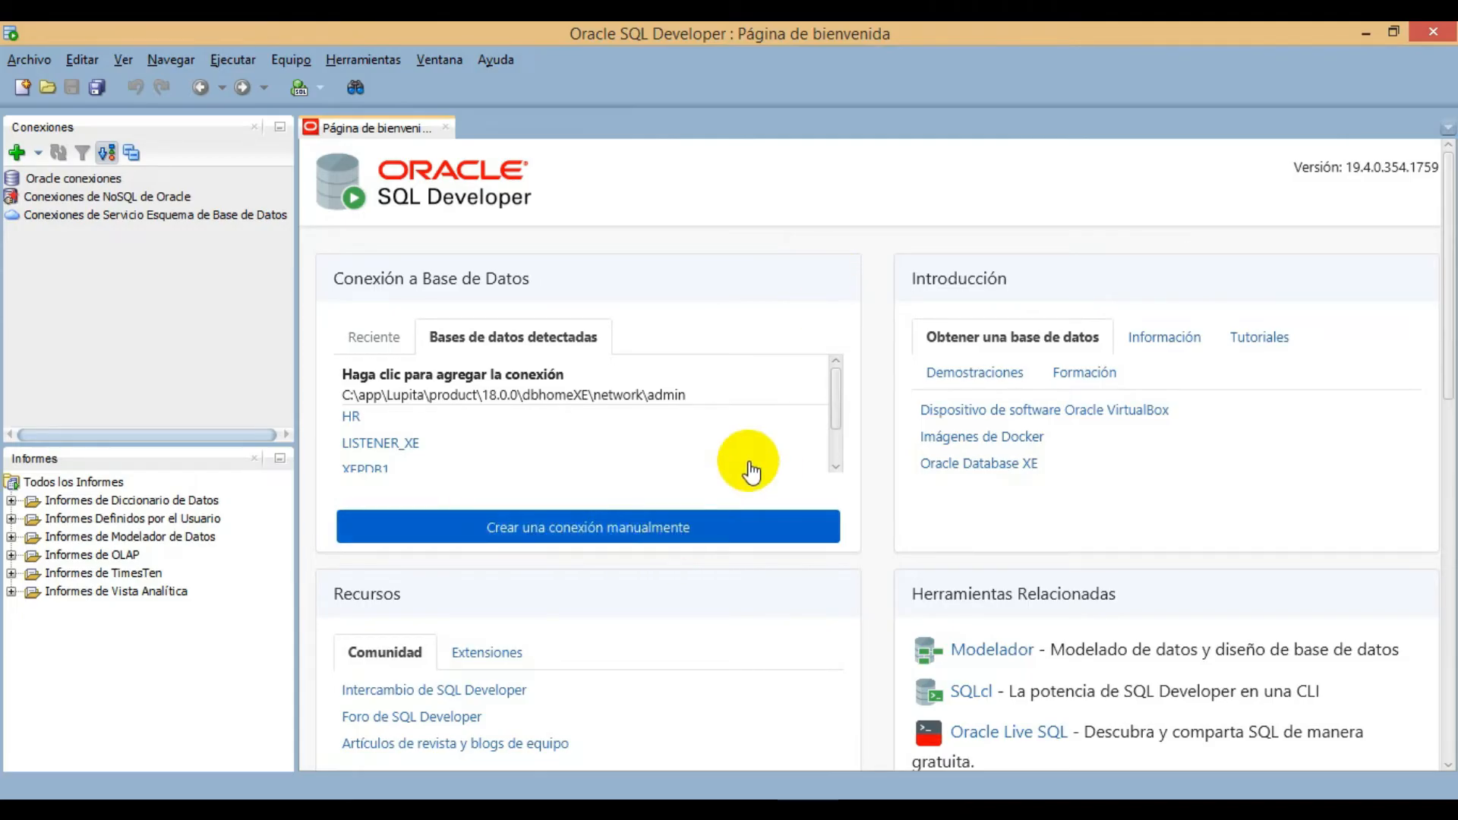
left_click(794, 522)
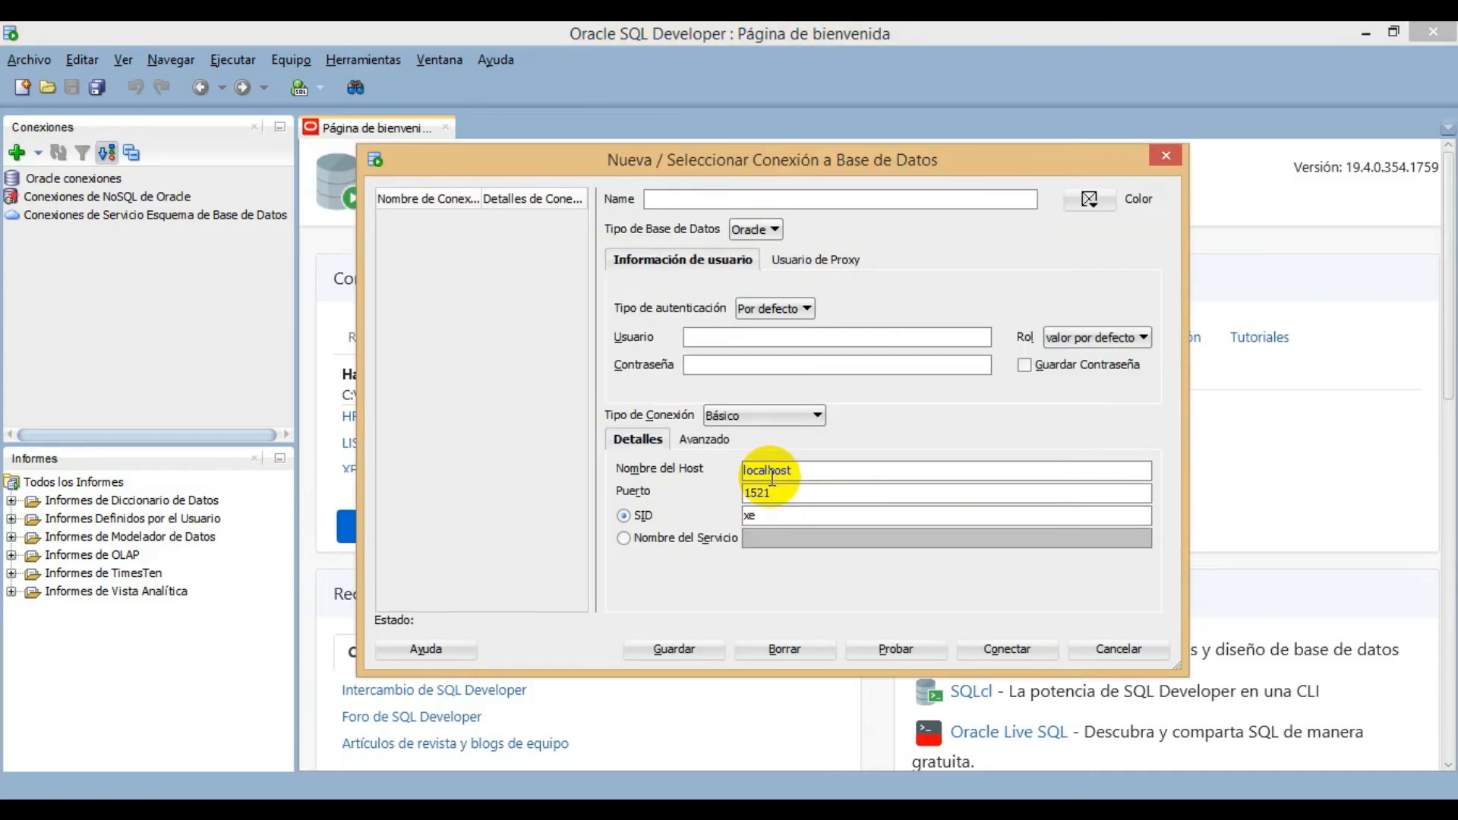
left_click_drag(618, 163, 595, 170)
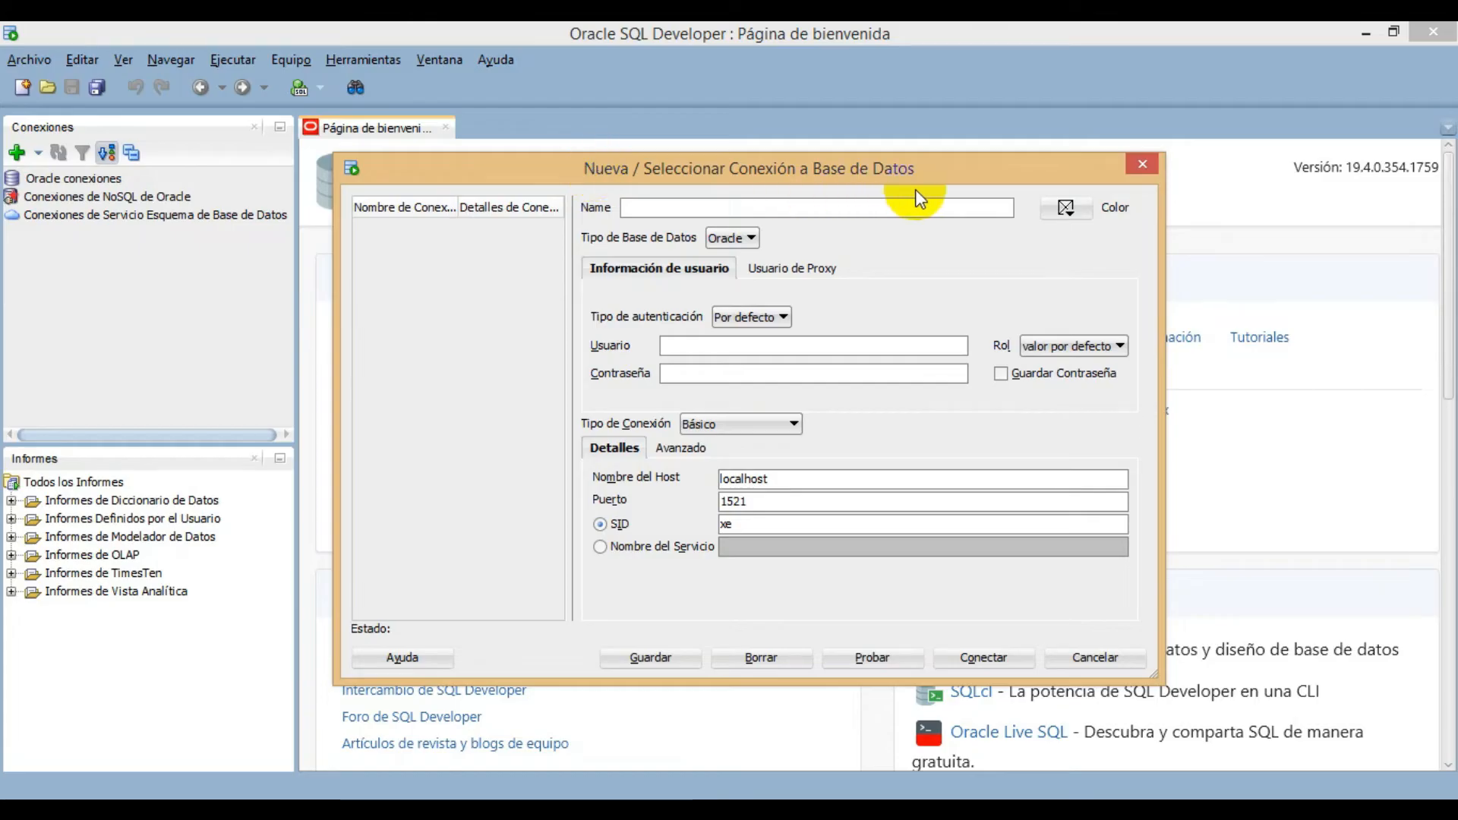
left_click(1132, 163)
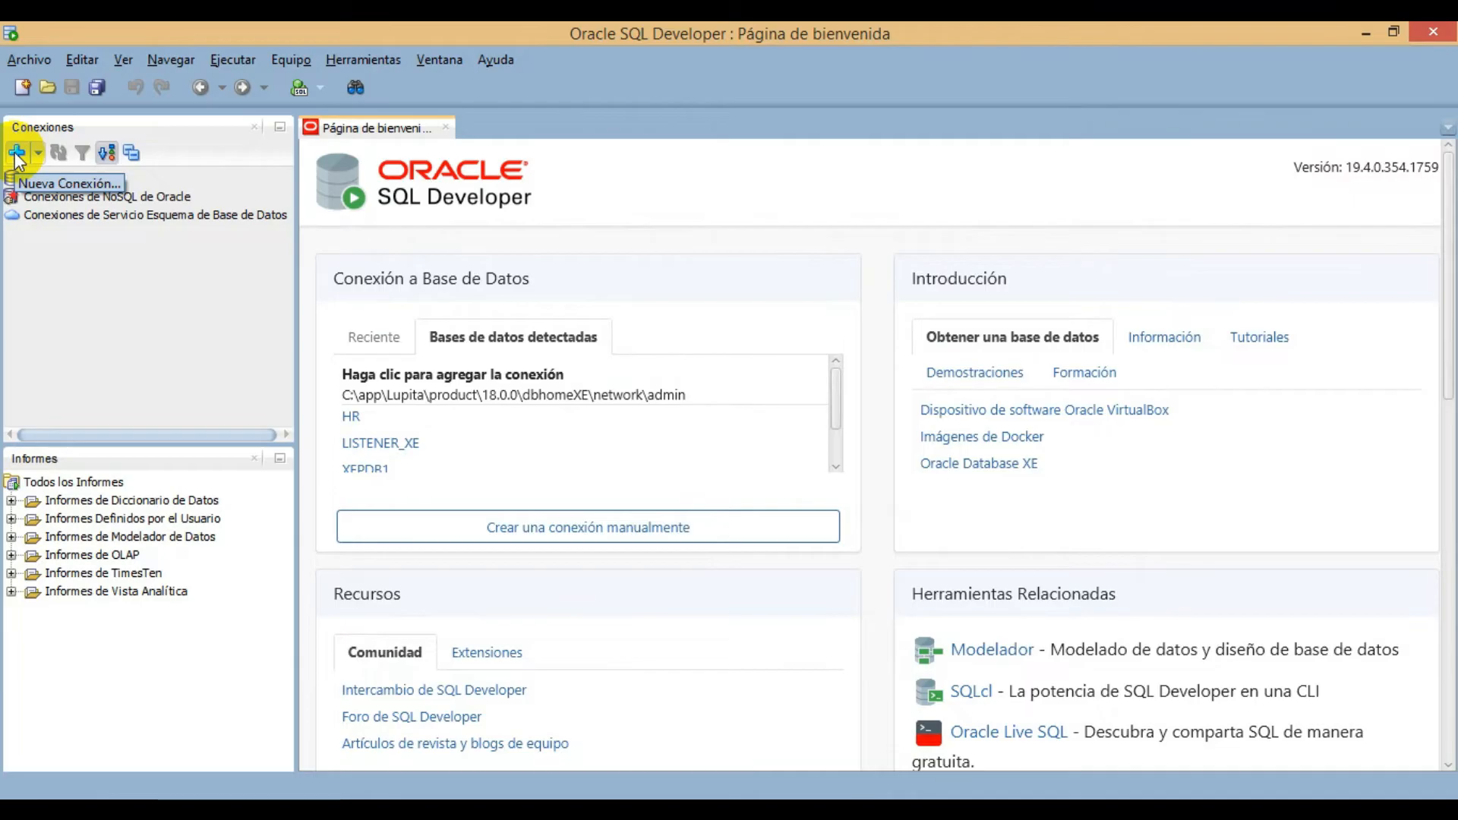
- Start a new database connection and name it conexion
left_click(15, 154)
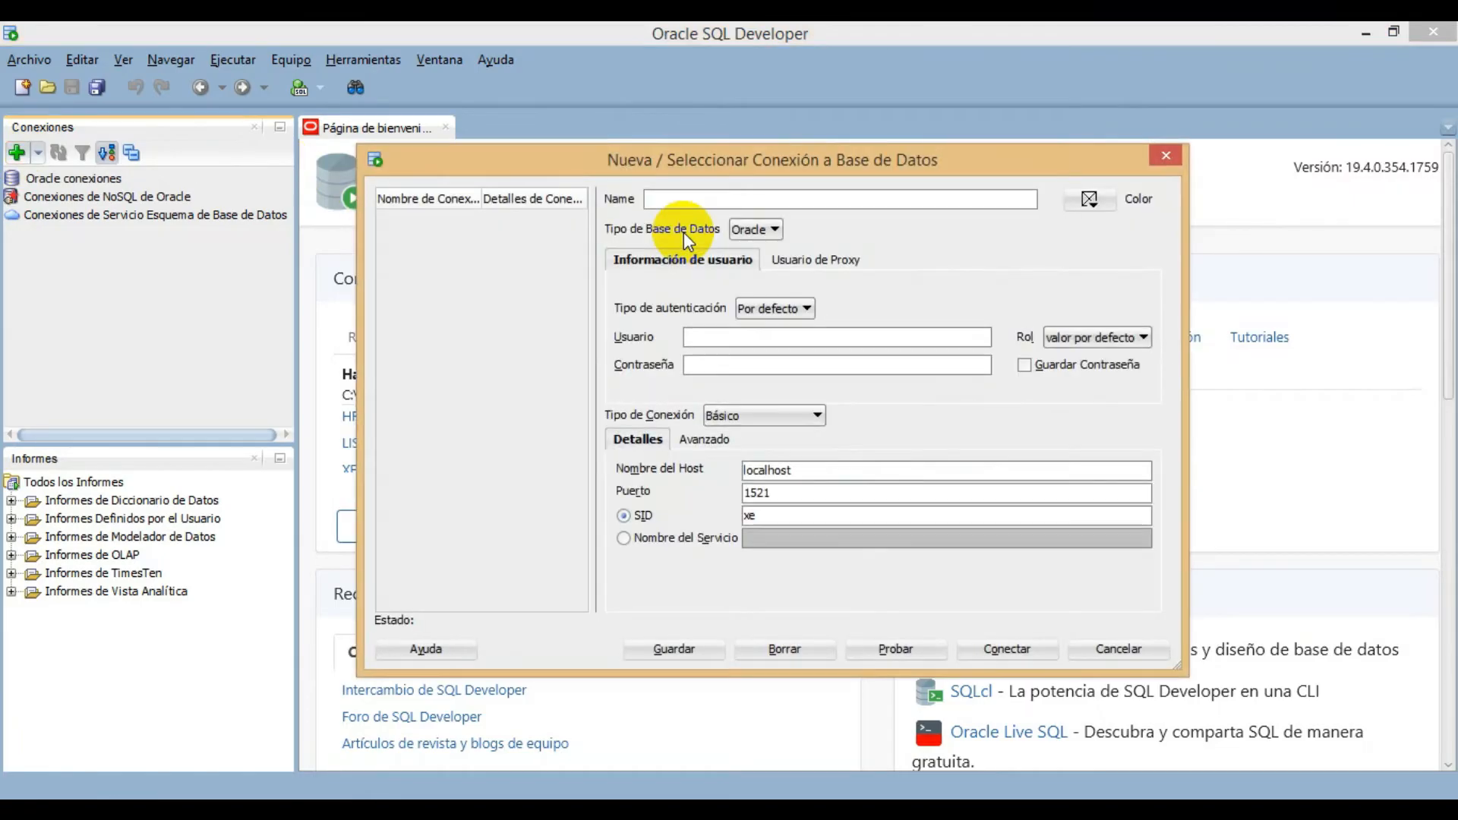
mouse_move(644, 165)
left_mouse_down()
mouse_move(679, 167)
mouse_move(654, 170)
left_mouse_up()
left_click(732, 205)
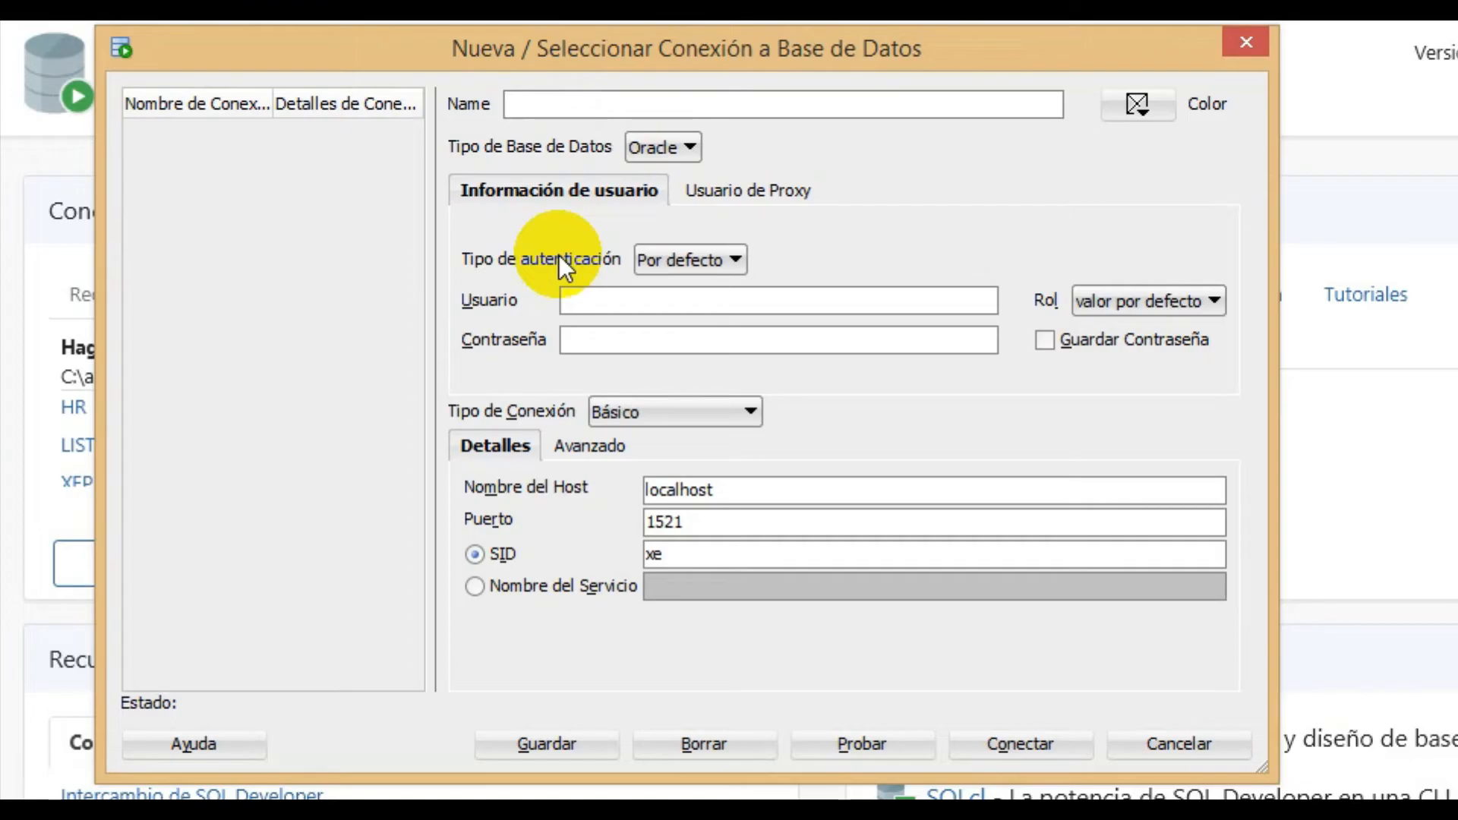
type("conexion")
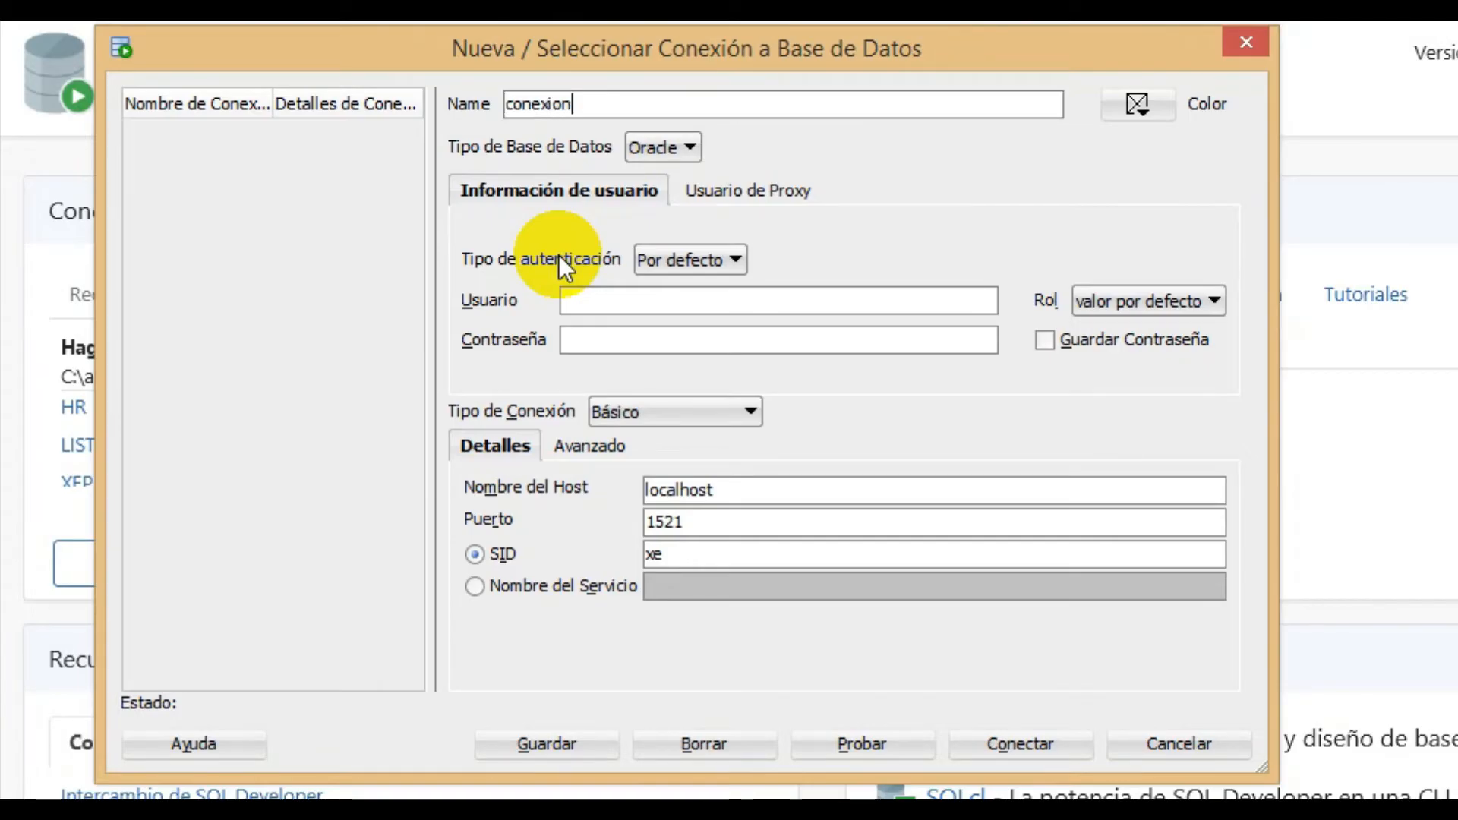
left_click(672, 303)
left_click(683, 155)
left_click(684, 155)
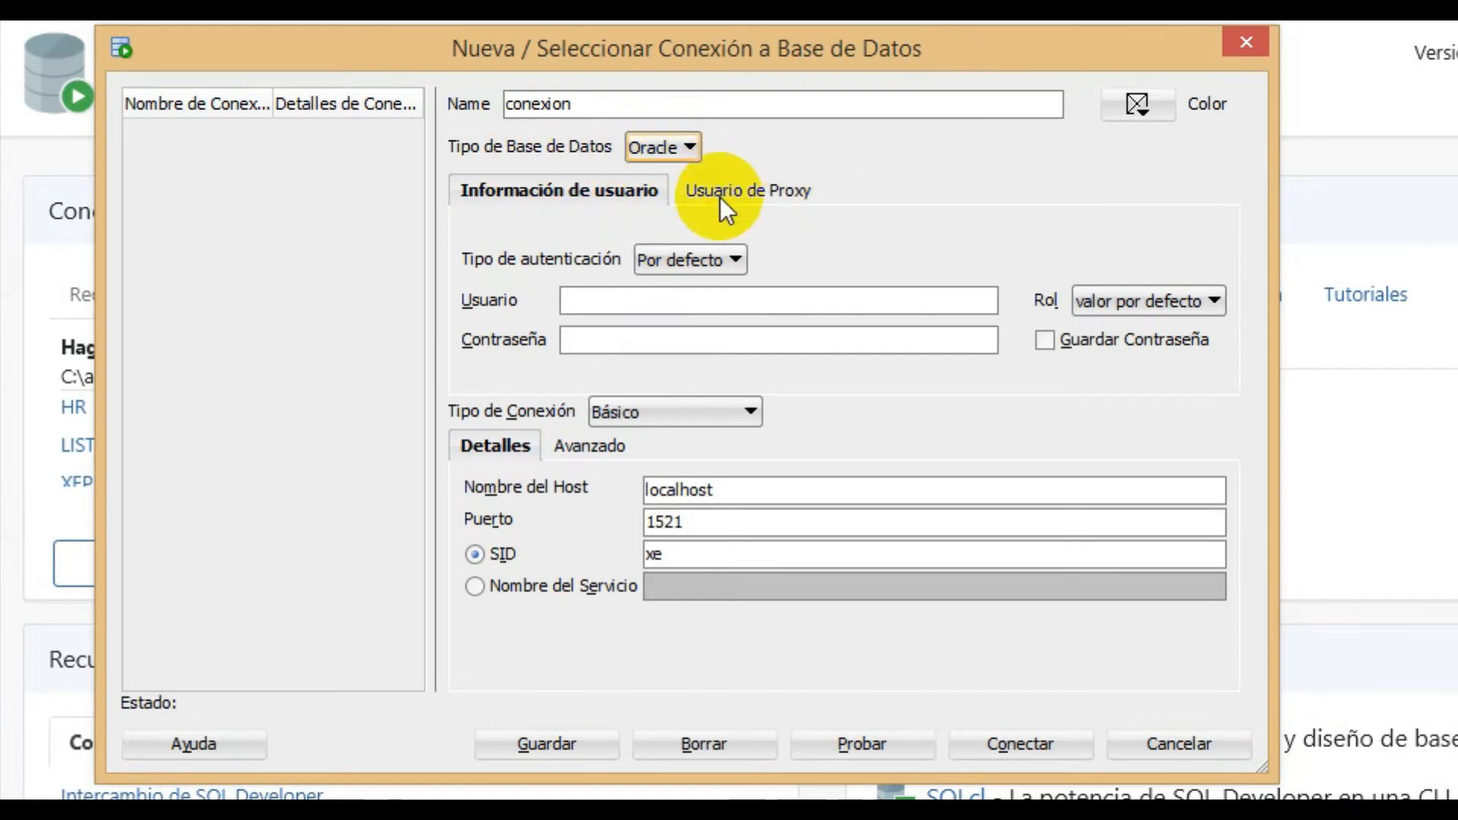
left_click(745, 259)
left_click(744, 260)
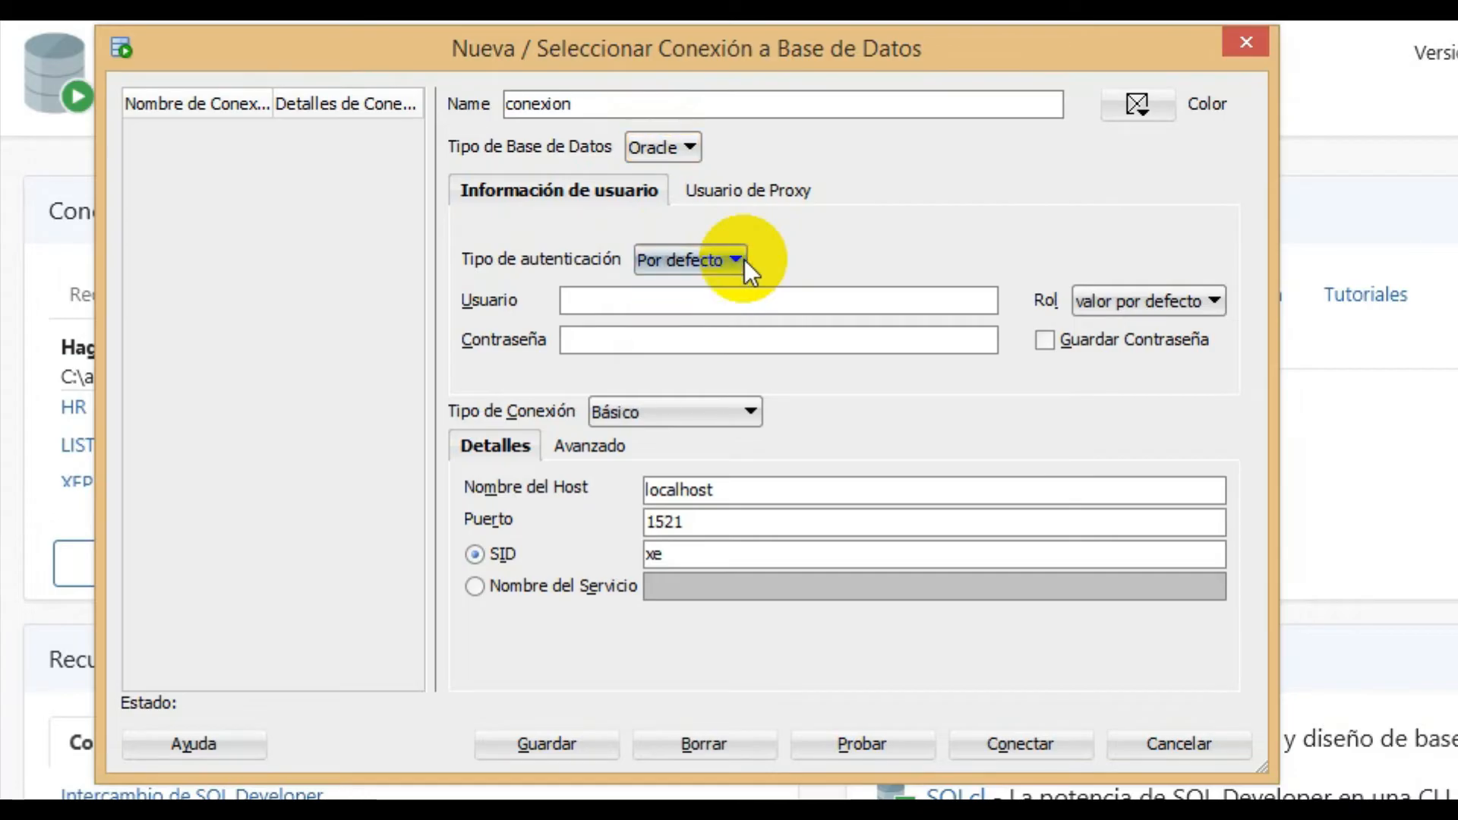
- Set the connection's user to system and fill in the account password
left_click(622, 300)
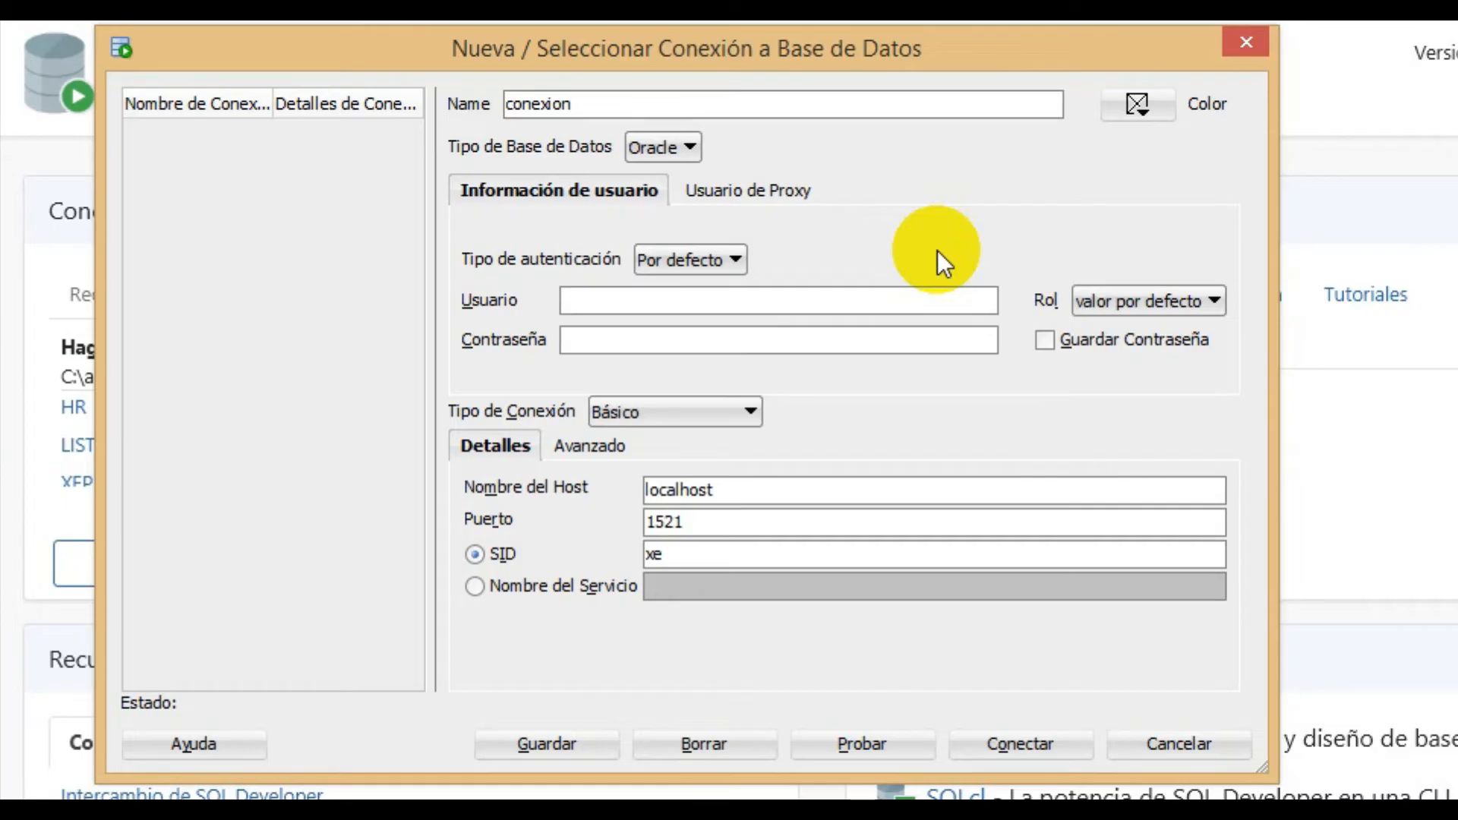
type("system")
key("Tab")
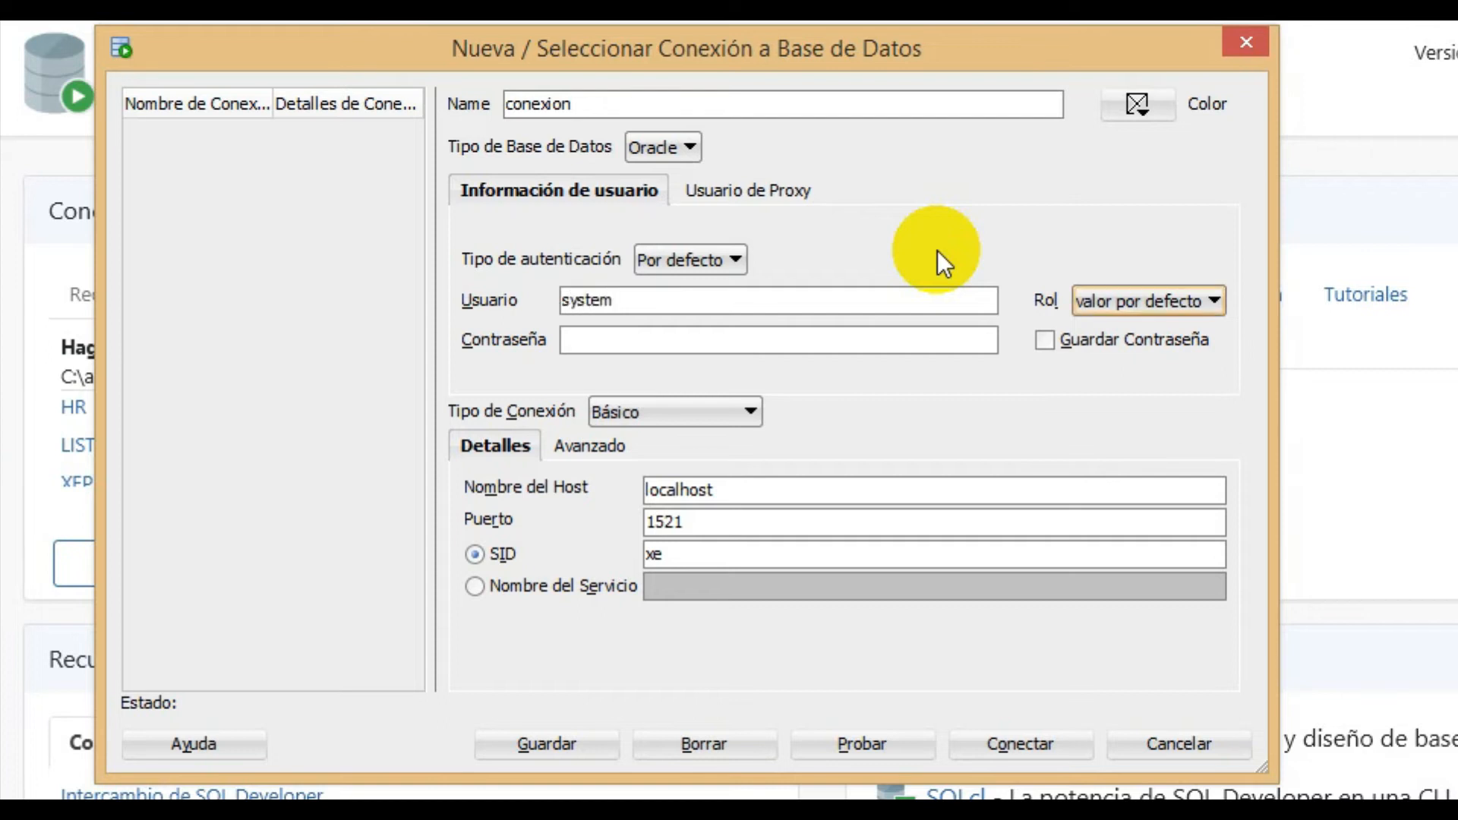
left_click(732, 341)
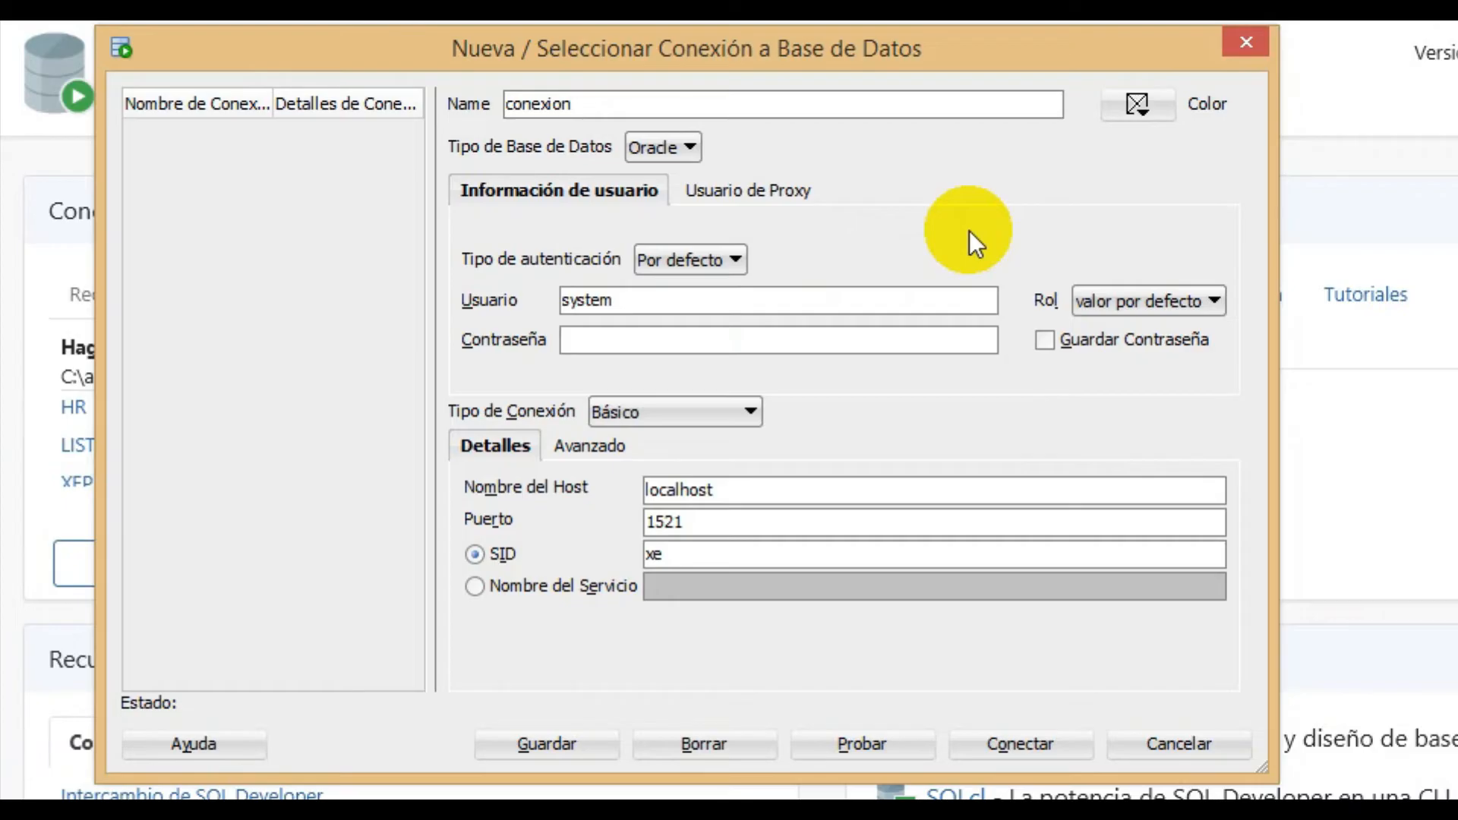
type("*****")
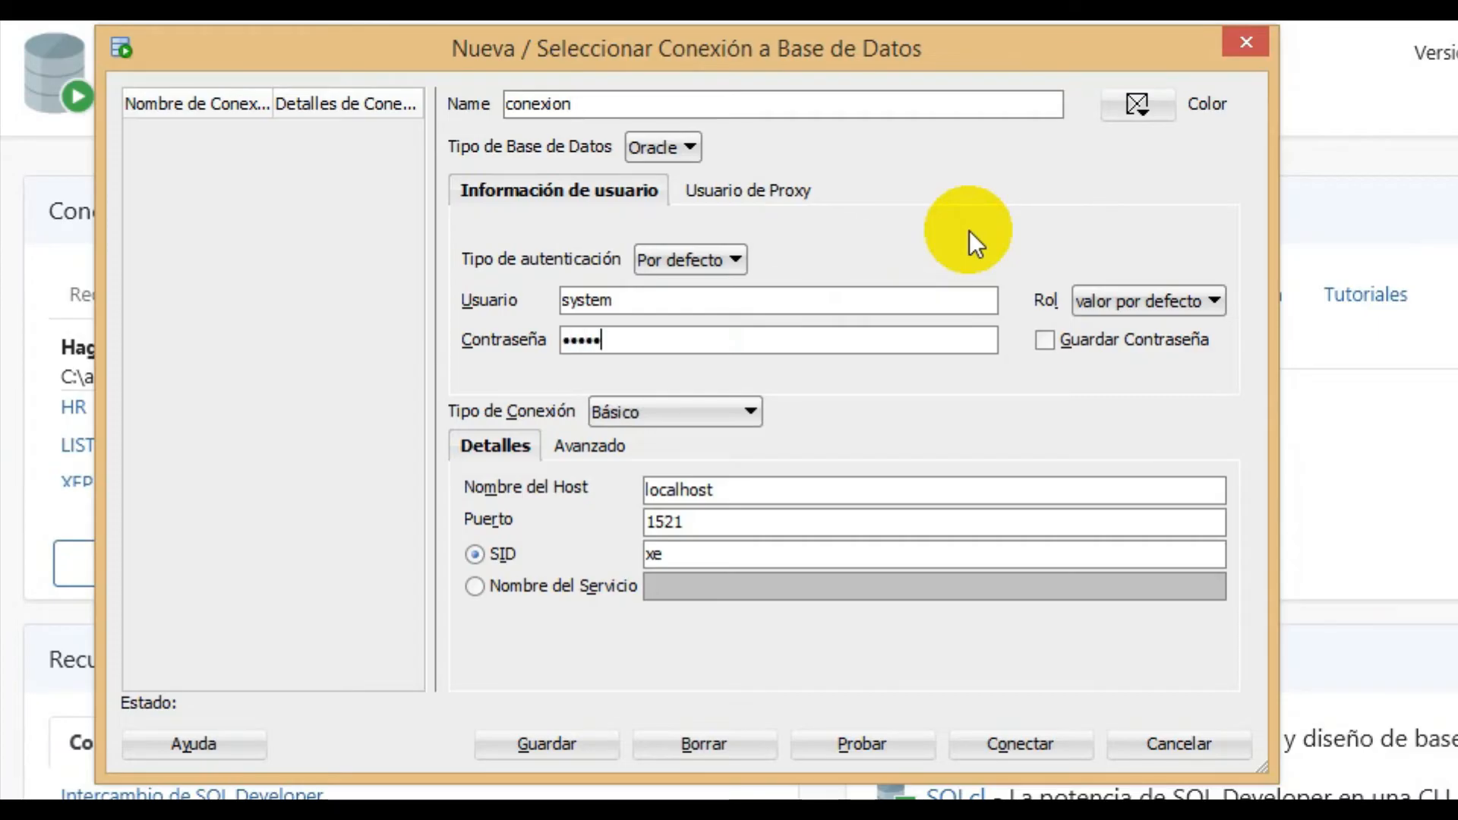
- Examine the available connection types and the host name, port and SID settings of the new connection
left_click(752, 411)
left_click(755, 419)
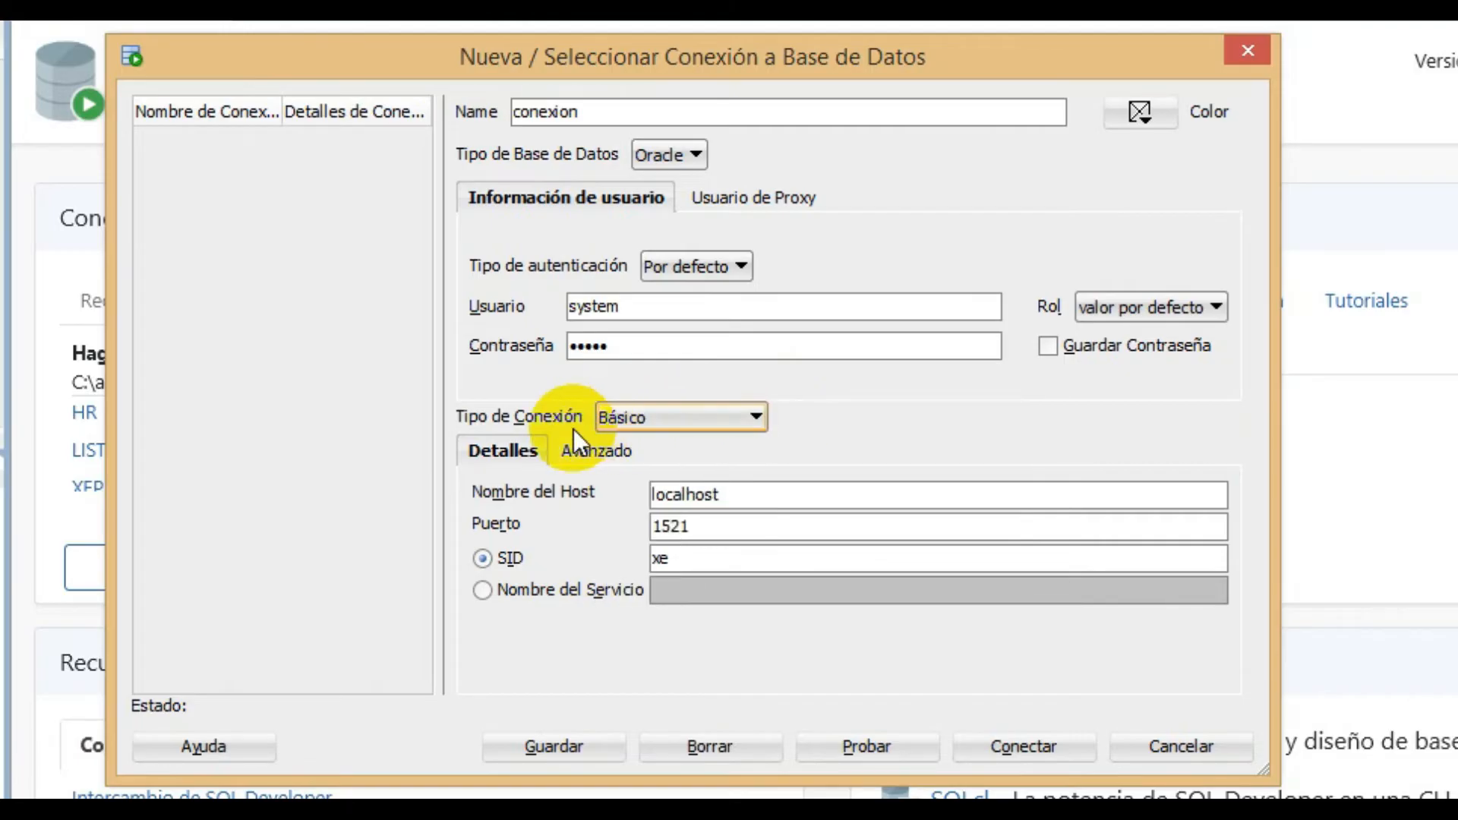
left_click(722, 425)
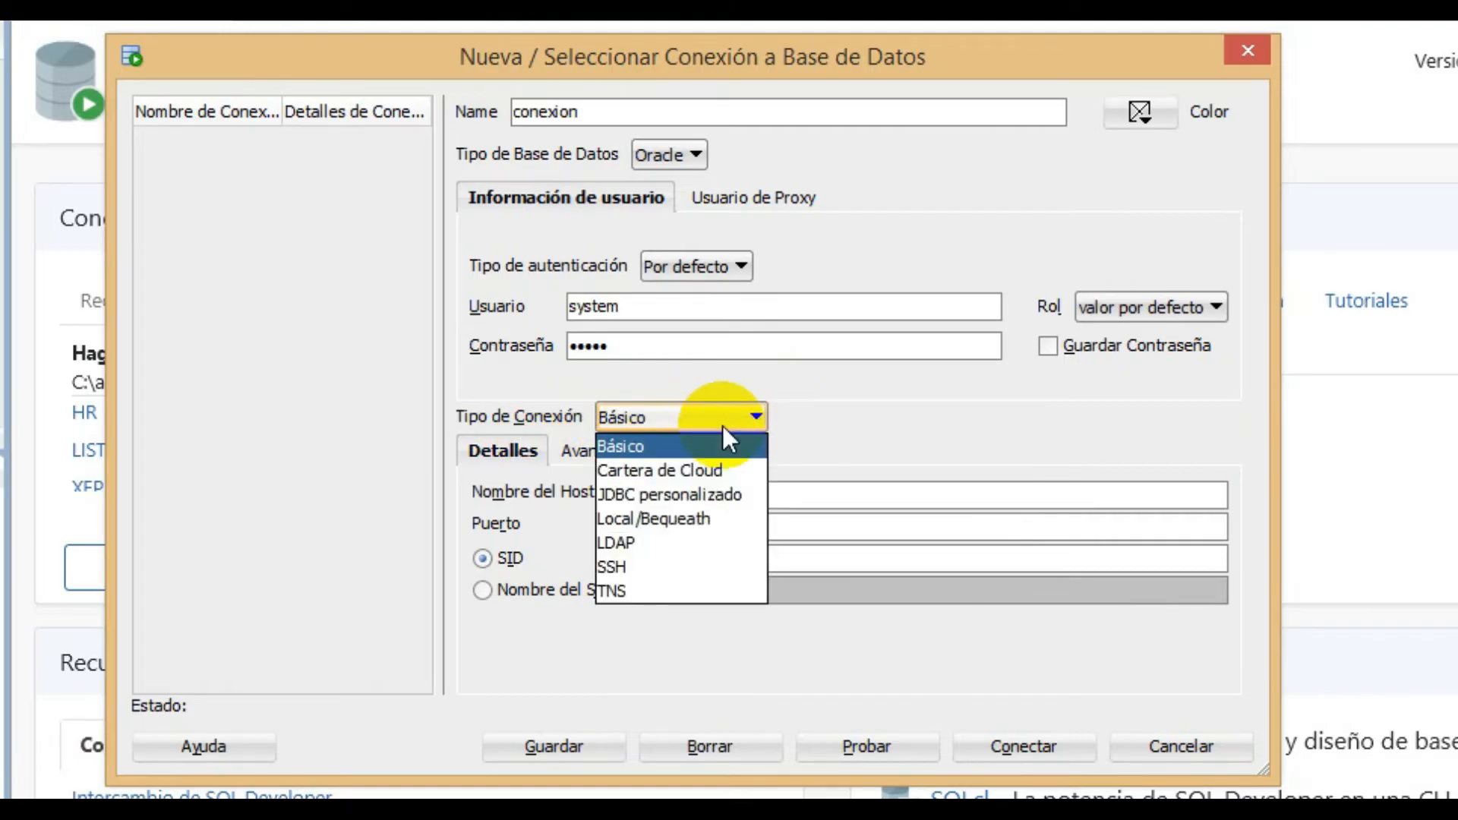
left_click(736, 417)
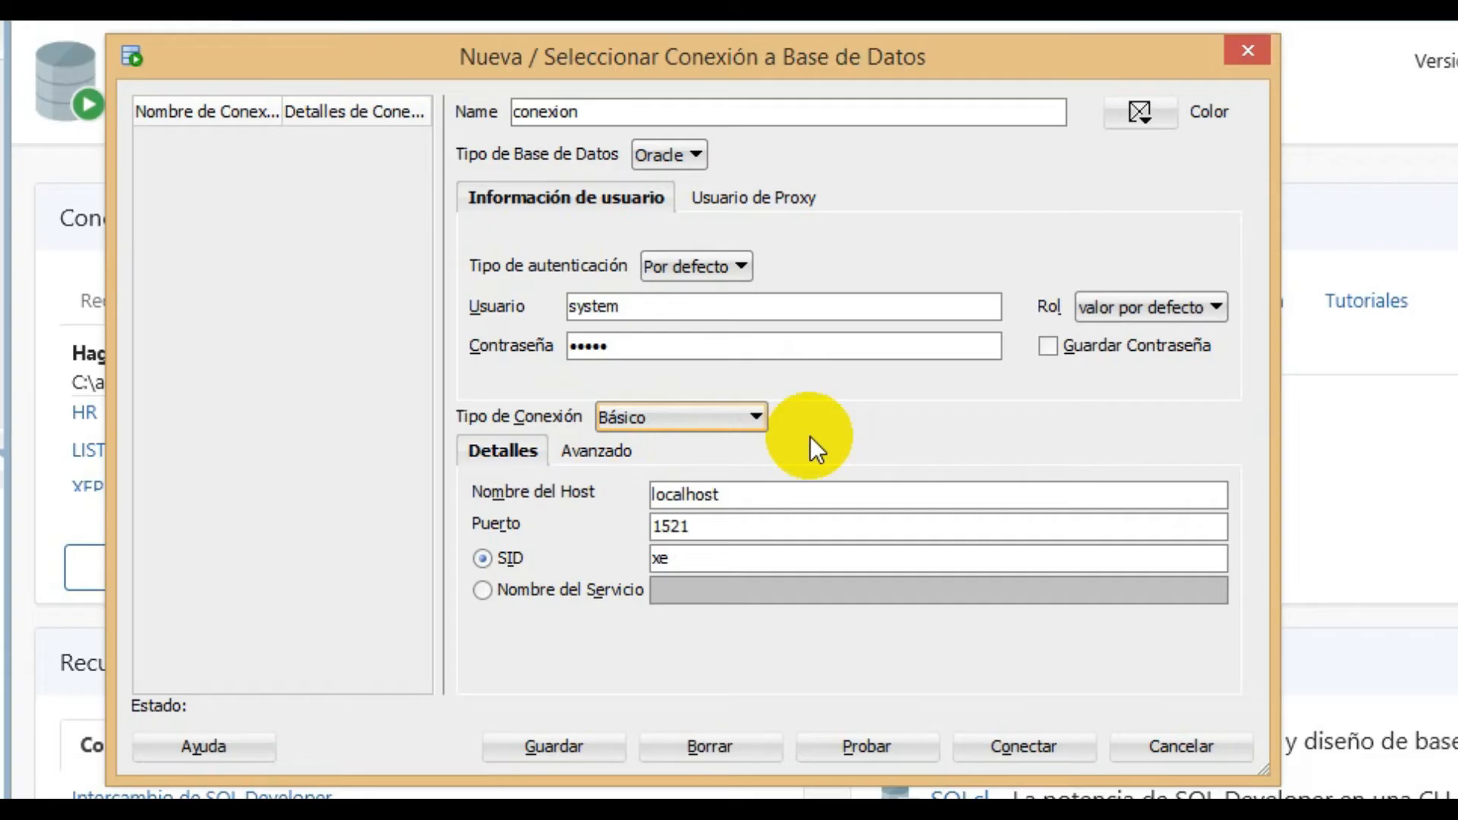
left_click(752, 419)
left_click(749, 421)
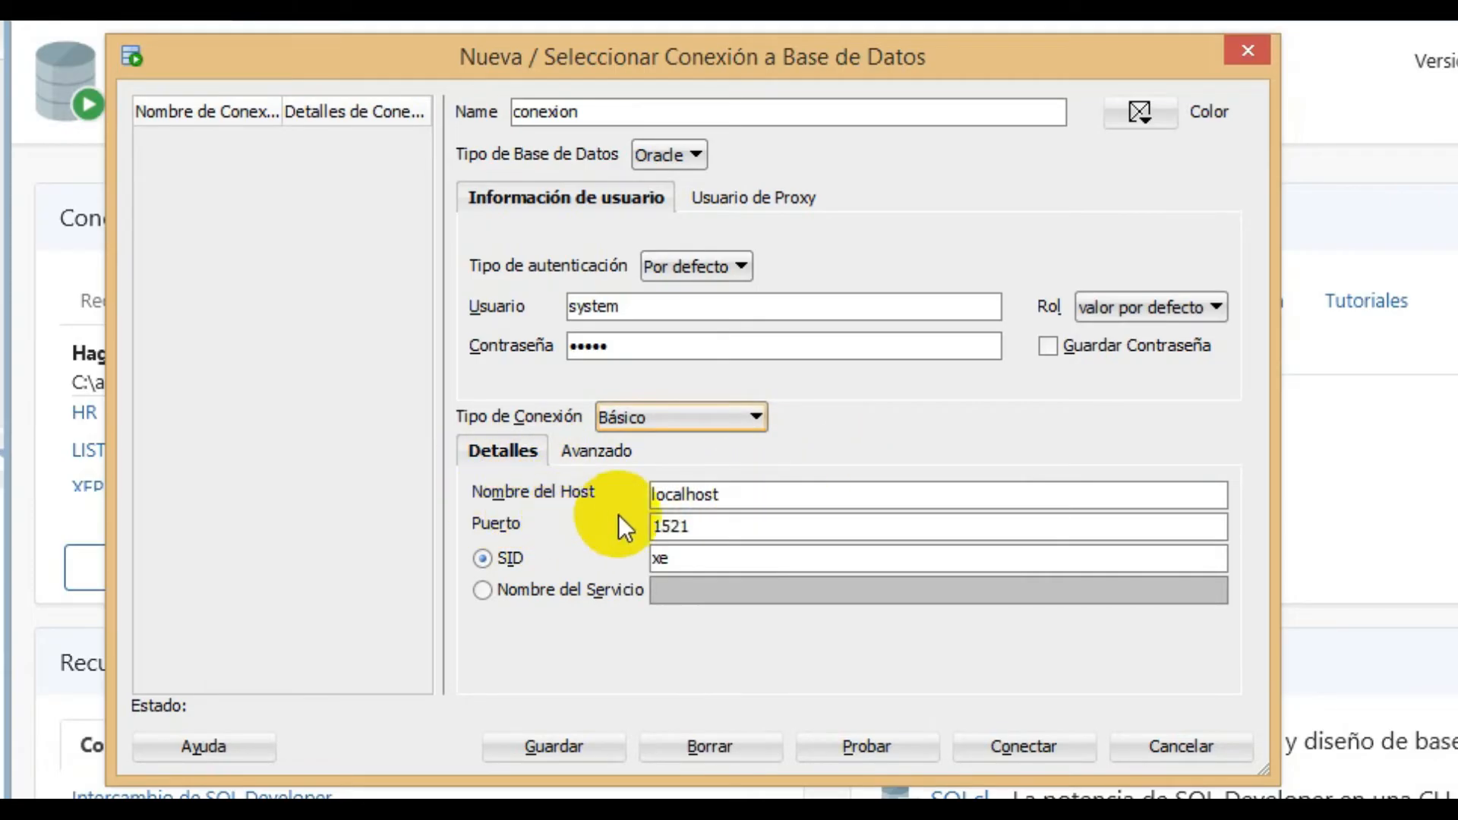
left_click(755, 498)
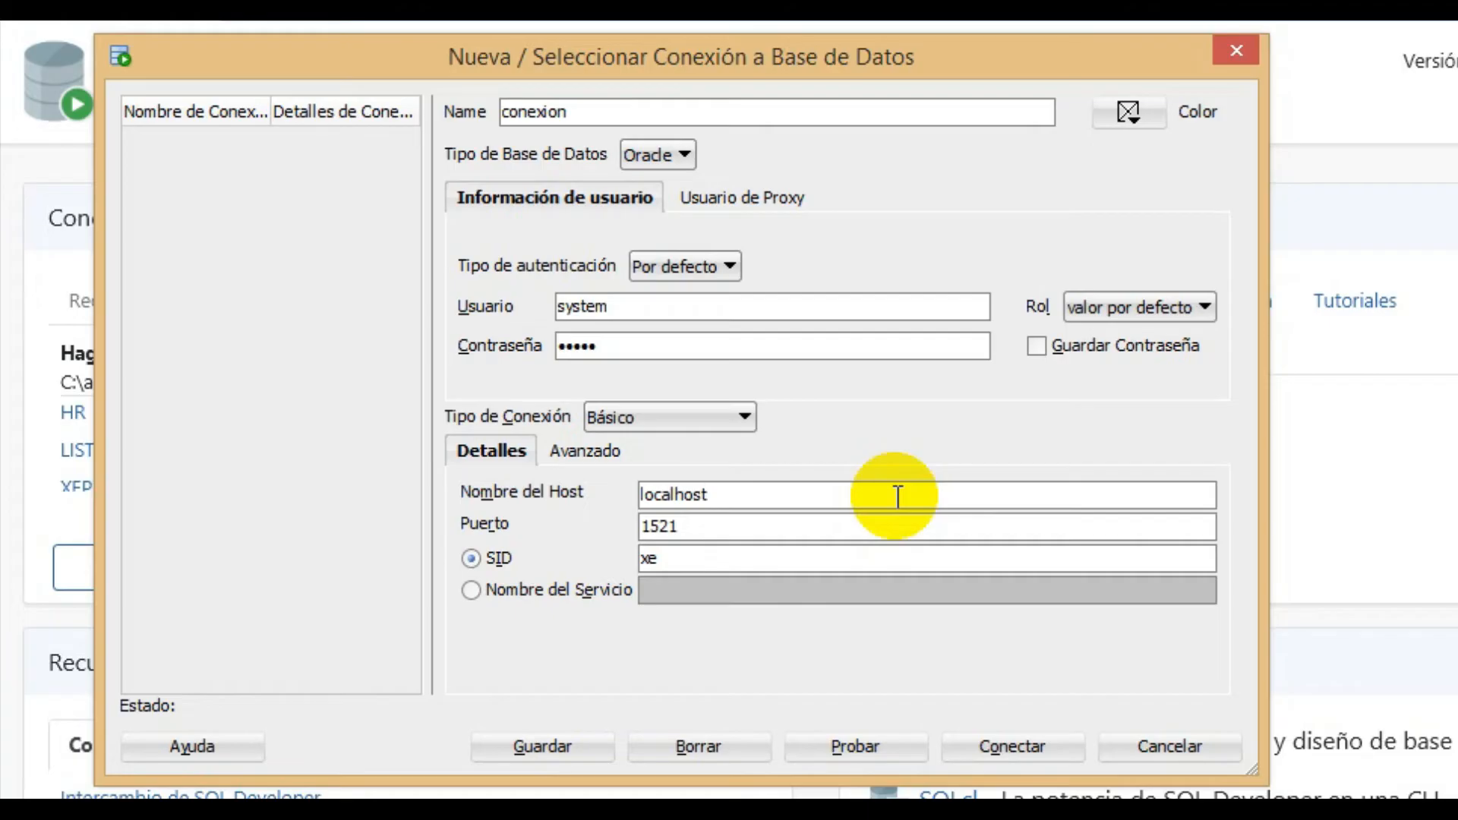
key("Tab")
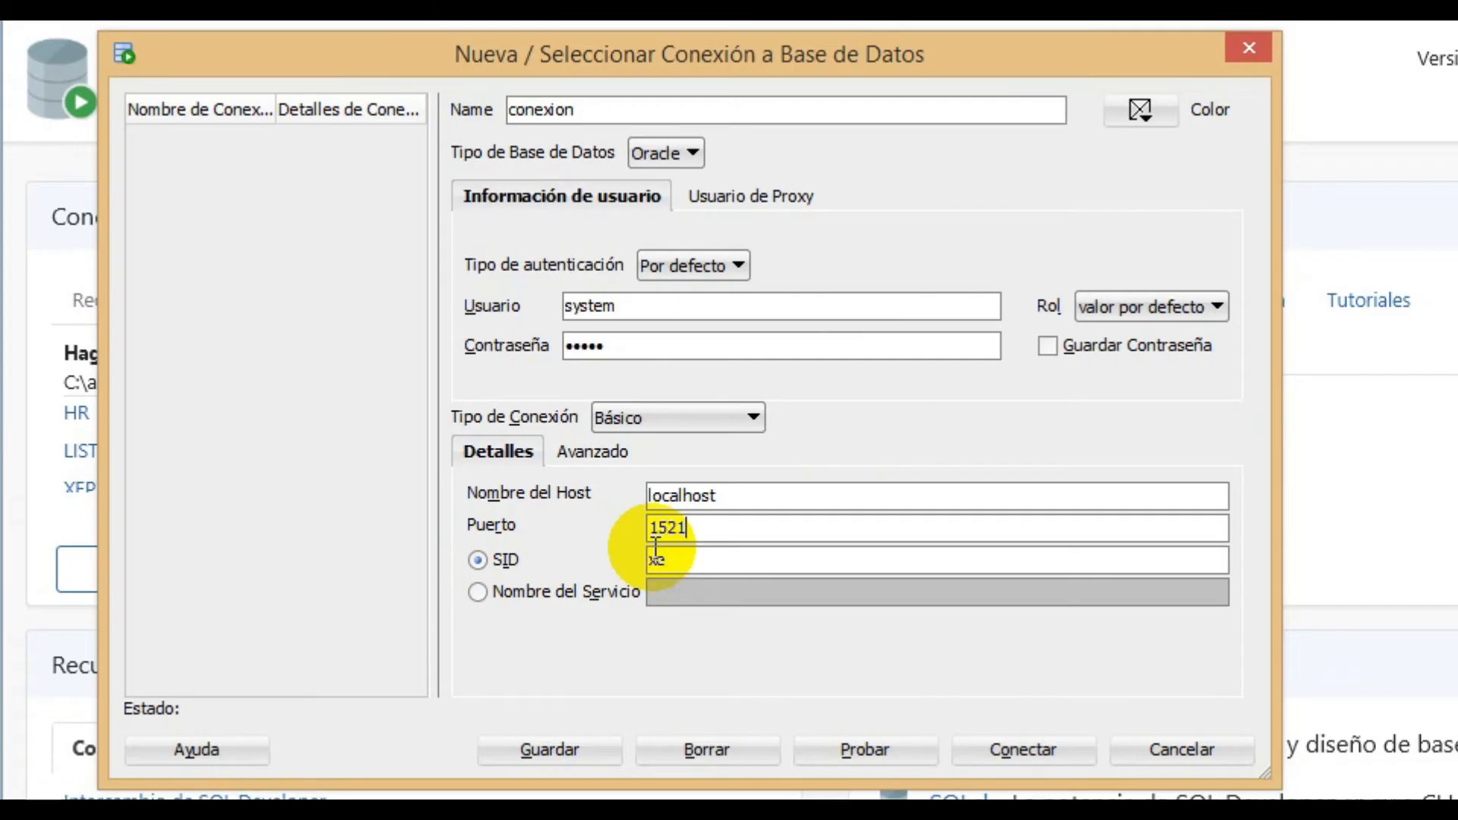
left_click_drag(722, 558, 621, 541)
left_click(716, 562)
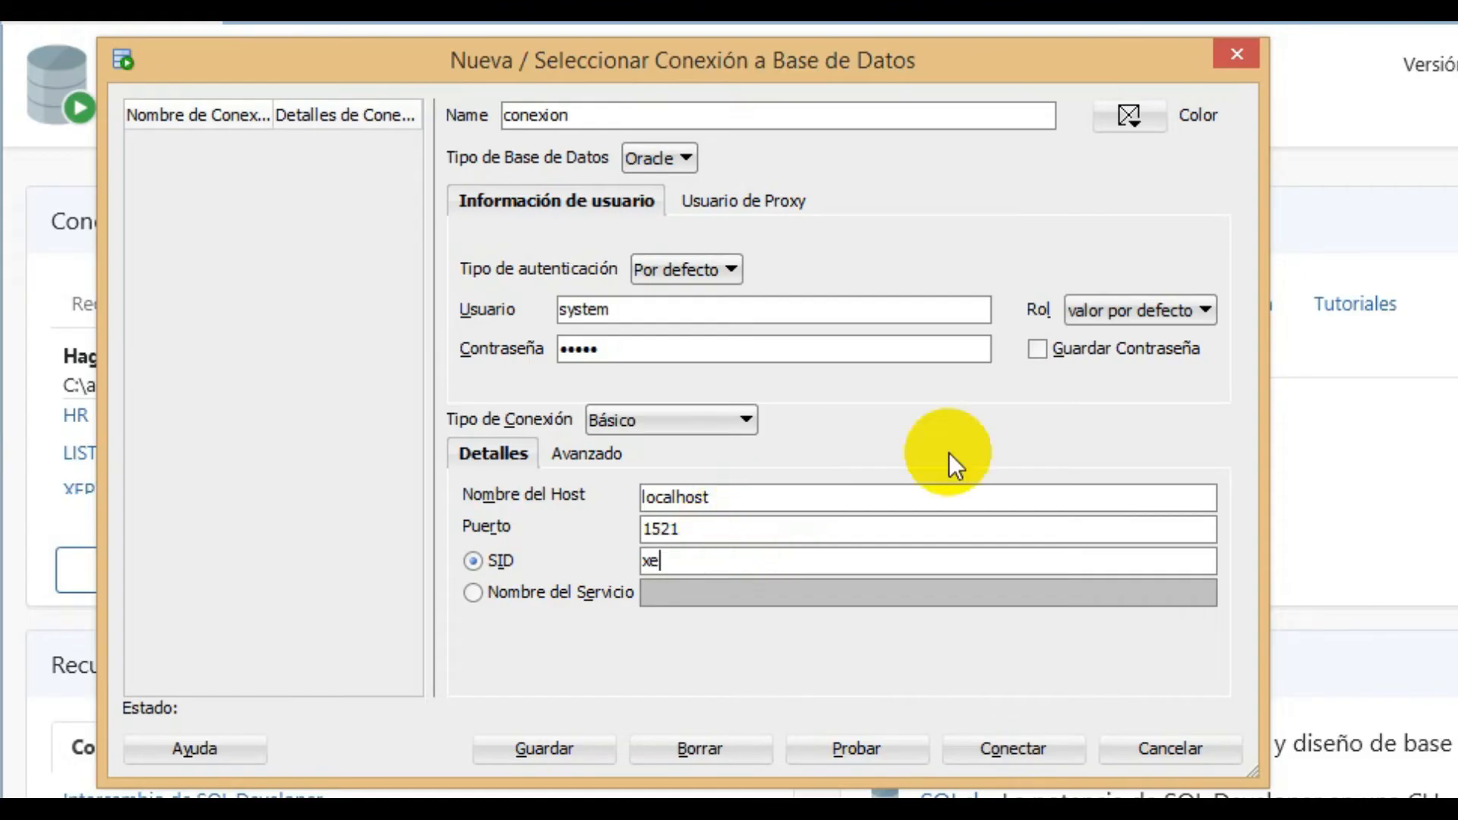
- Enable saving the password for the connection and test it
left_click(1037, 350)
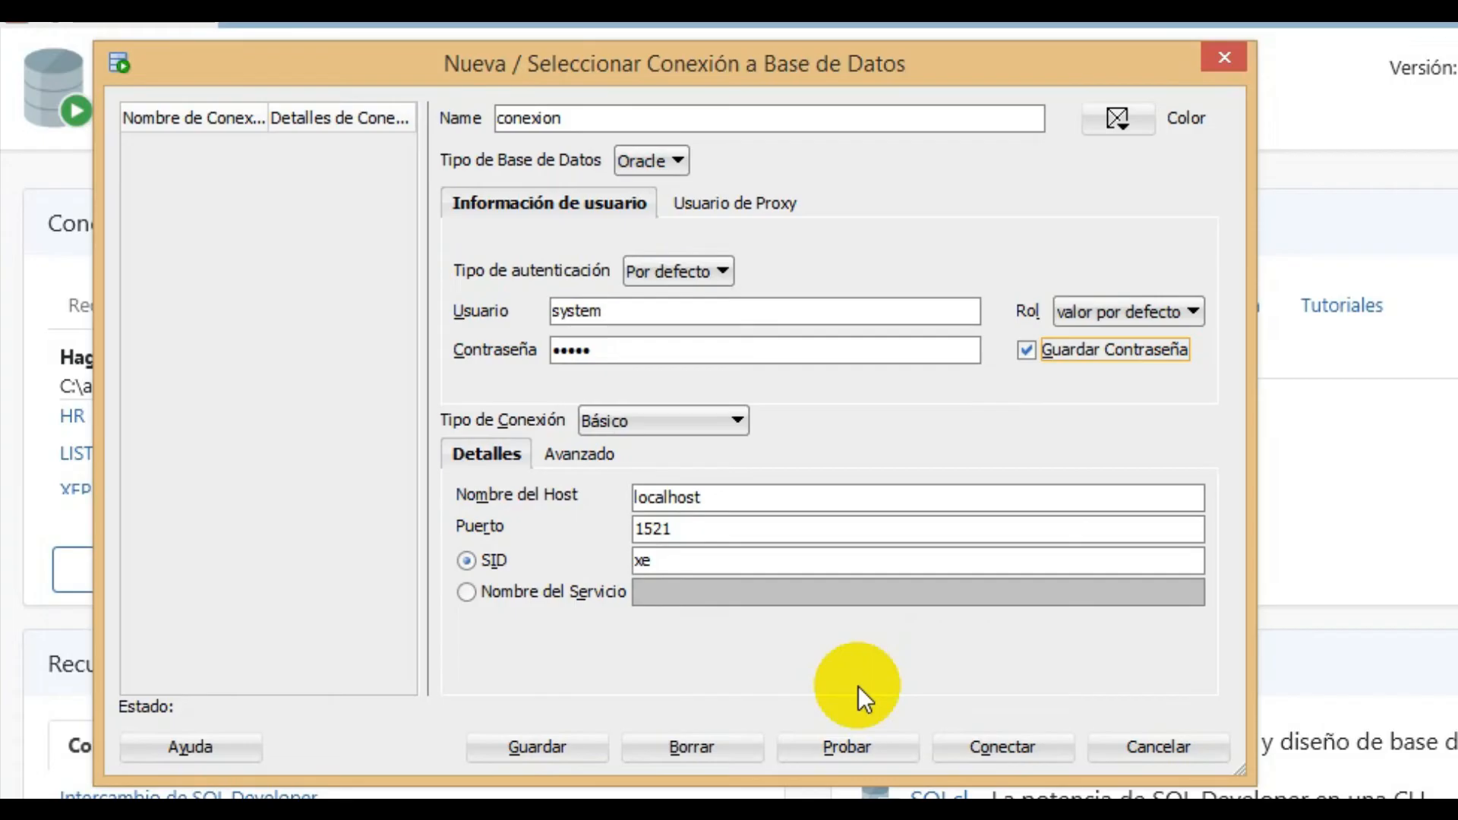
left_click(624, 351)
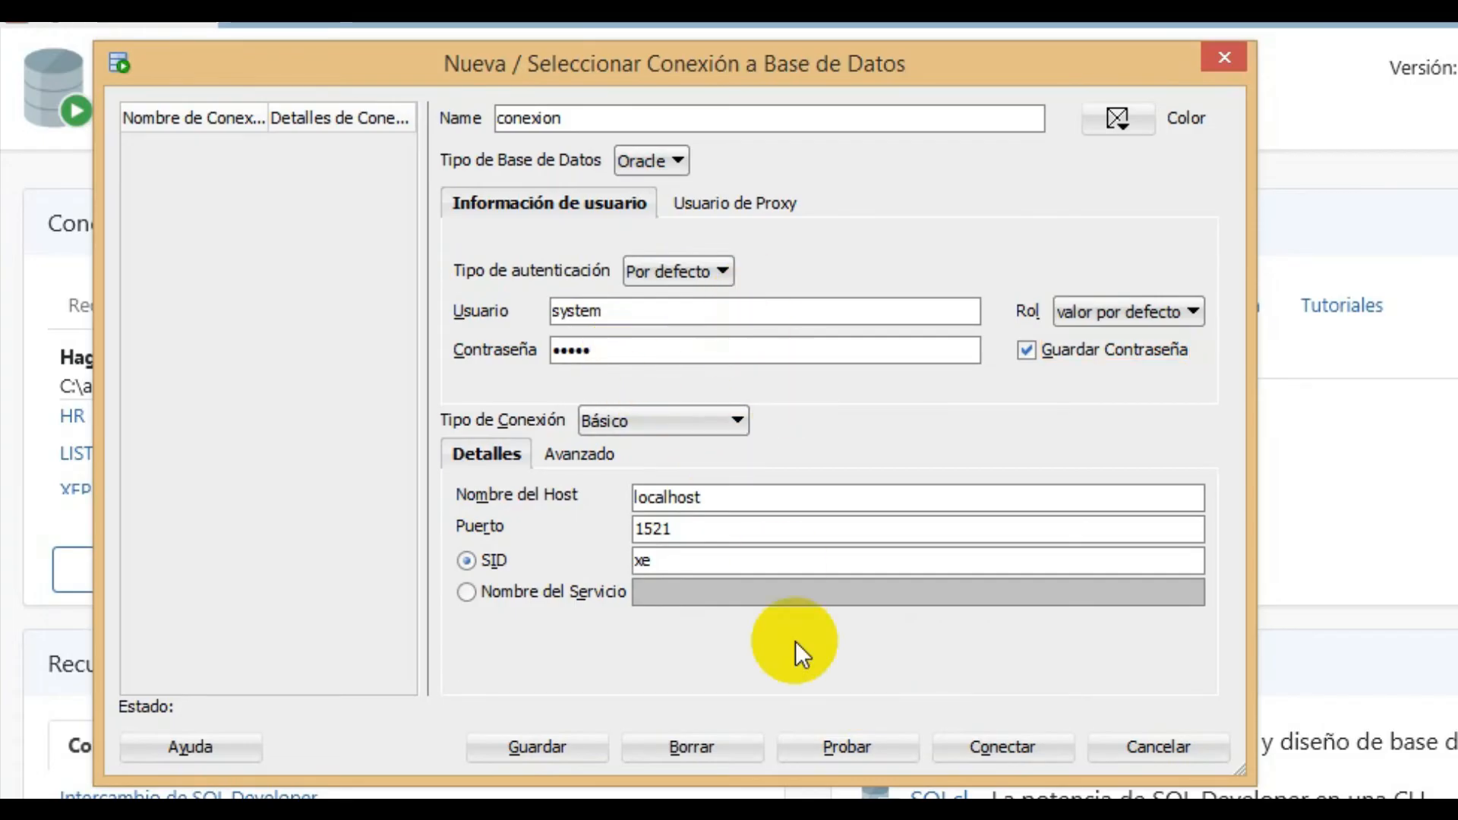
left_click(828, 745)
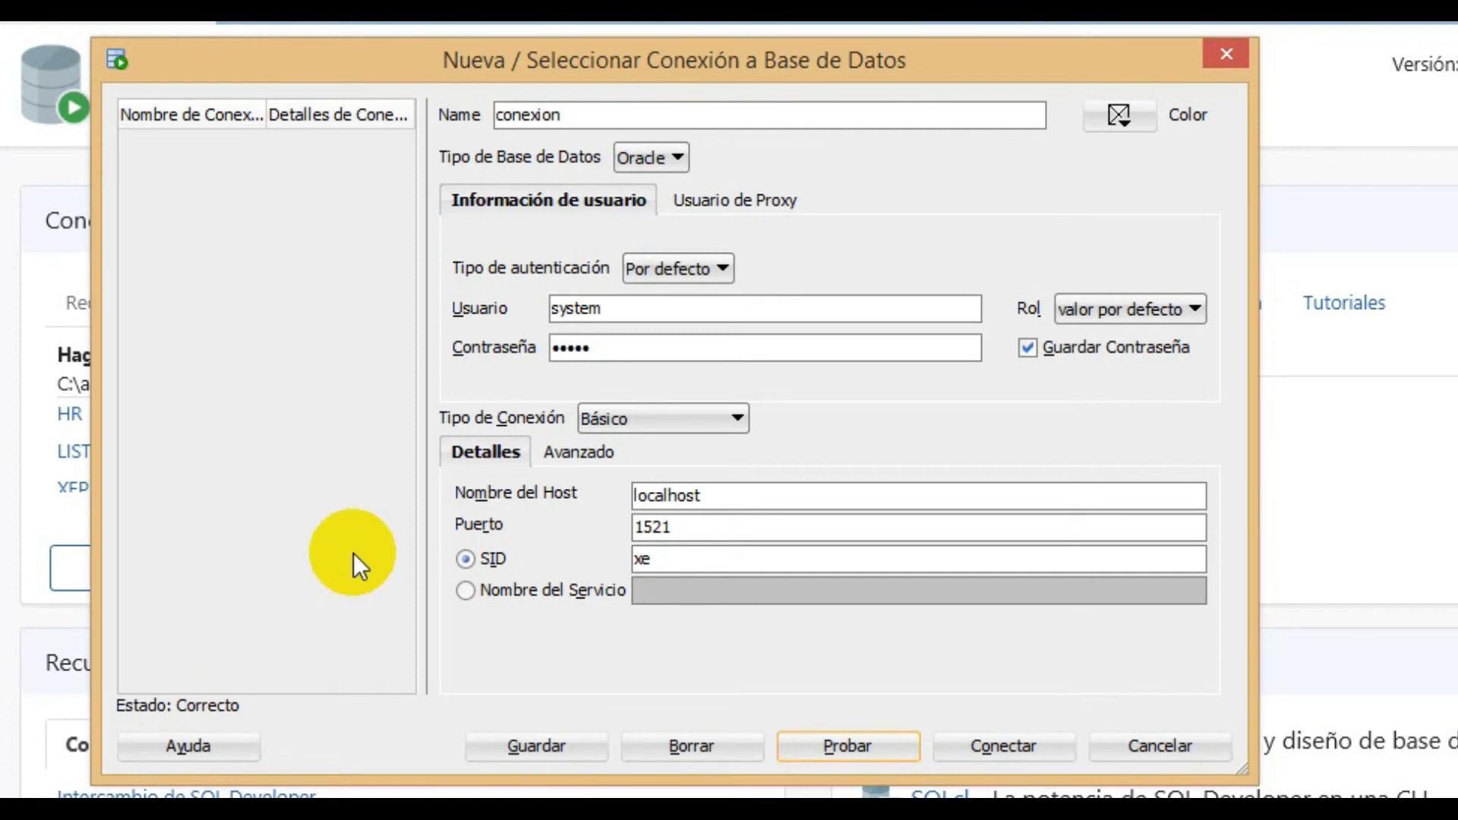
- Connect to the database through conexion, open its worksheet and expand its Tablas (Filtrado) list
left_click(955, 754)
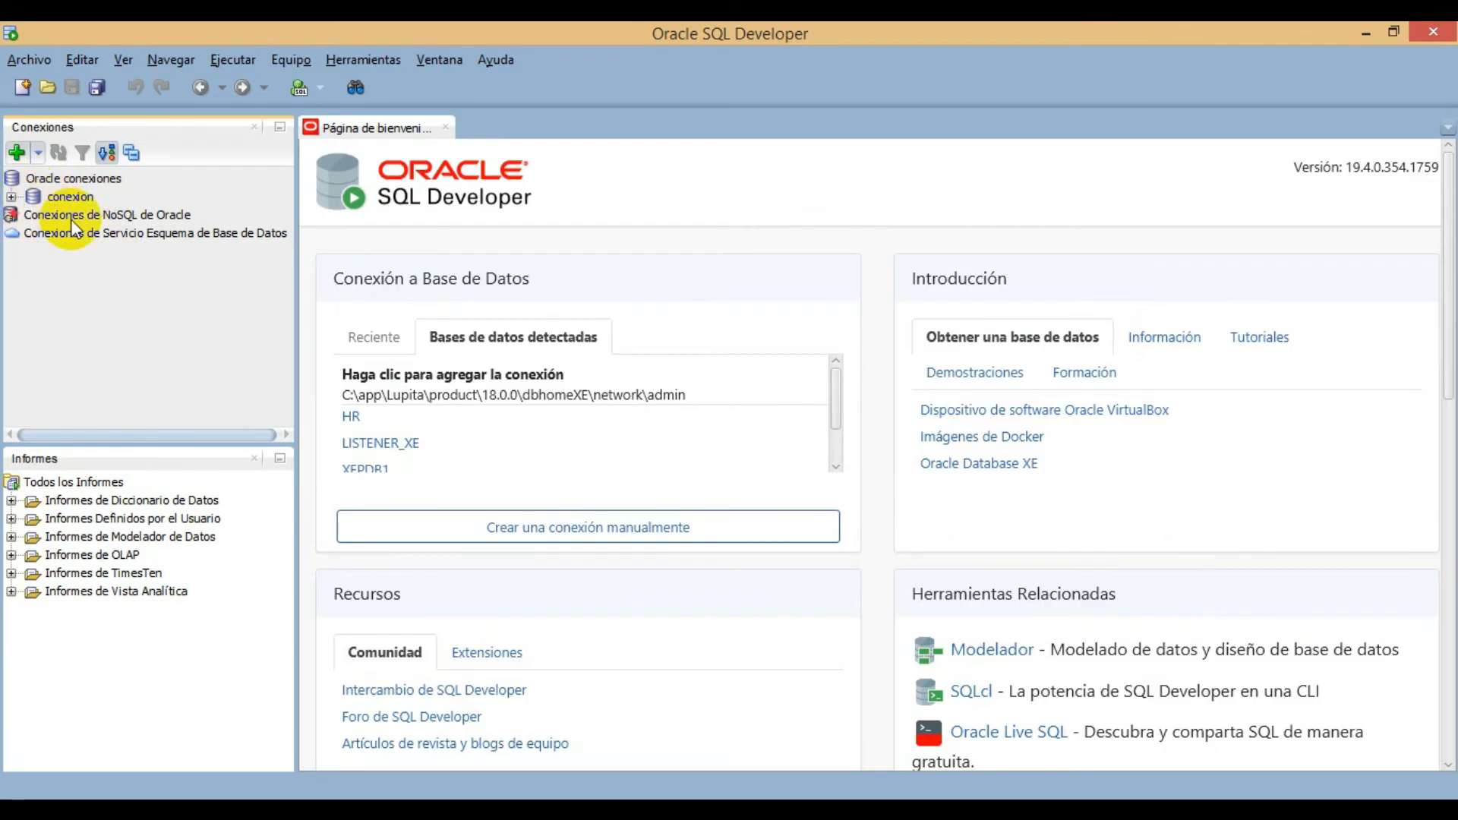
double_click(33, 196)
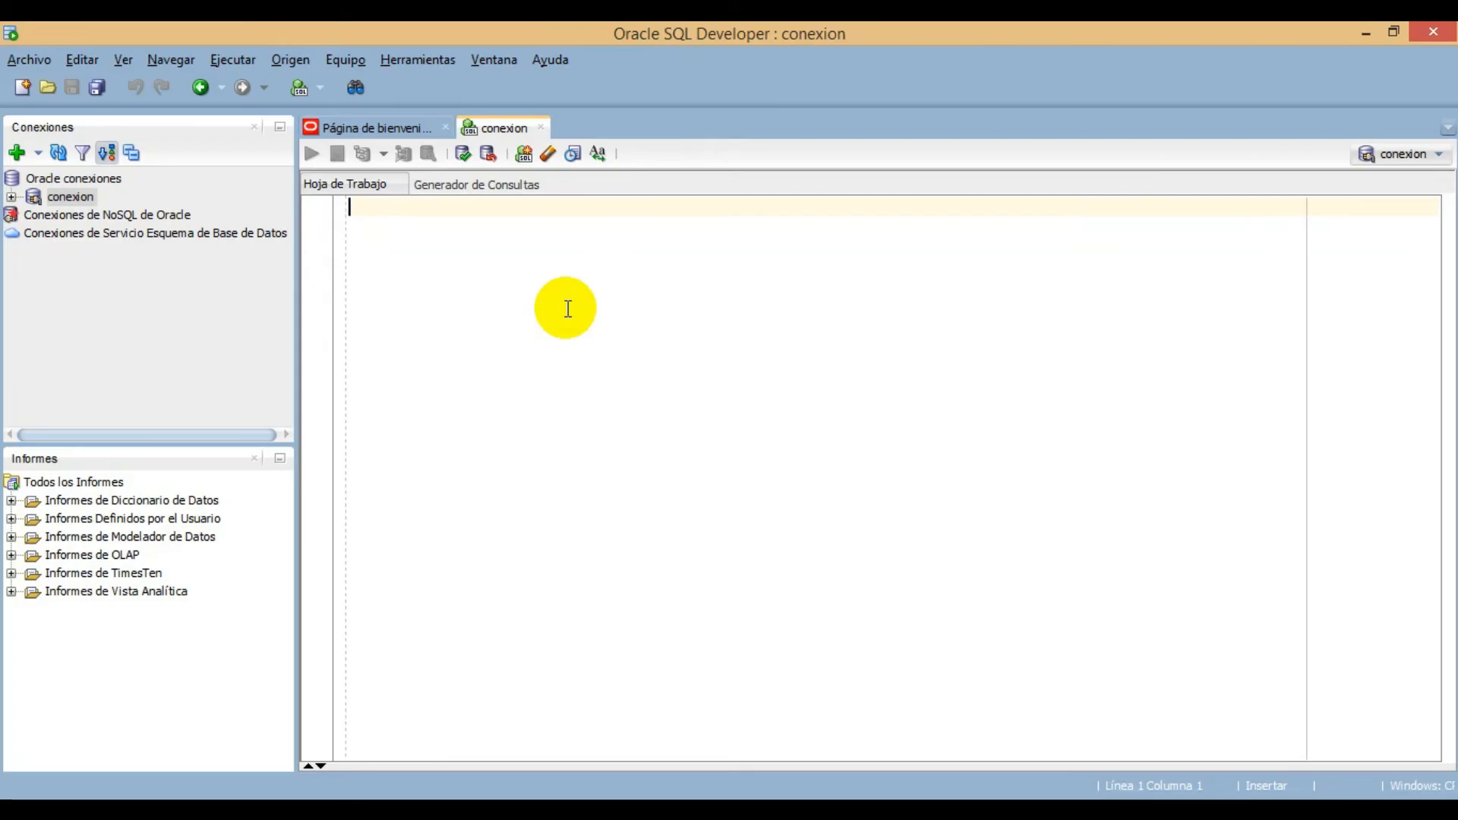
left_click(11, 196)
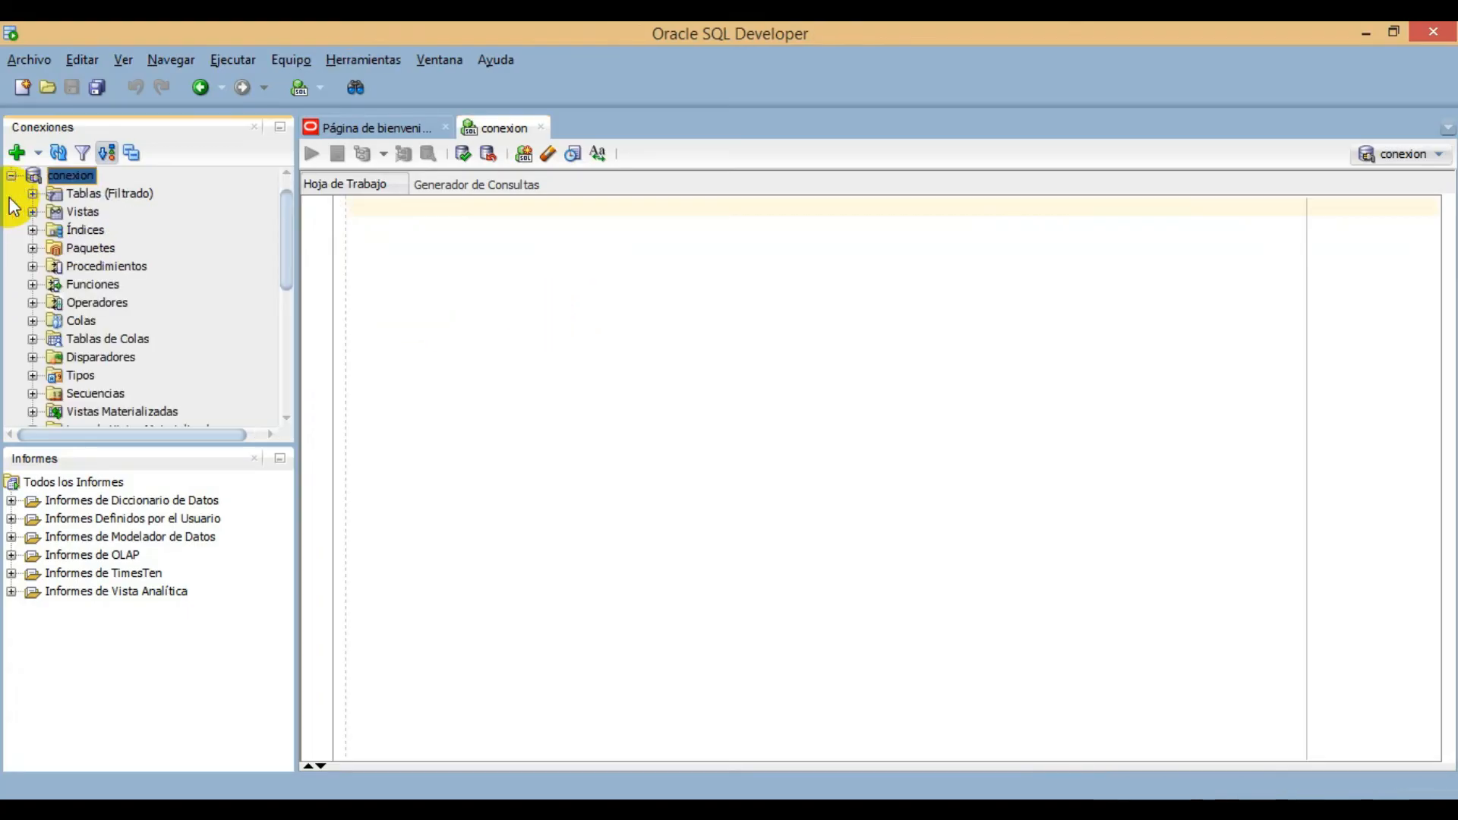
left_click(32, 194)
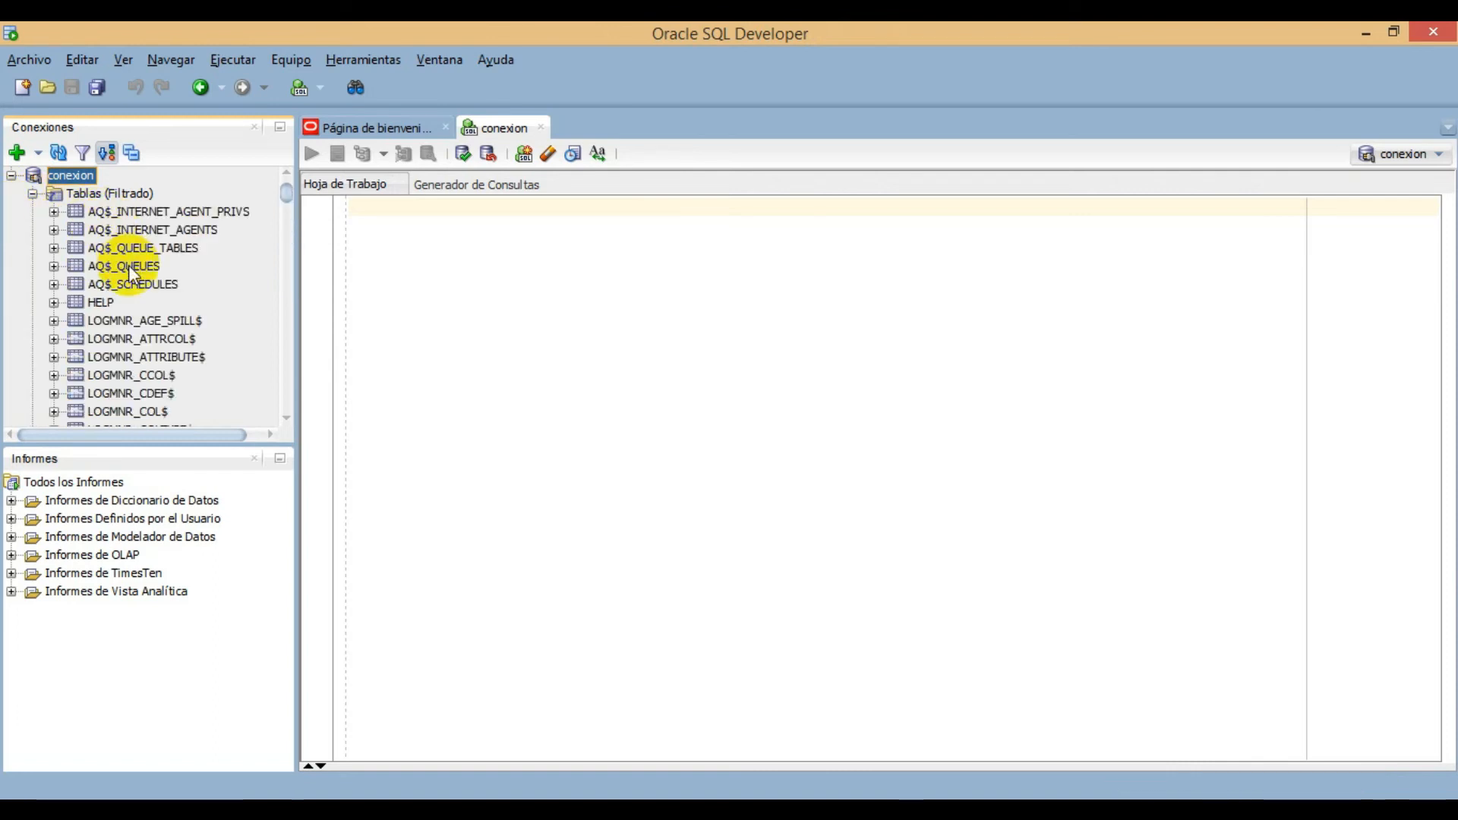
- Collapse the conexion tree and start a new database connection named conexion2
left_click(12, 175)
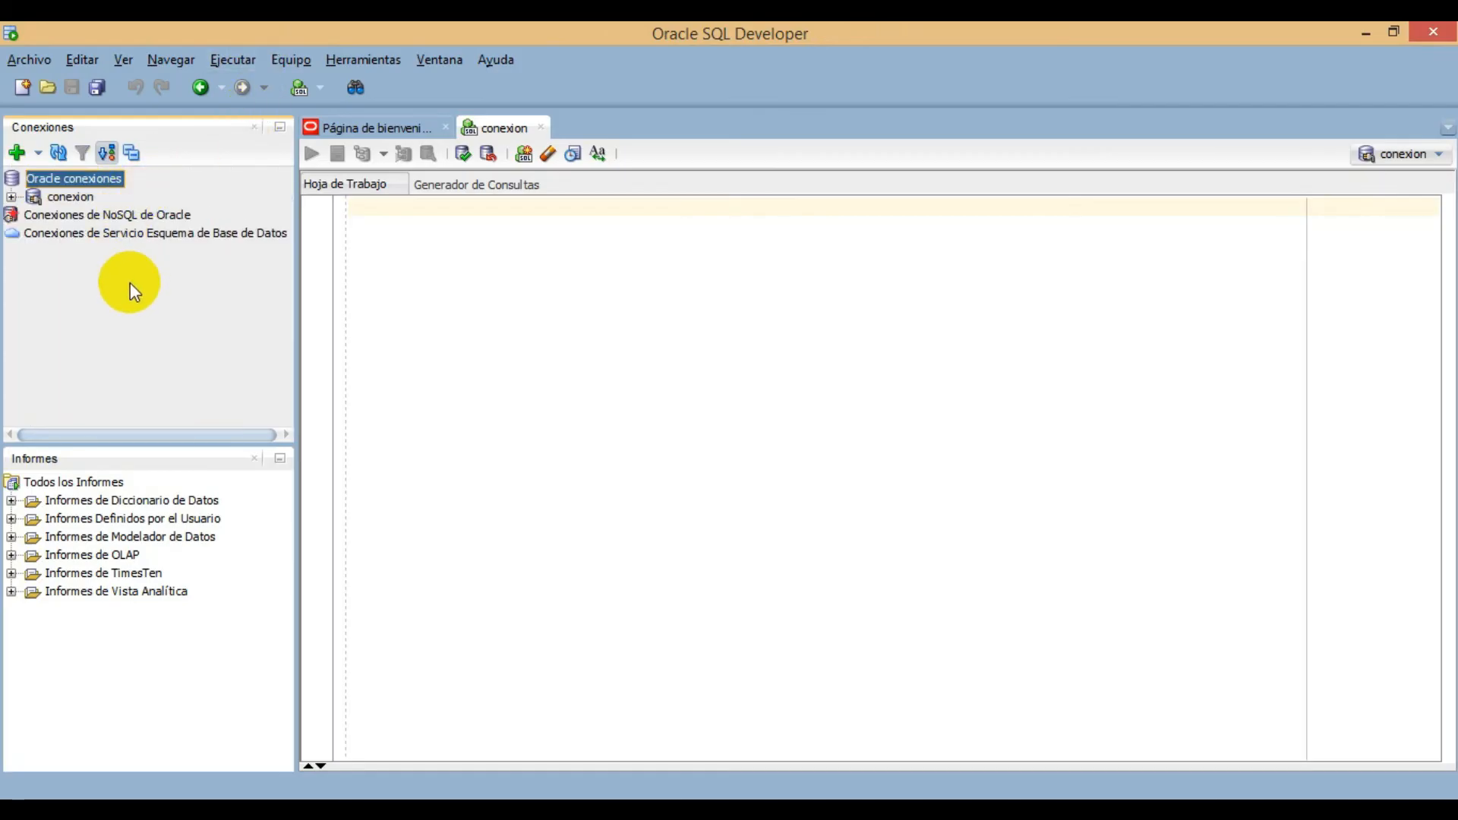
left_click(17, 152)
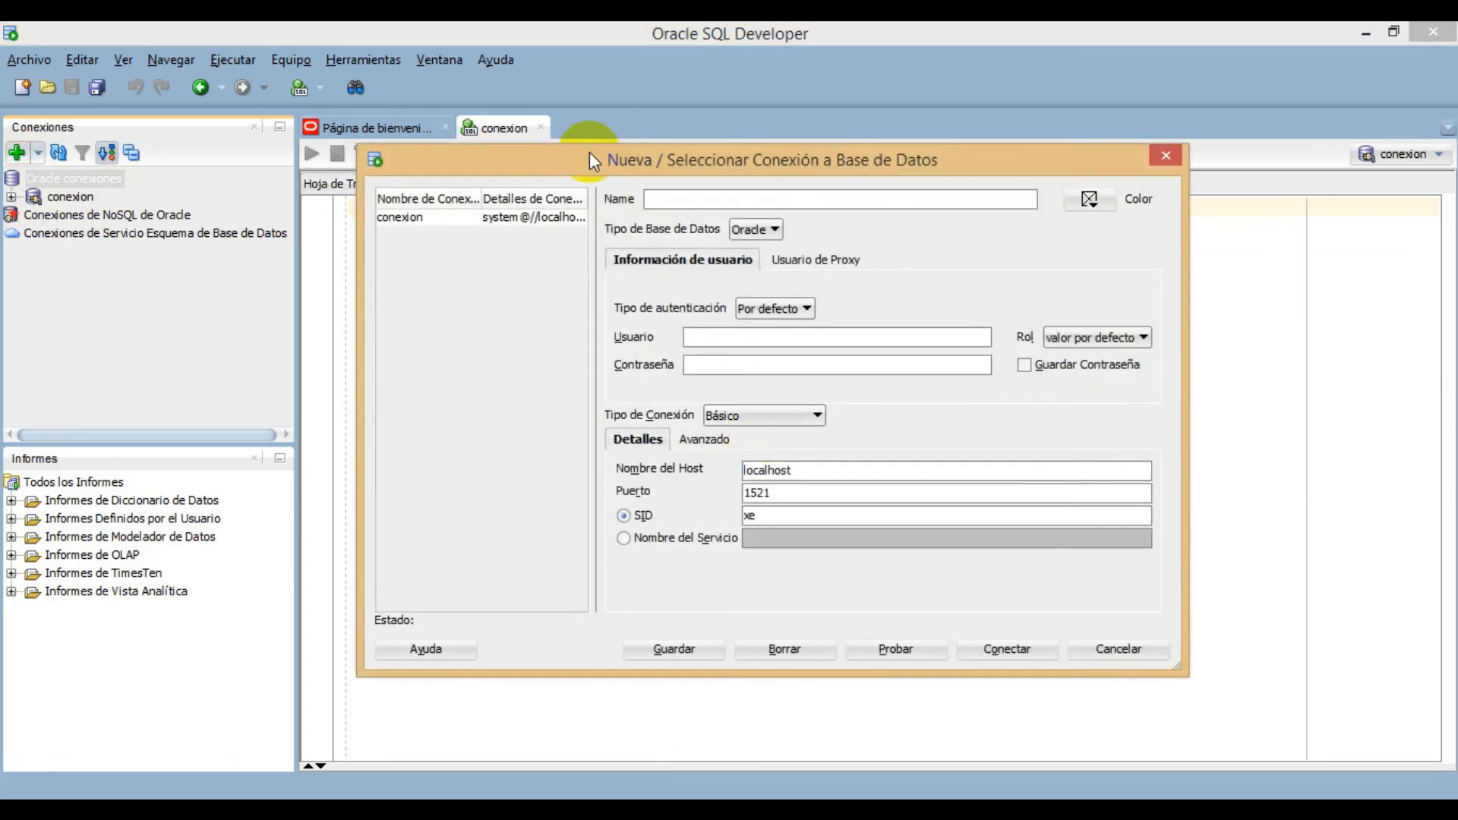
left_click_drag(590, 159, 500, 200)
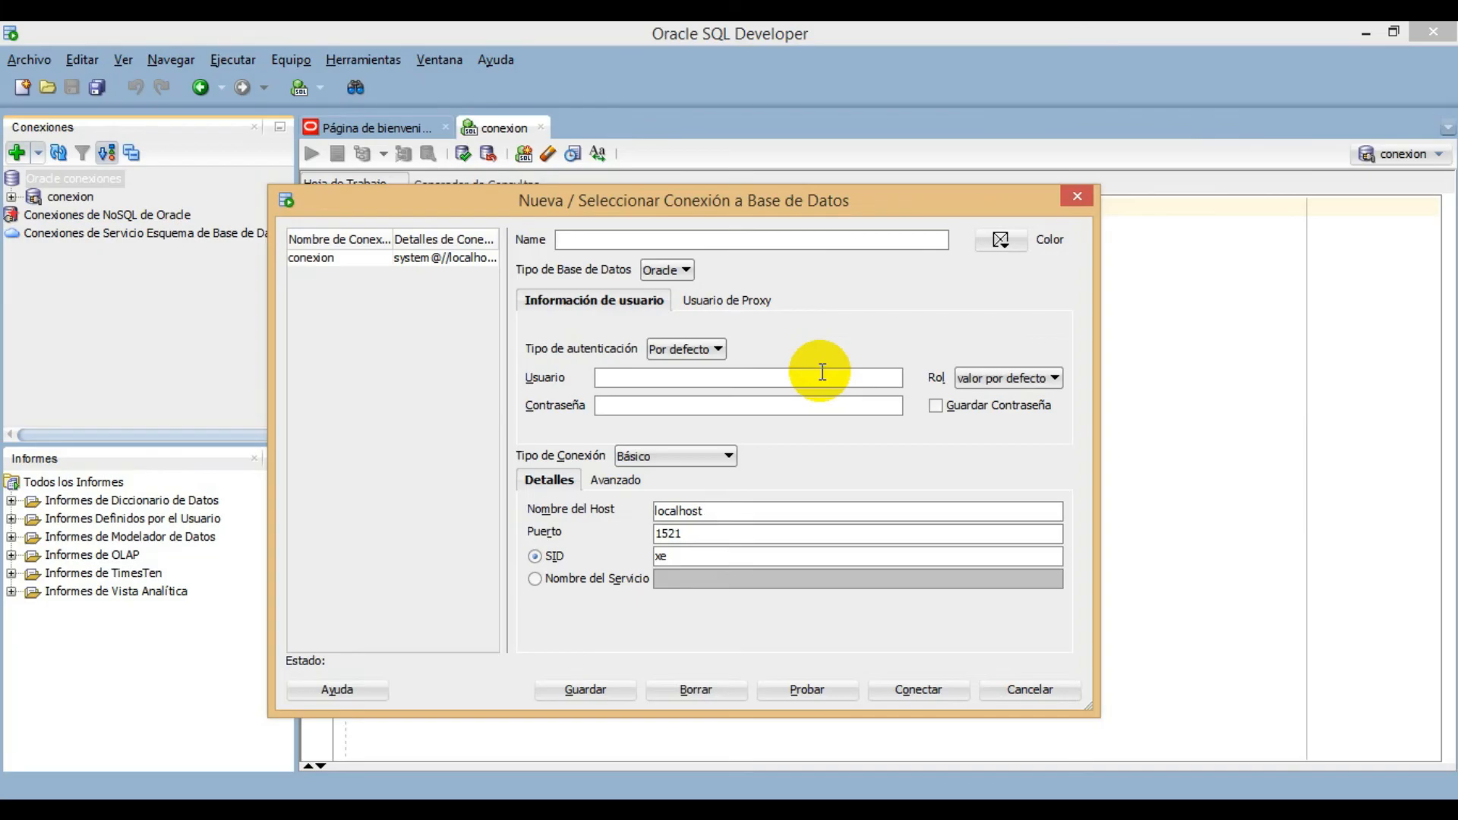
type("conxion2")
left_click(577, 243)
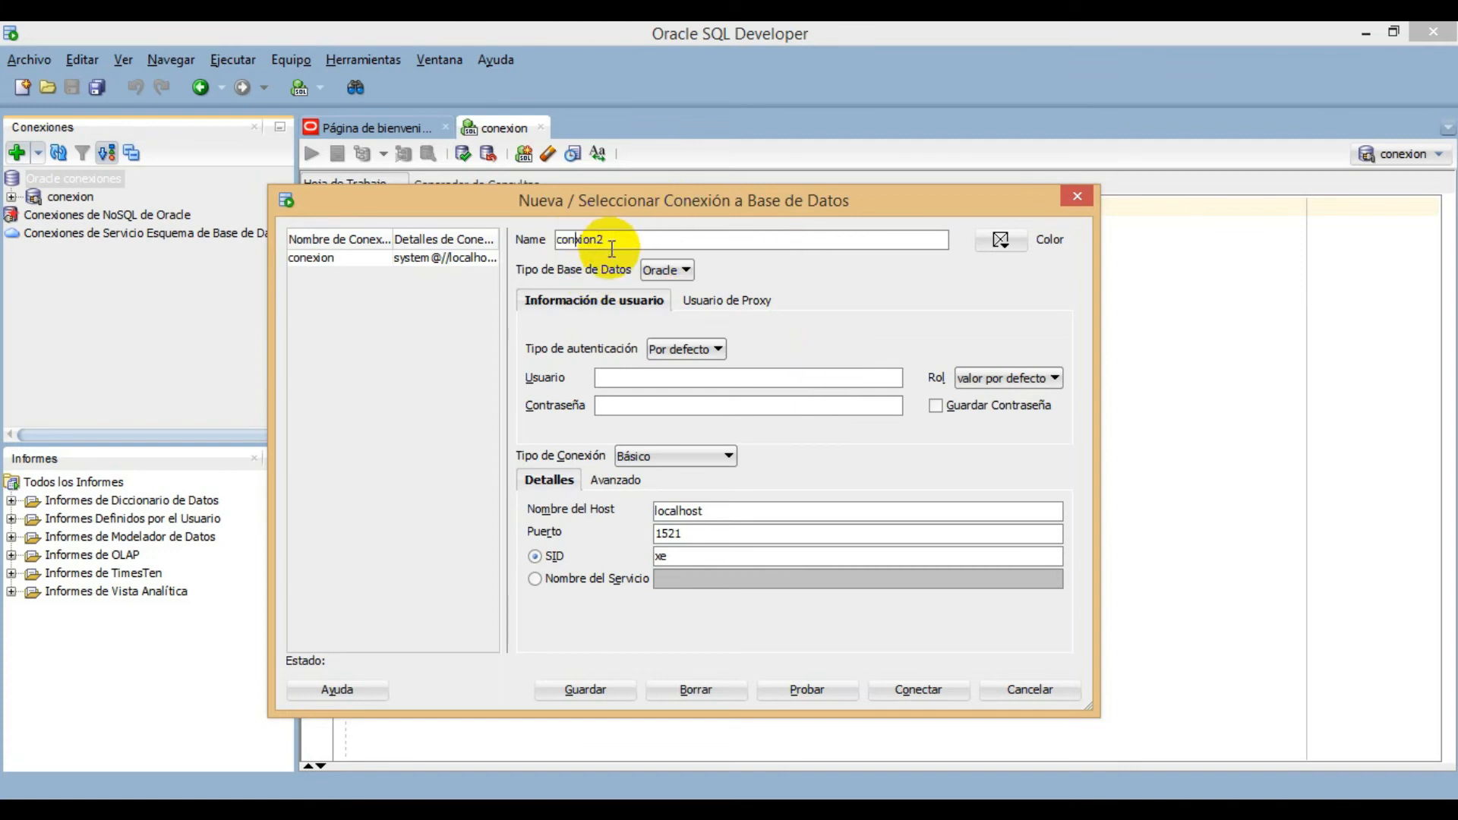
type("e")
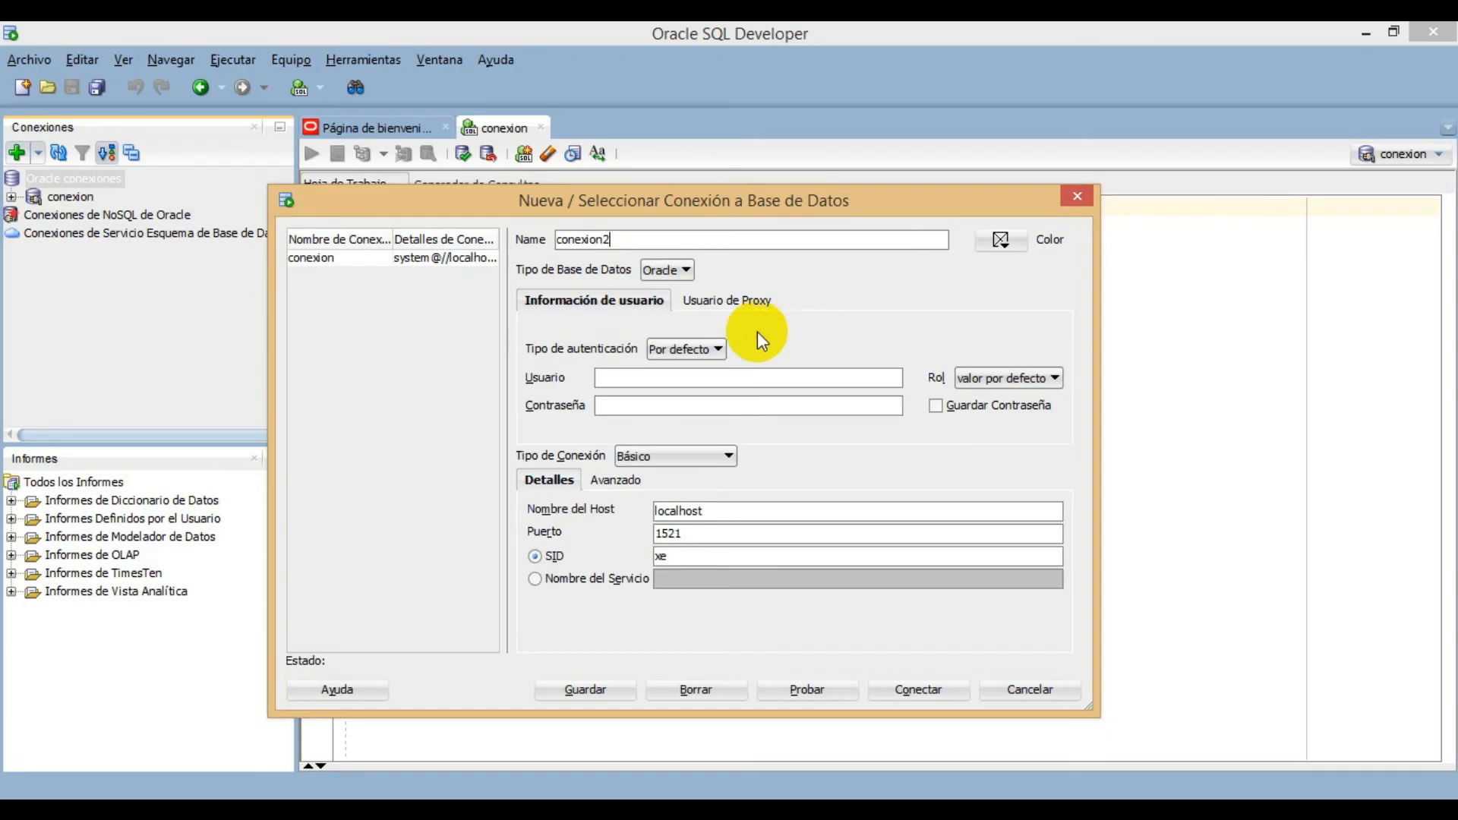
- Set conexion2's user to sys with the SYSDBA role, fill in the account password and enable saving it
left_click(665, 375)
type("sys")
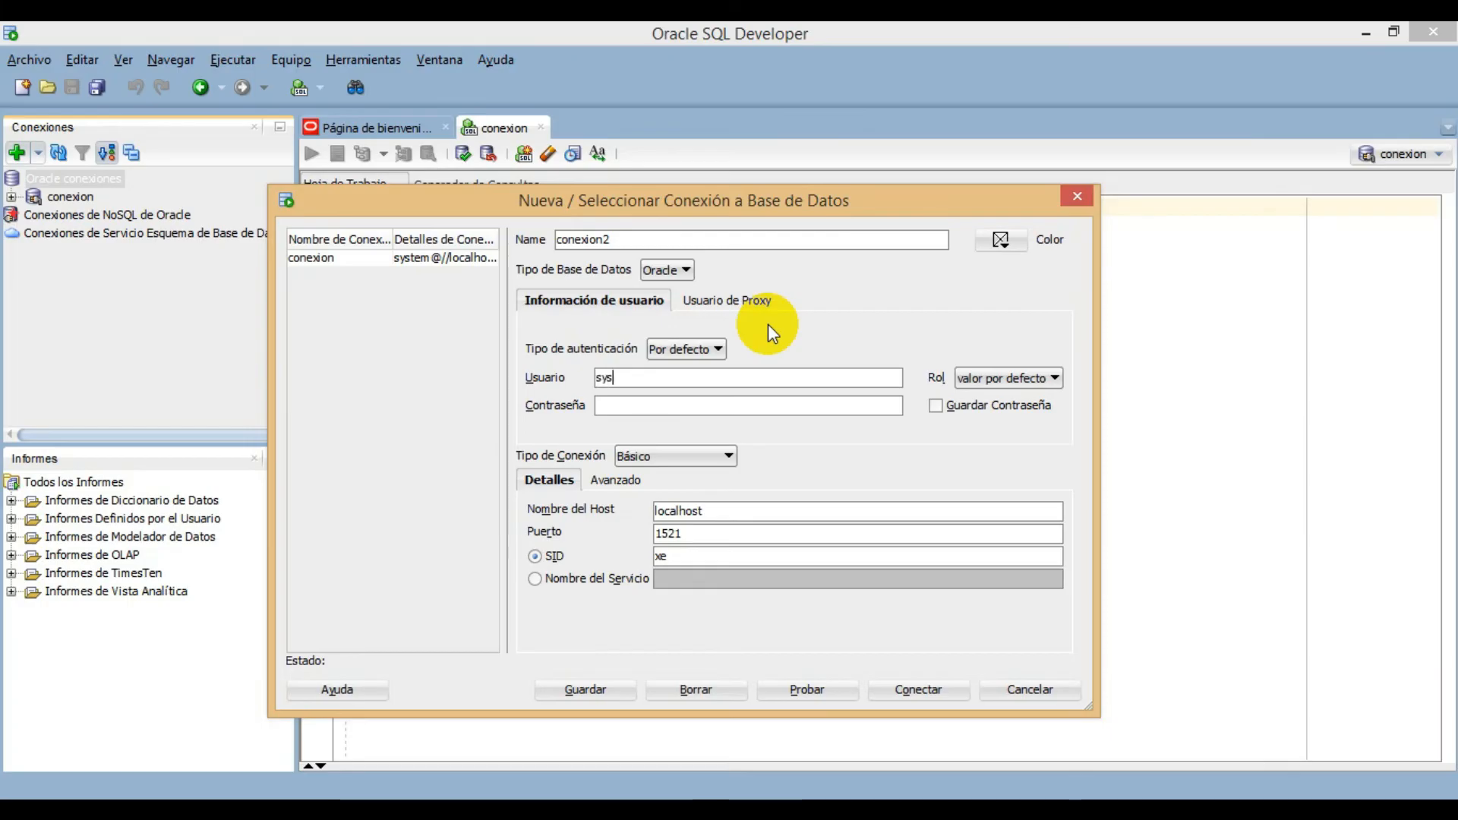
left_click(704, 414)
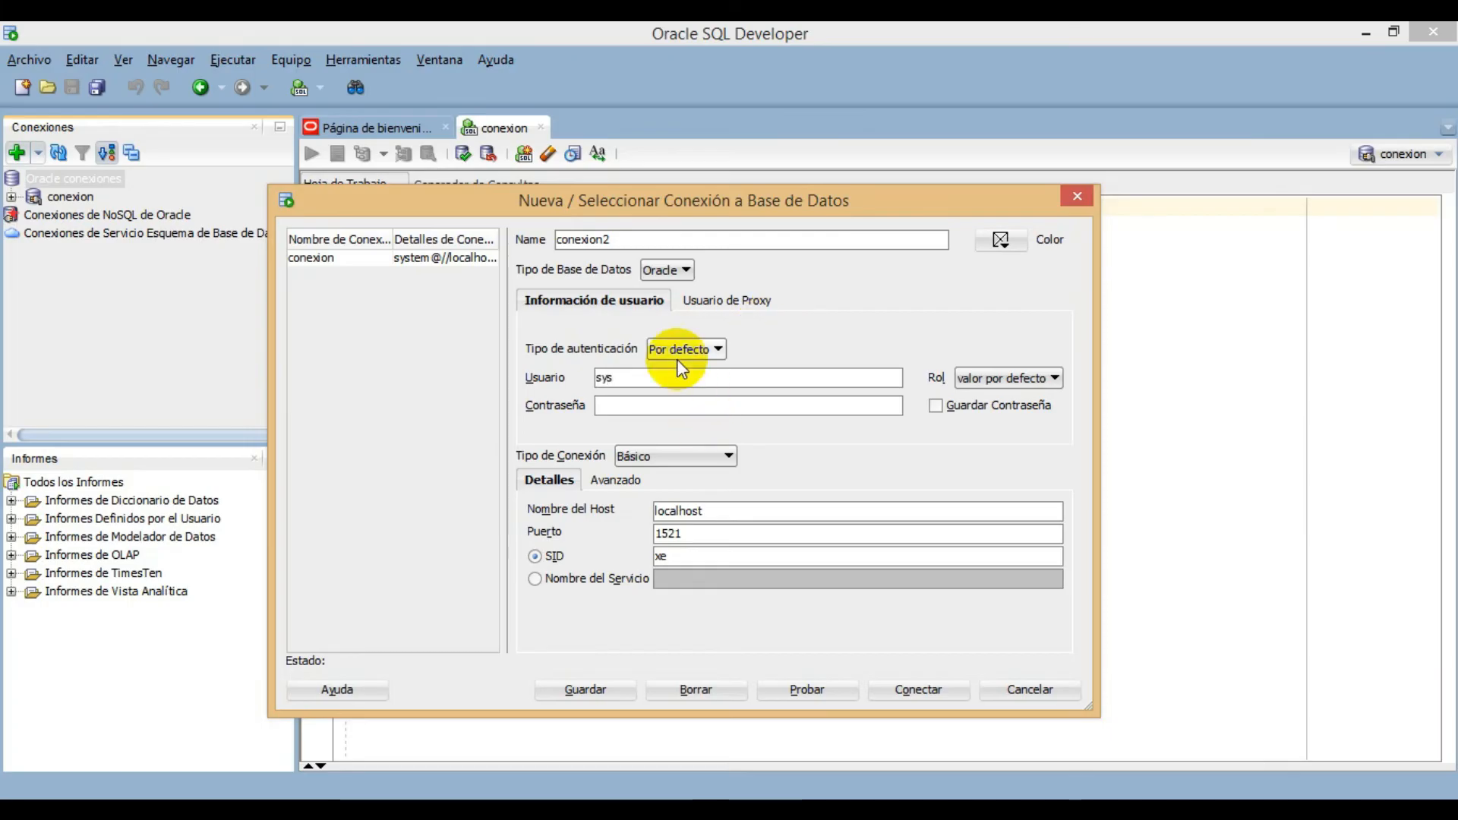
type("admin")
left_click(995, 379)
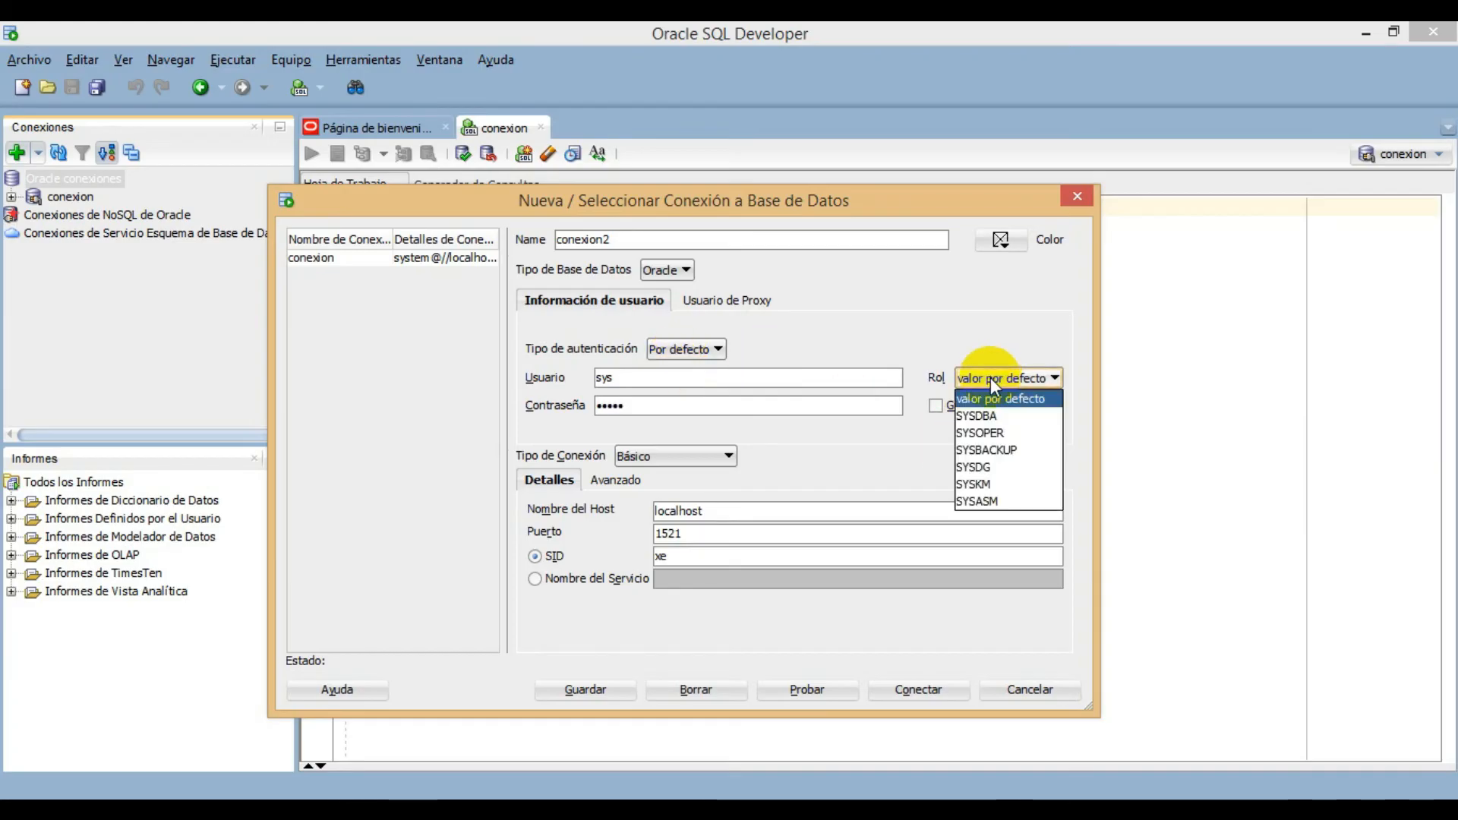
left_click(991, 418)
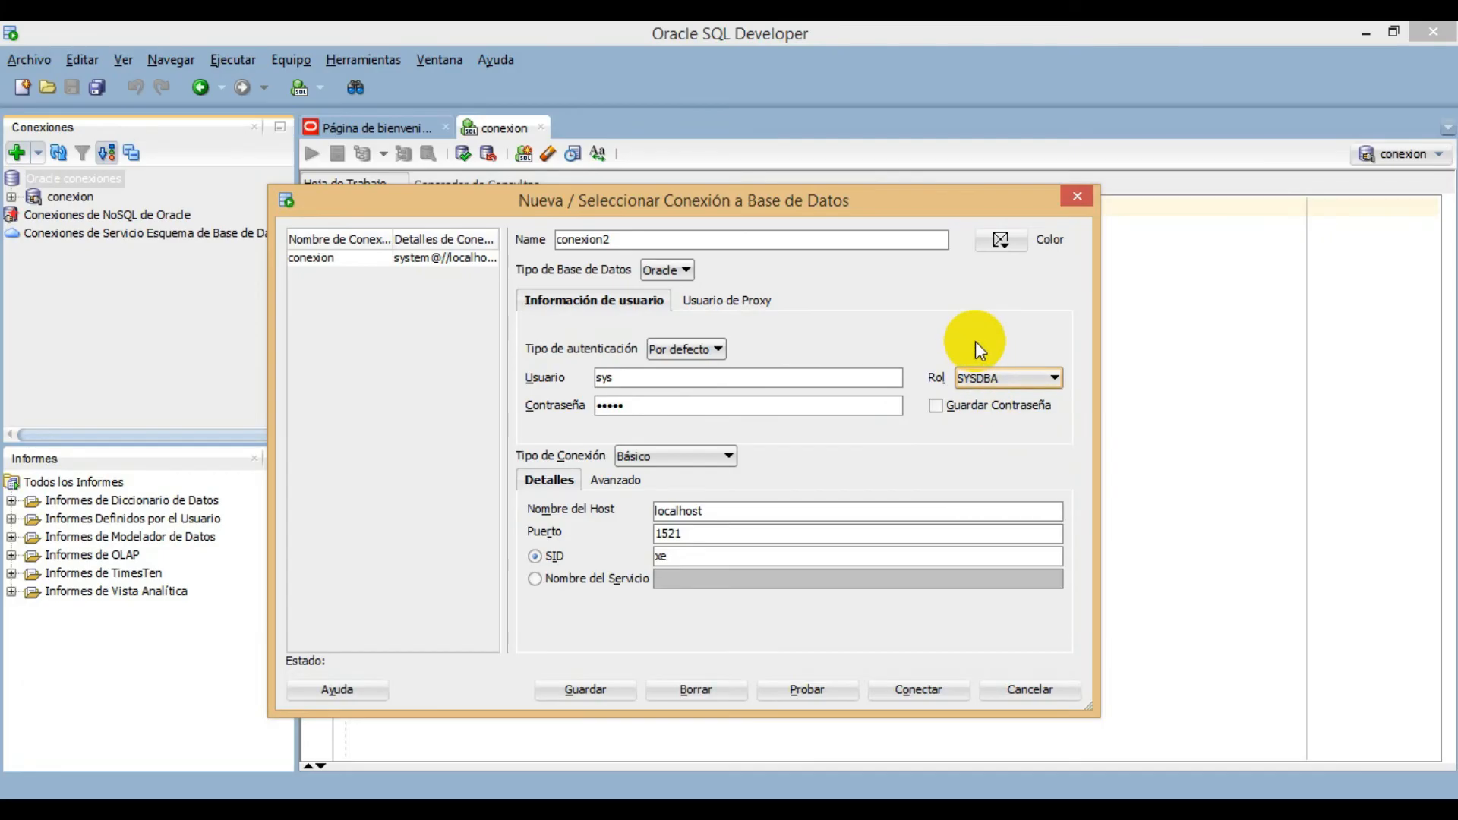
left_click(936, 406)
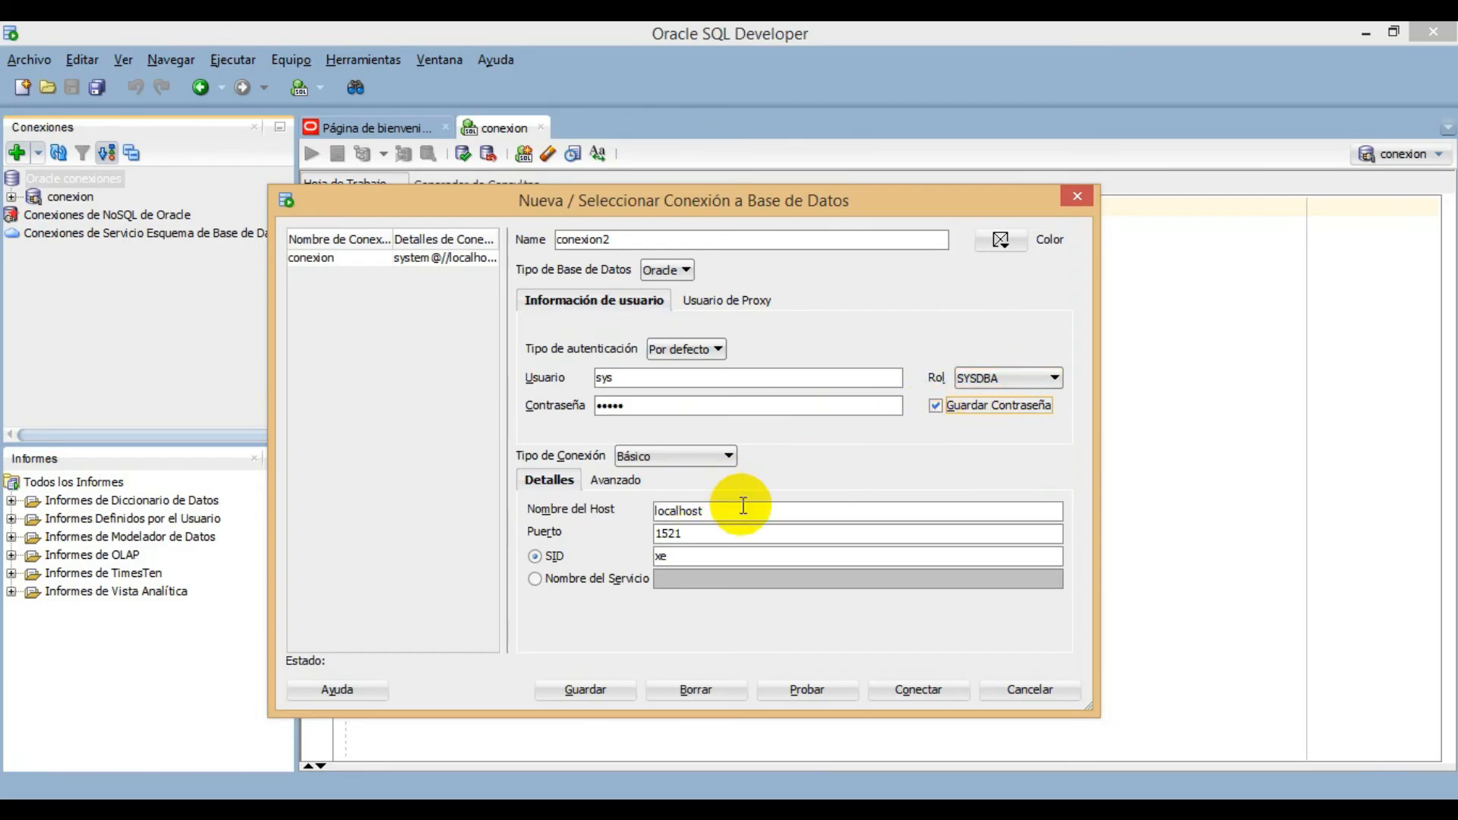
- Check conexion2's host name, port and SID, and test and open the connection
left_click_drag(775, 524, 694, 526)
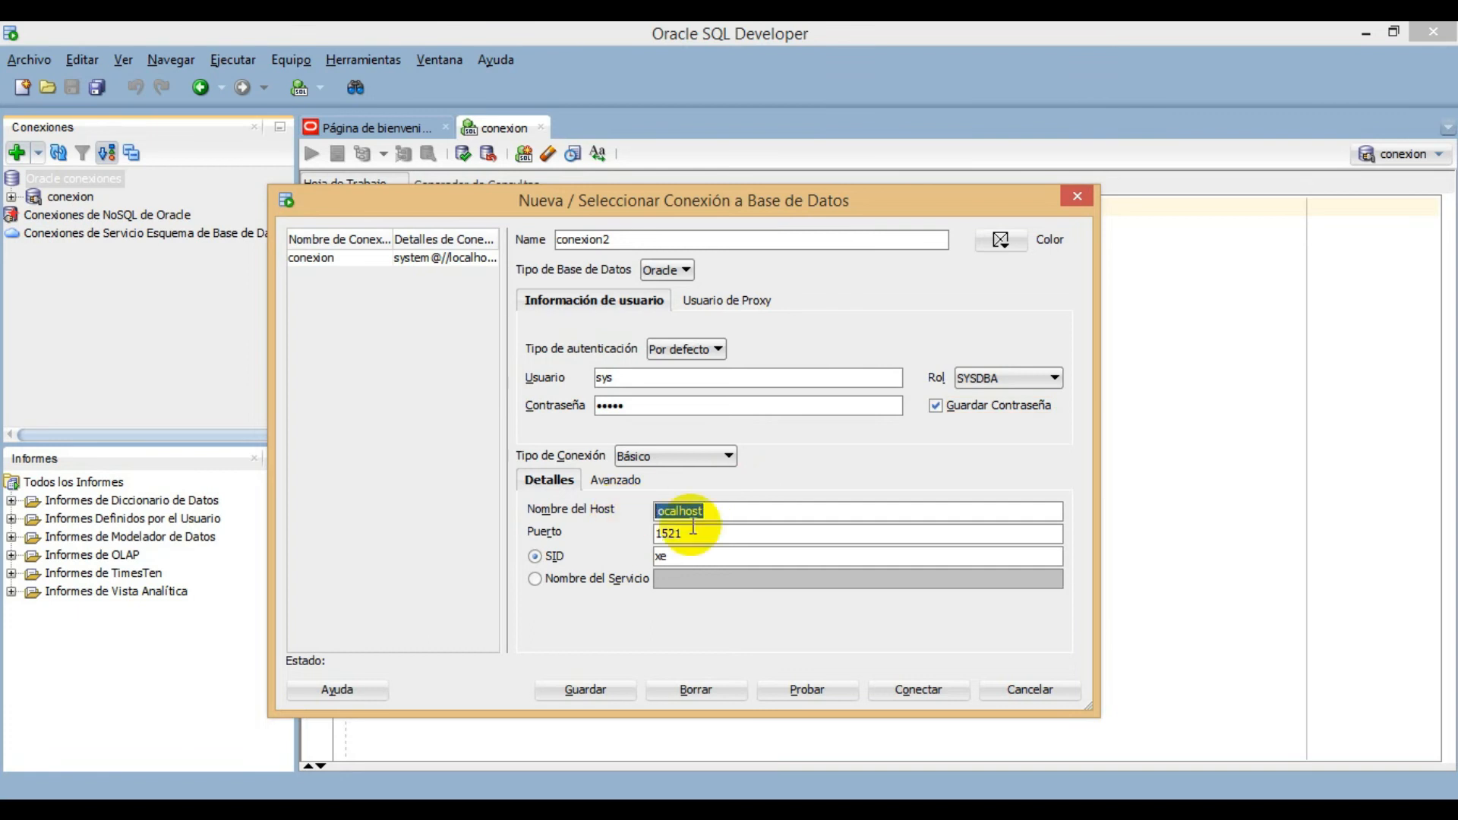
key("Tab")
key("Tab")
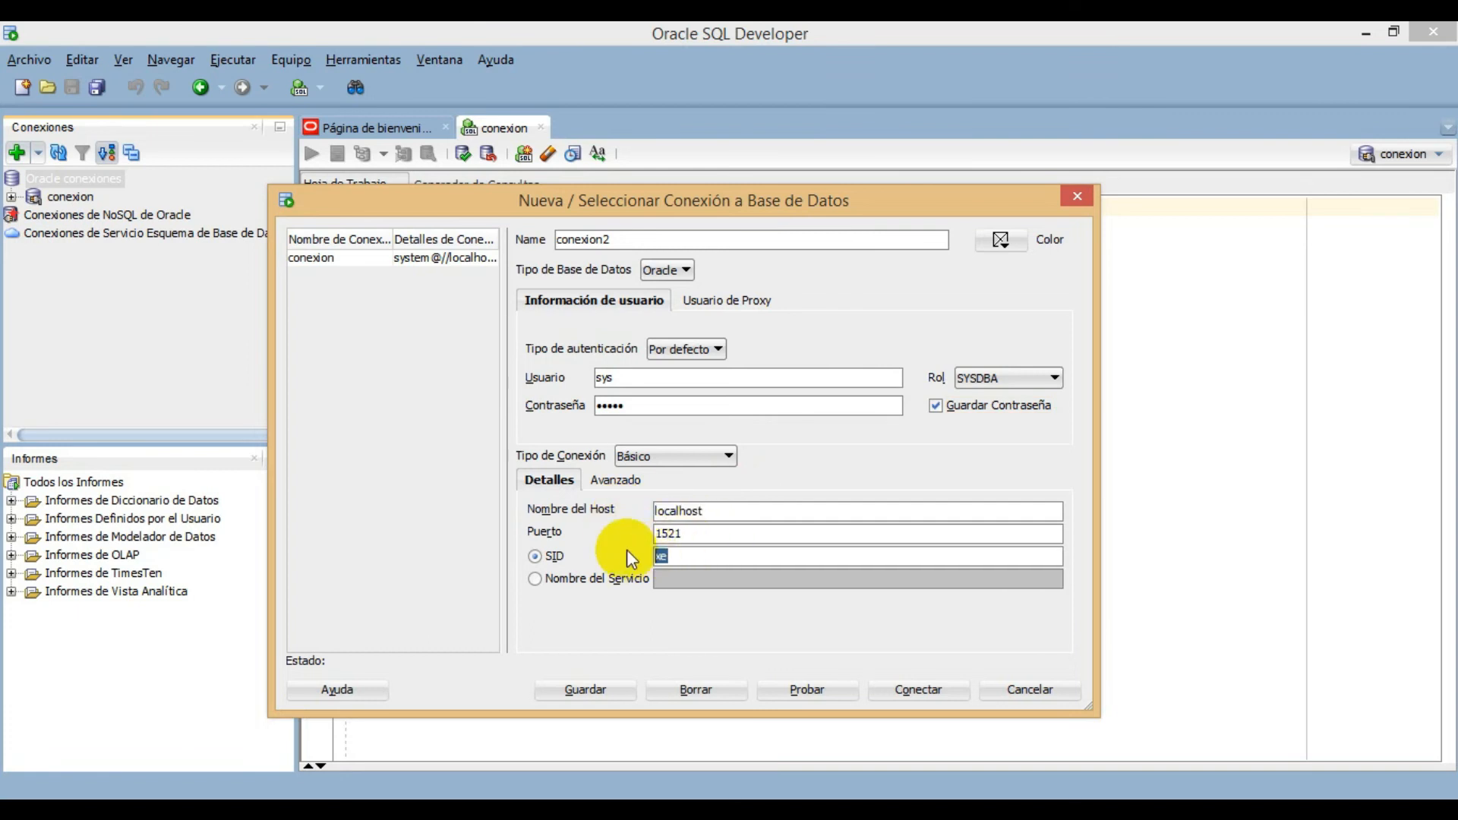
left_click(794, 689)
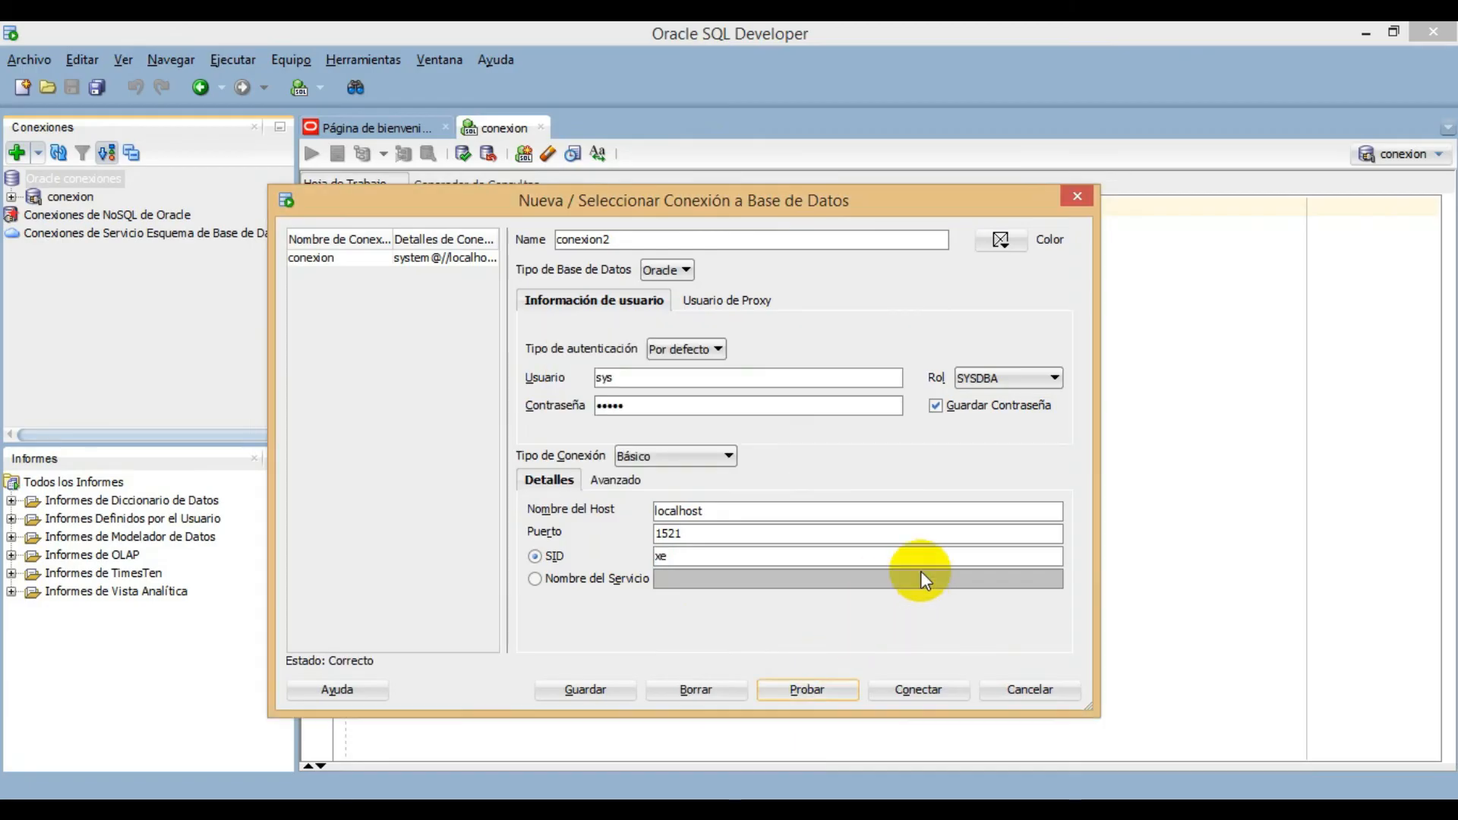
left_click(928, 687)
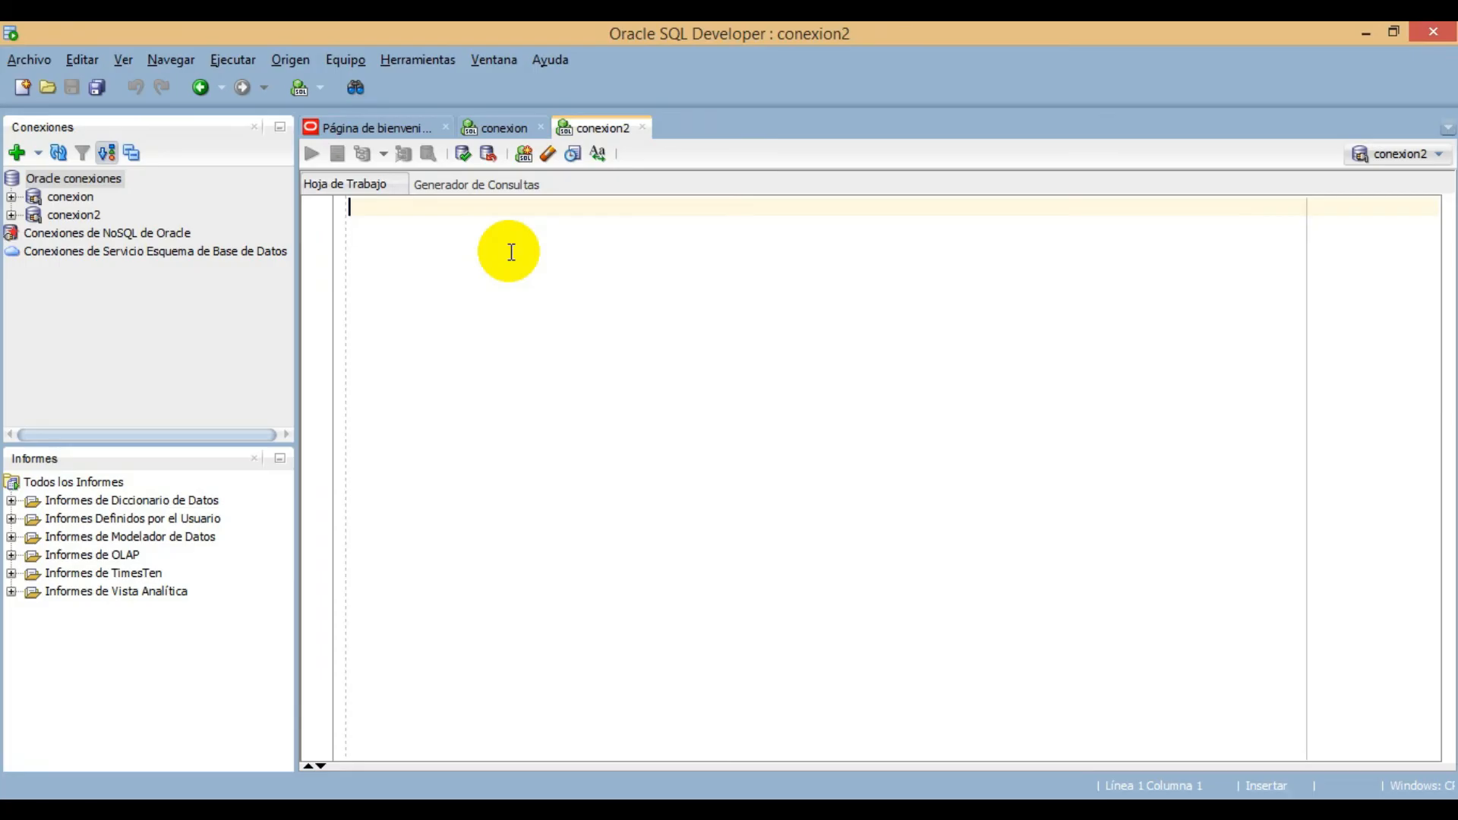
- Create a new connection named Usuario HR for the user HR, fill in the account password and enable saving it
left_click(16, 152)
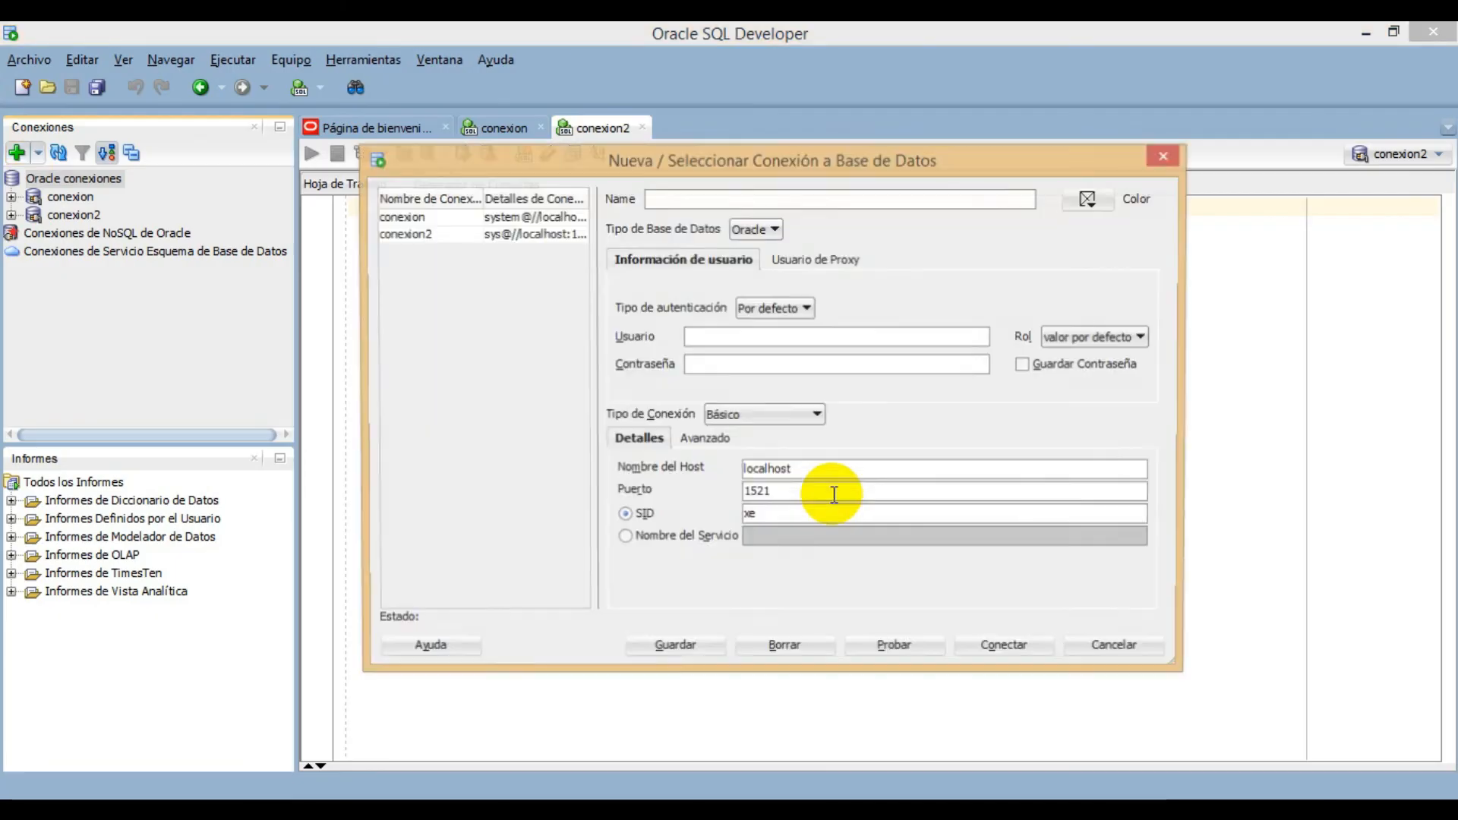
mouse_move(659, 164)
left_mouse_down()
mouse_move(618, 183)
mouse_move(596, 173)
mouse_move(654, 181)
left_mouse_up()
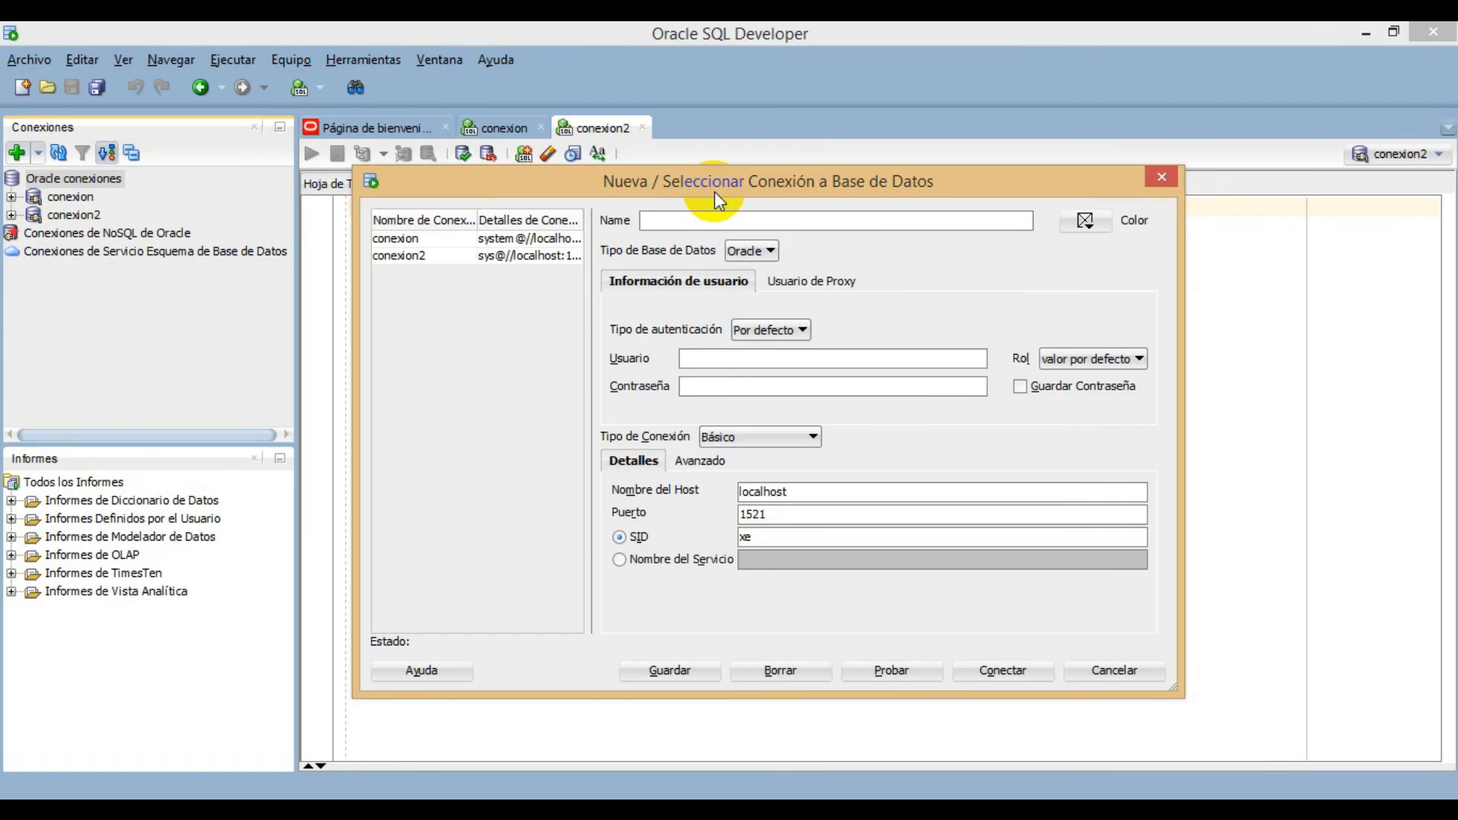
type("Usuario HR")
left_click(733, 359)
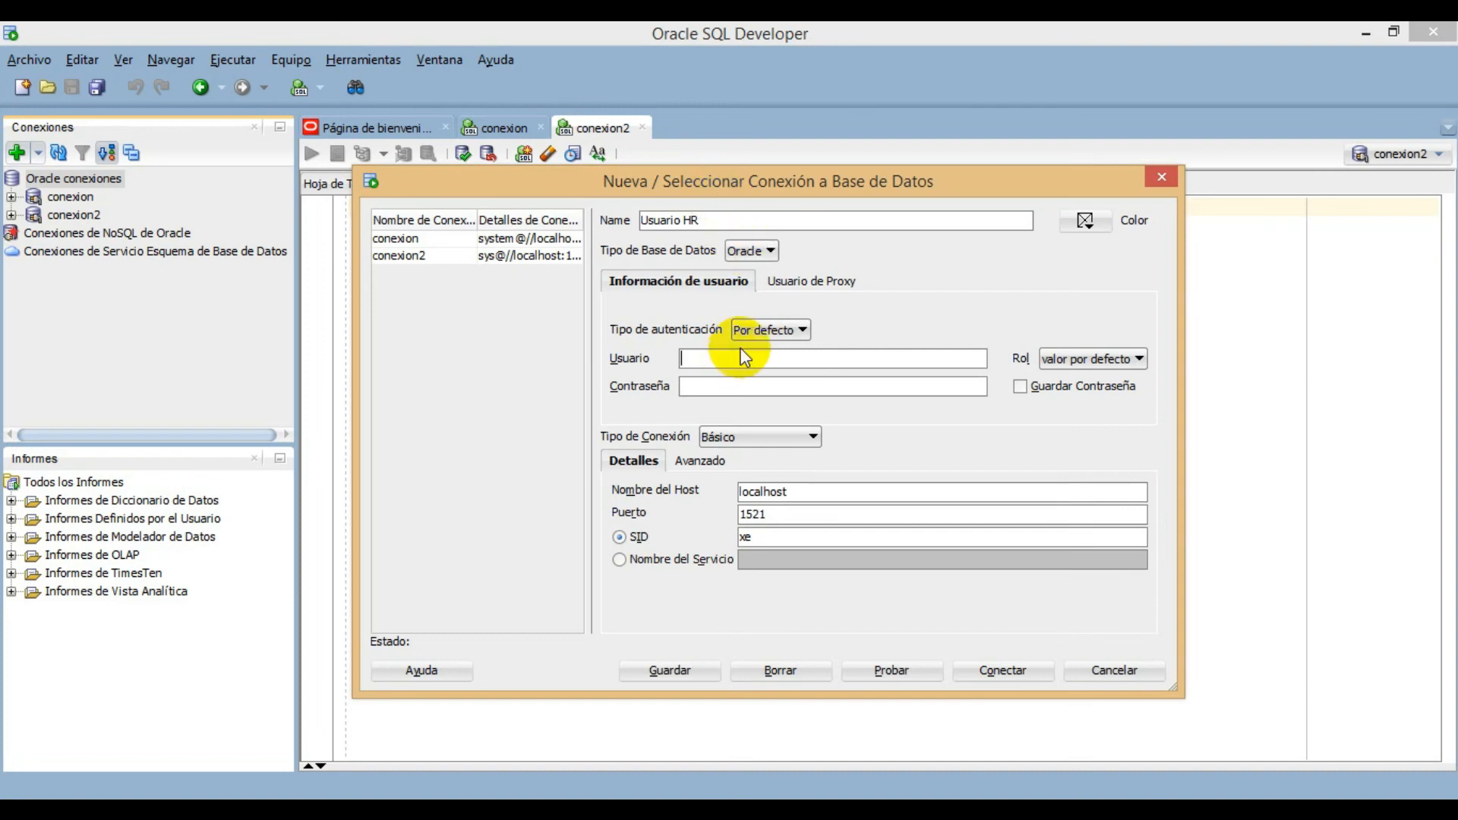
type("HR")
left_click(748, 389)
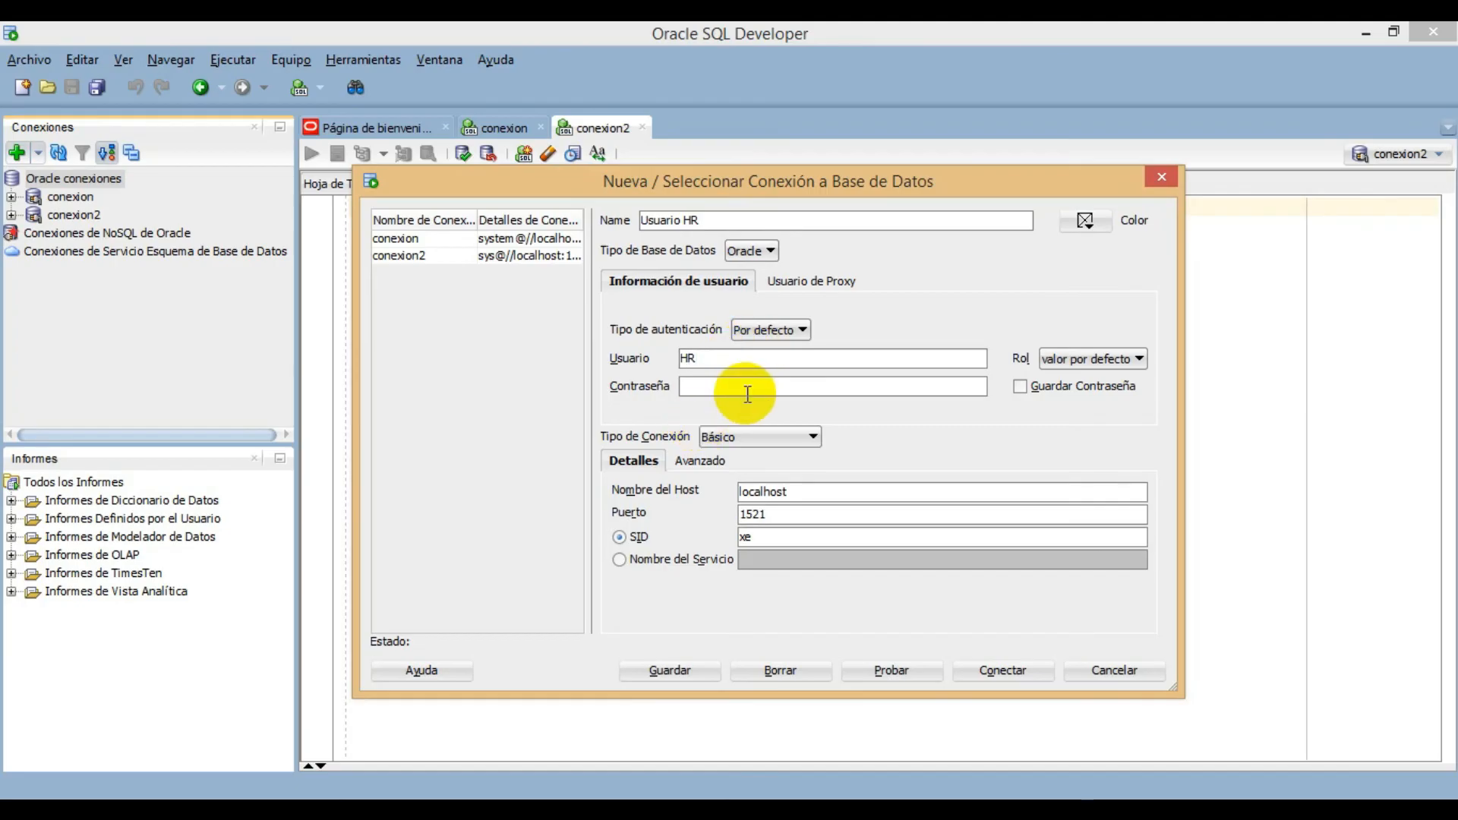
type("hr")
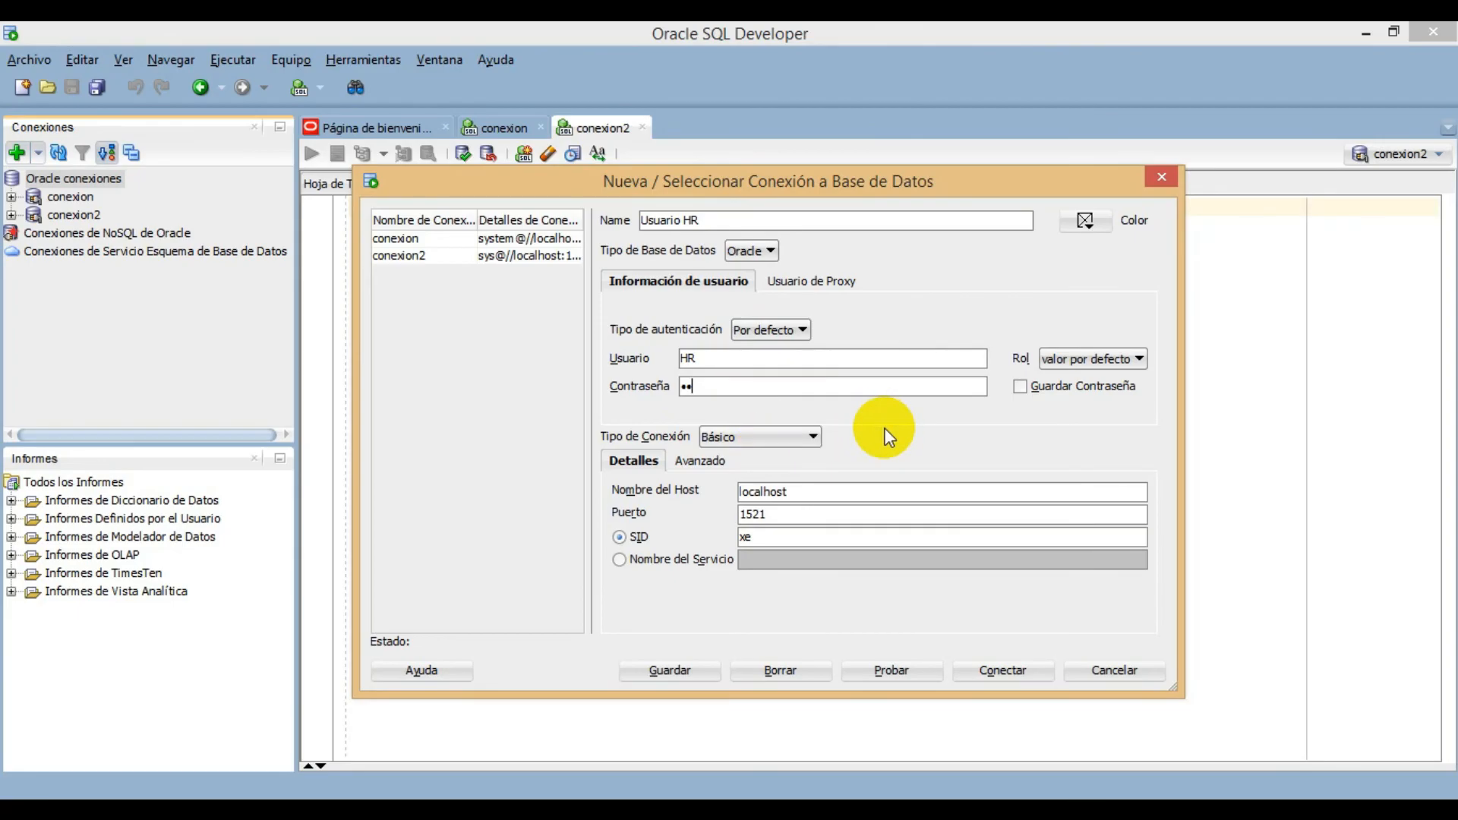
left_click(1019, 389)
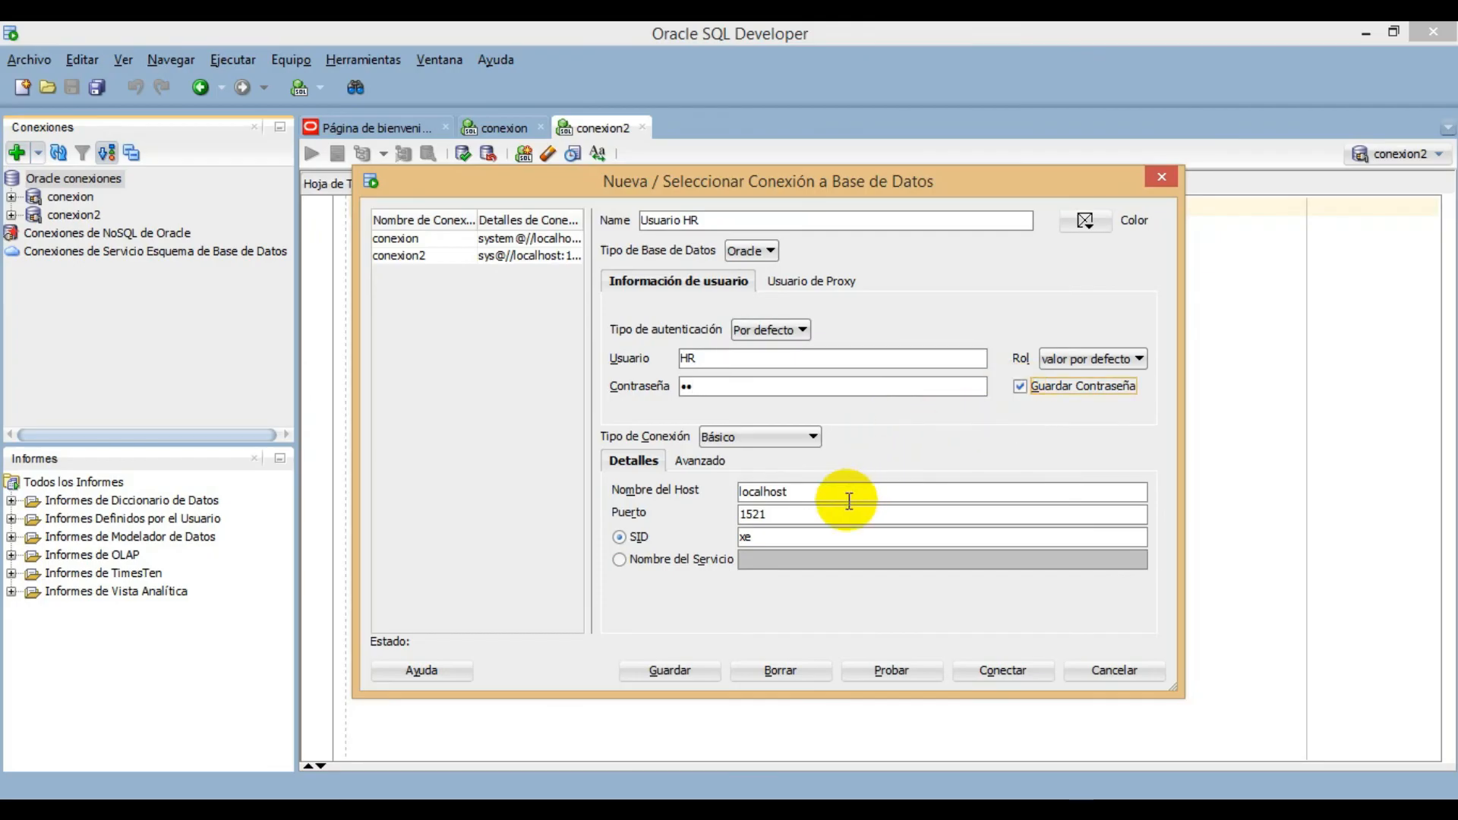
- Identify Usuario HR's database by the service name xepdb1 instead of the SID, and test and open the connection
left_click_drag(768, 488, 716, 486)
left_click(794, 491)
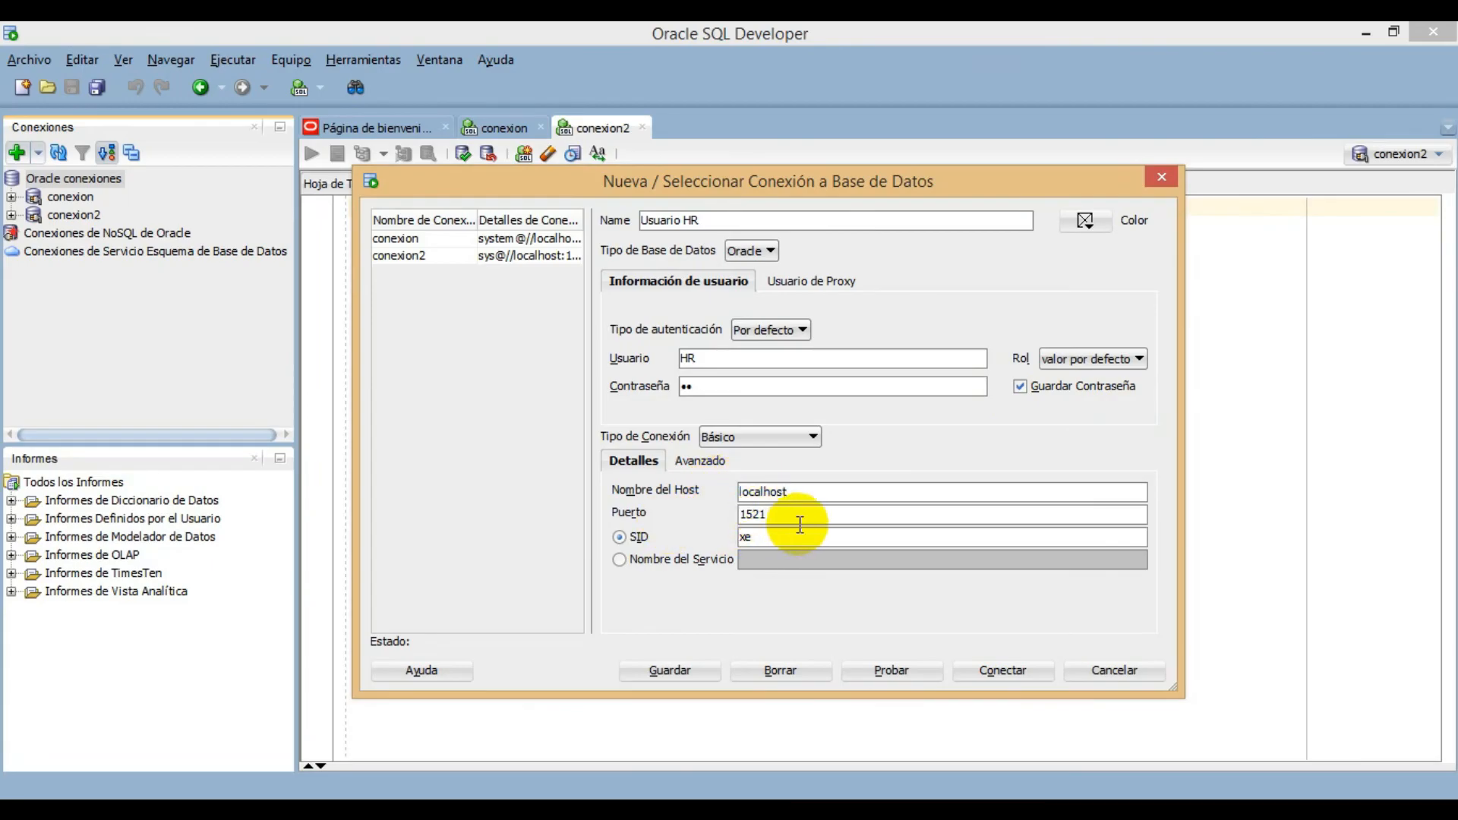
left_click_drag(755, 514, 718, 514)
left_click(762, 543)
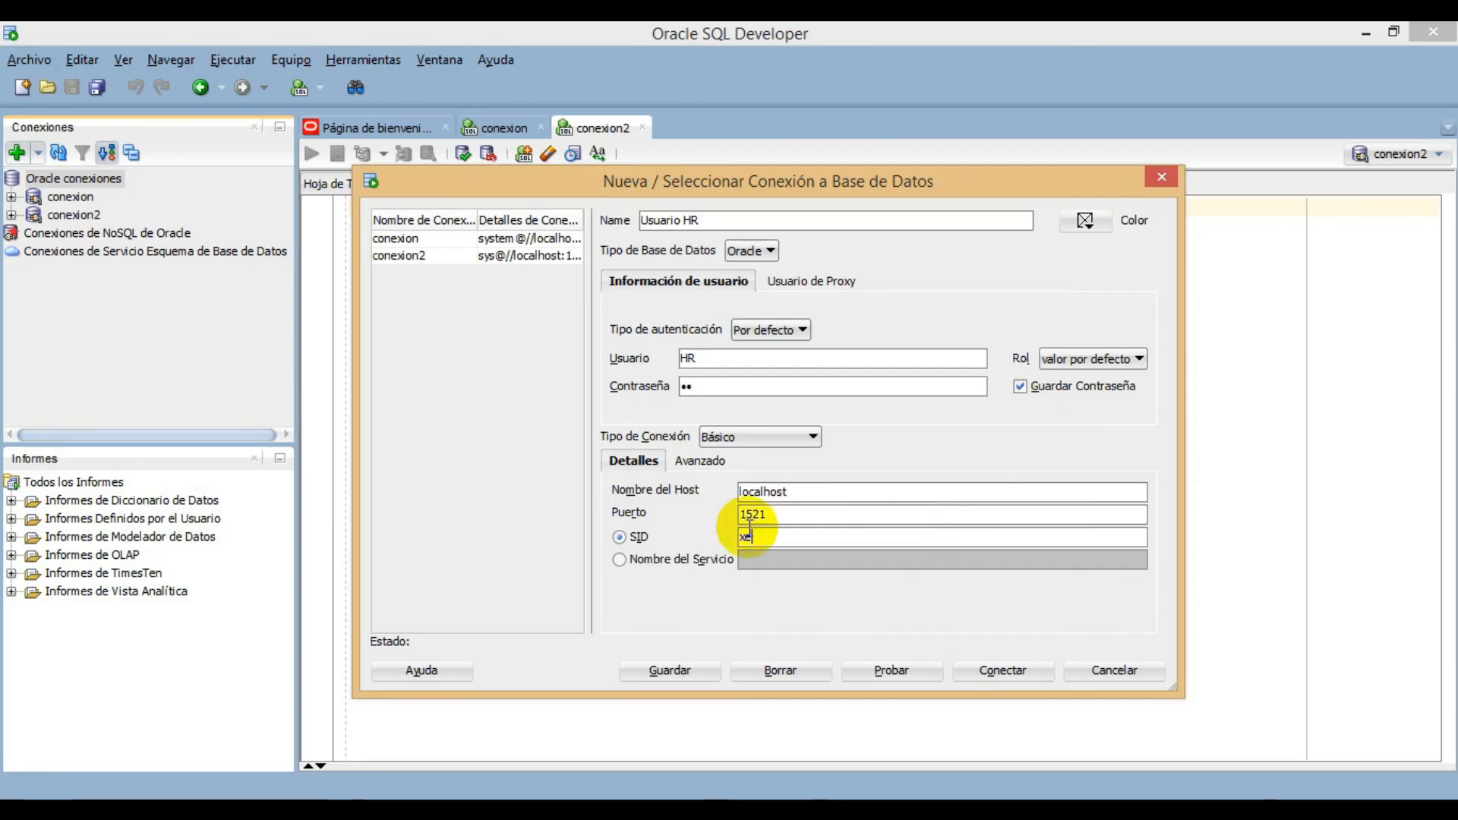
left_click(679, 563)
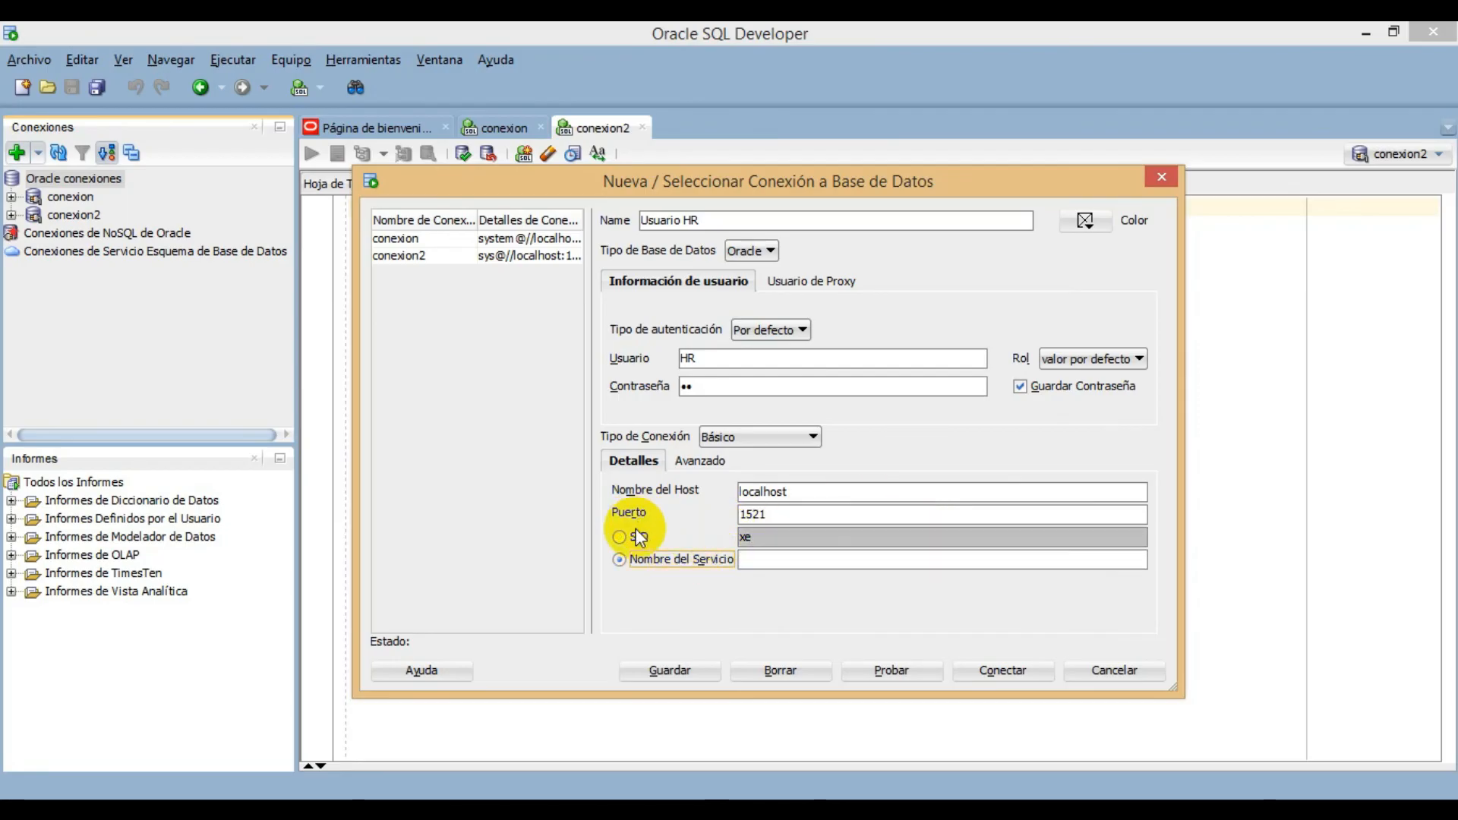
left_click(818, 564)
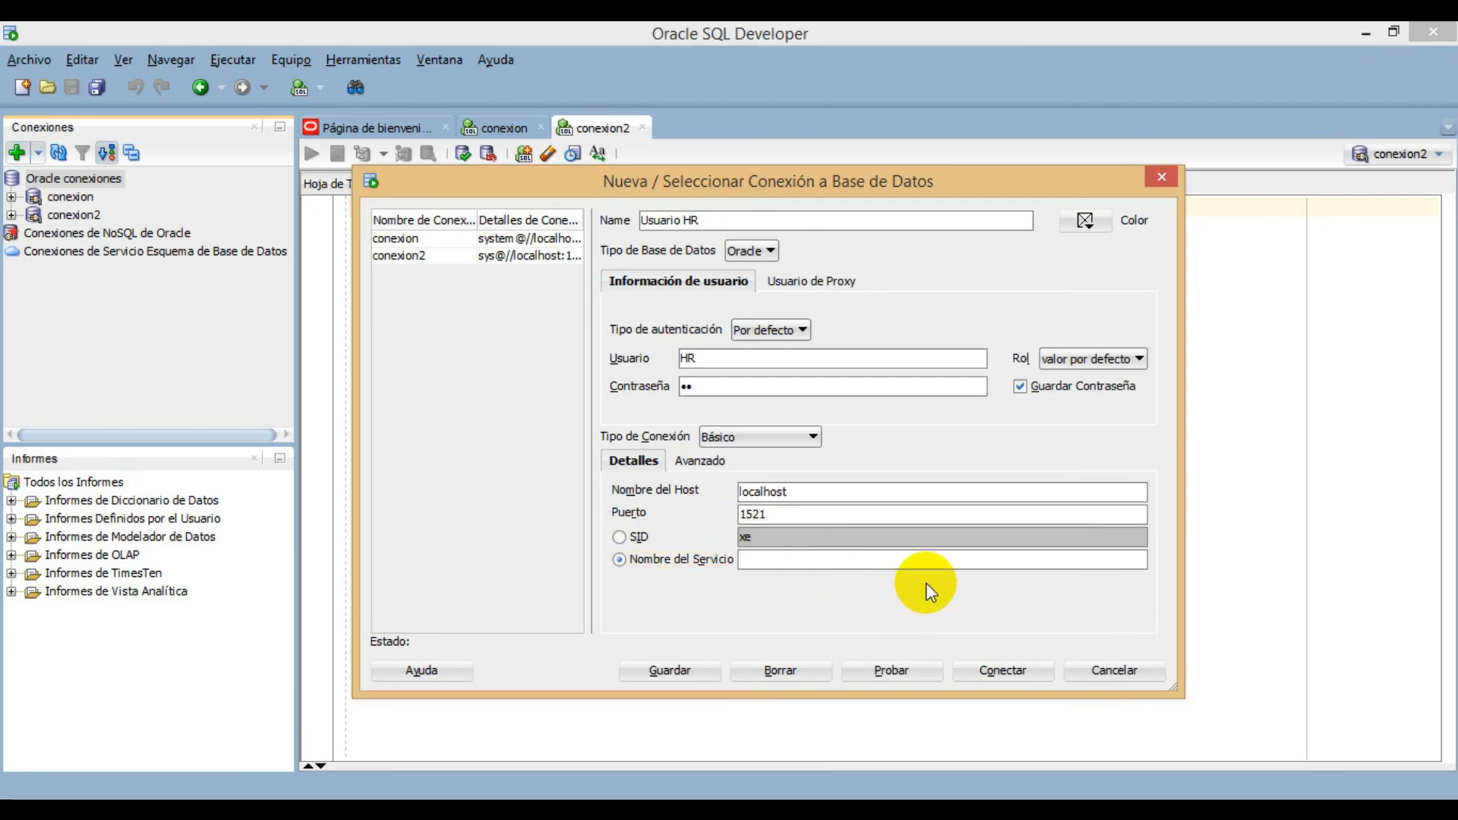
type("x")
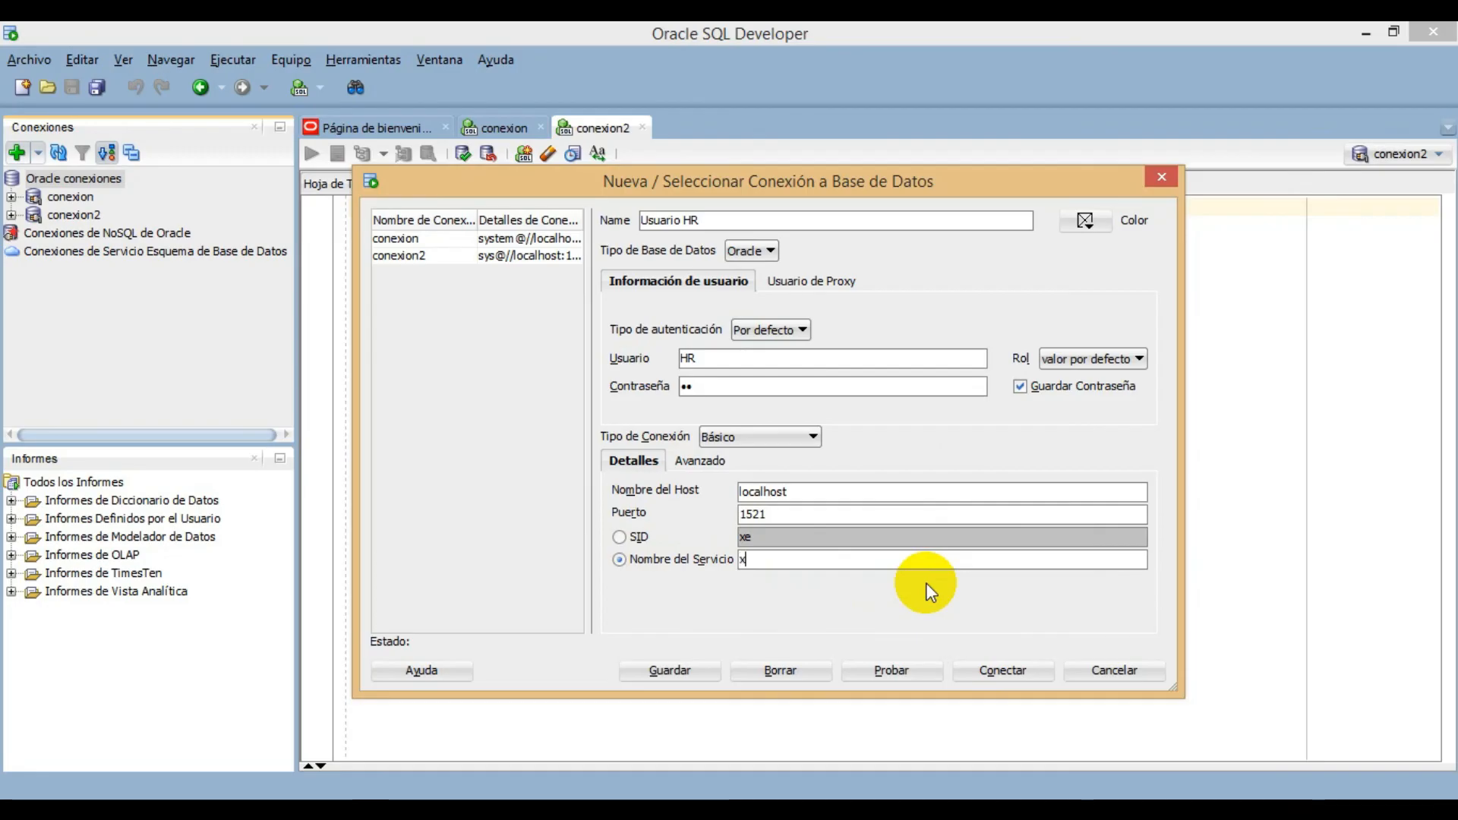
type("epdb1")
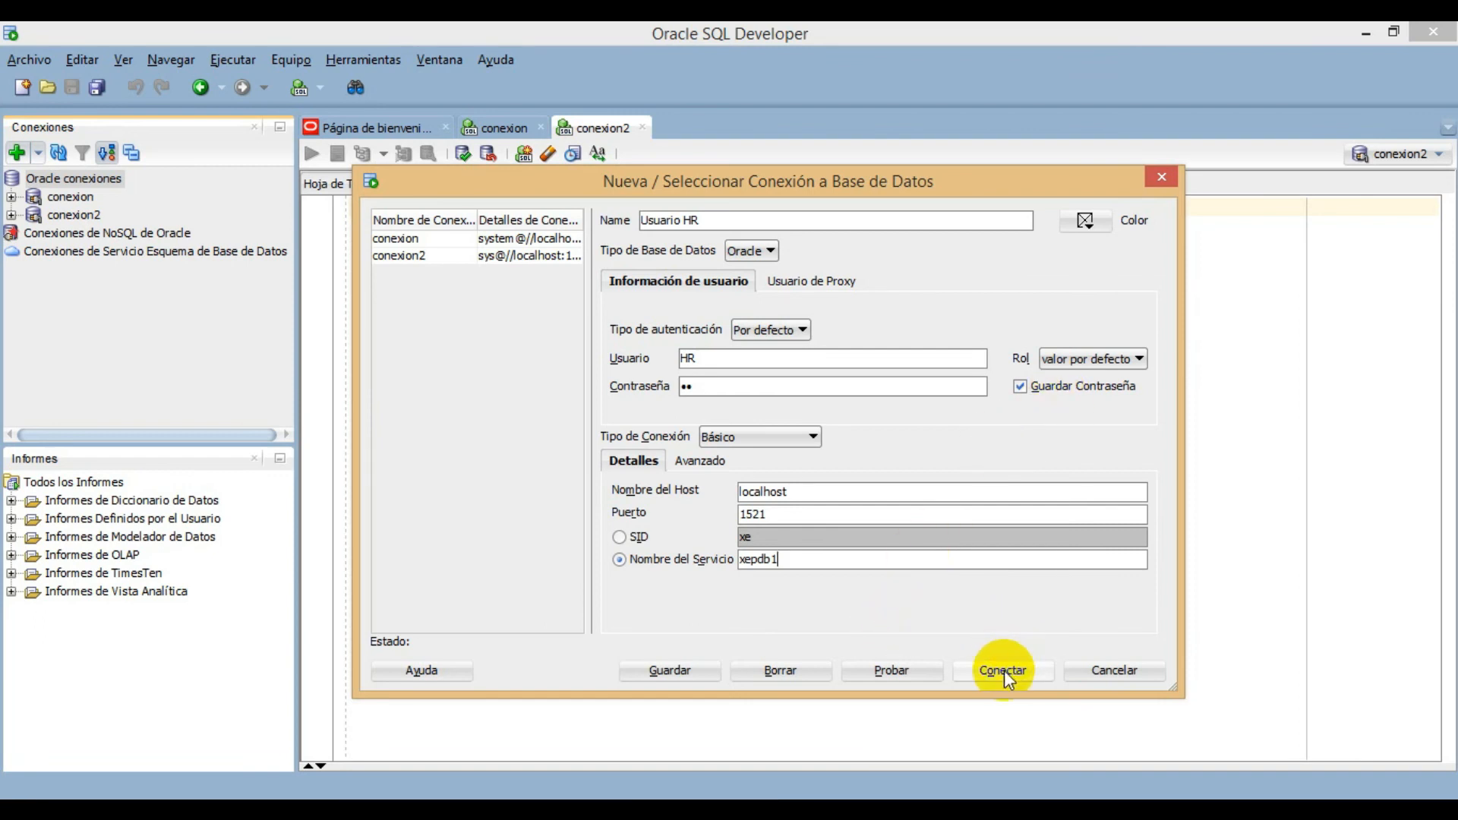
left_click(910, 676)
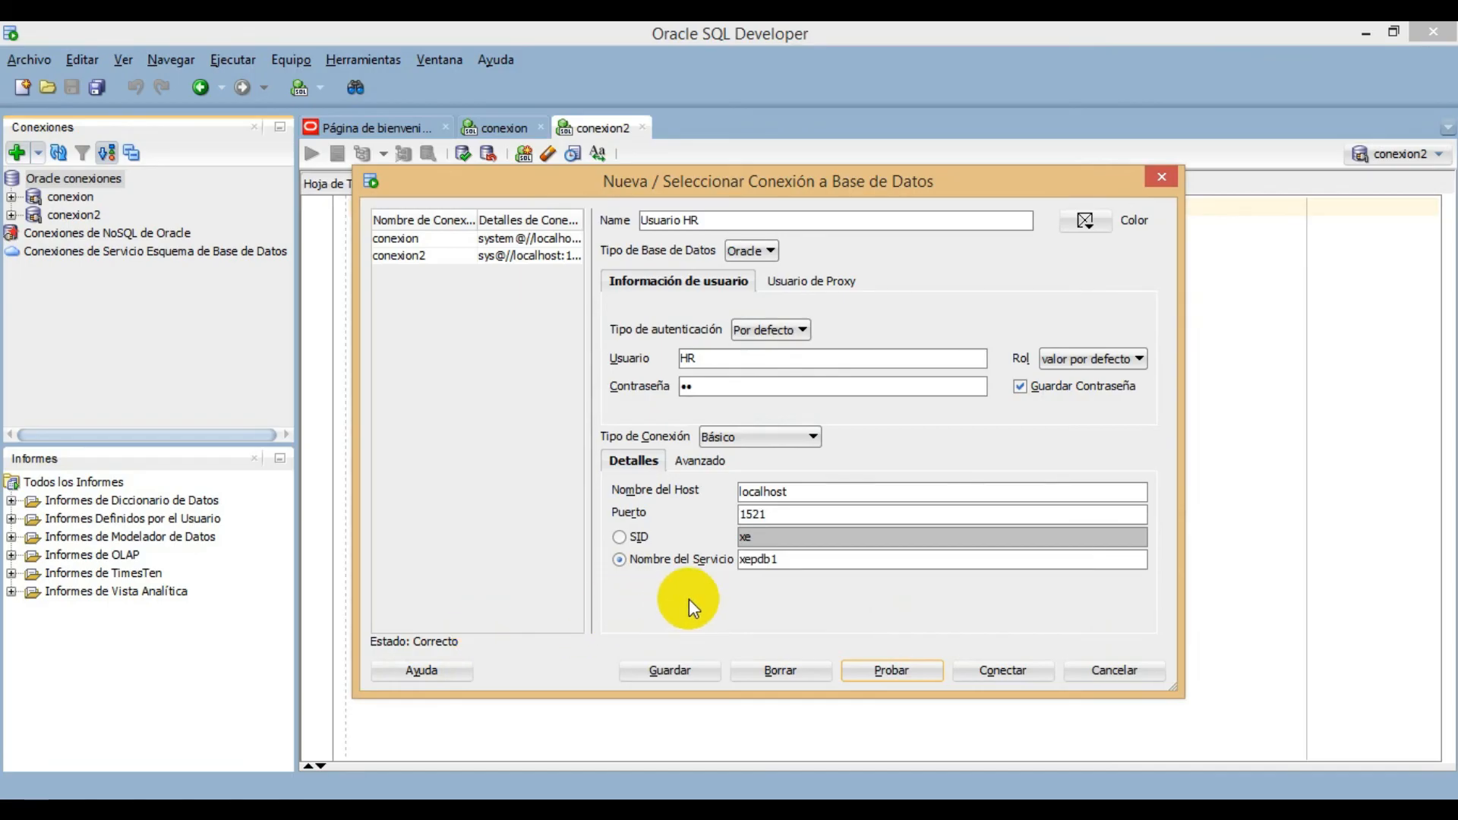
left_click(985, 673)
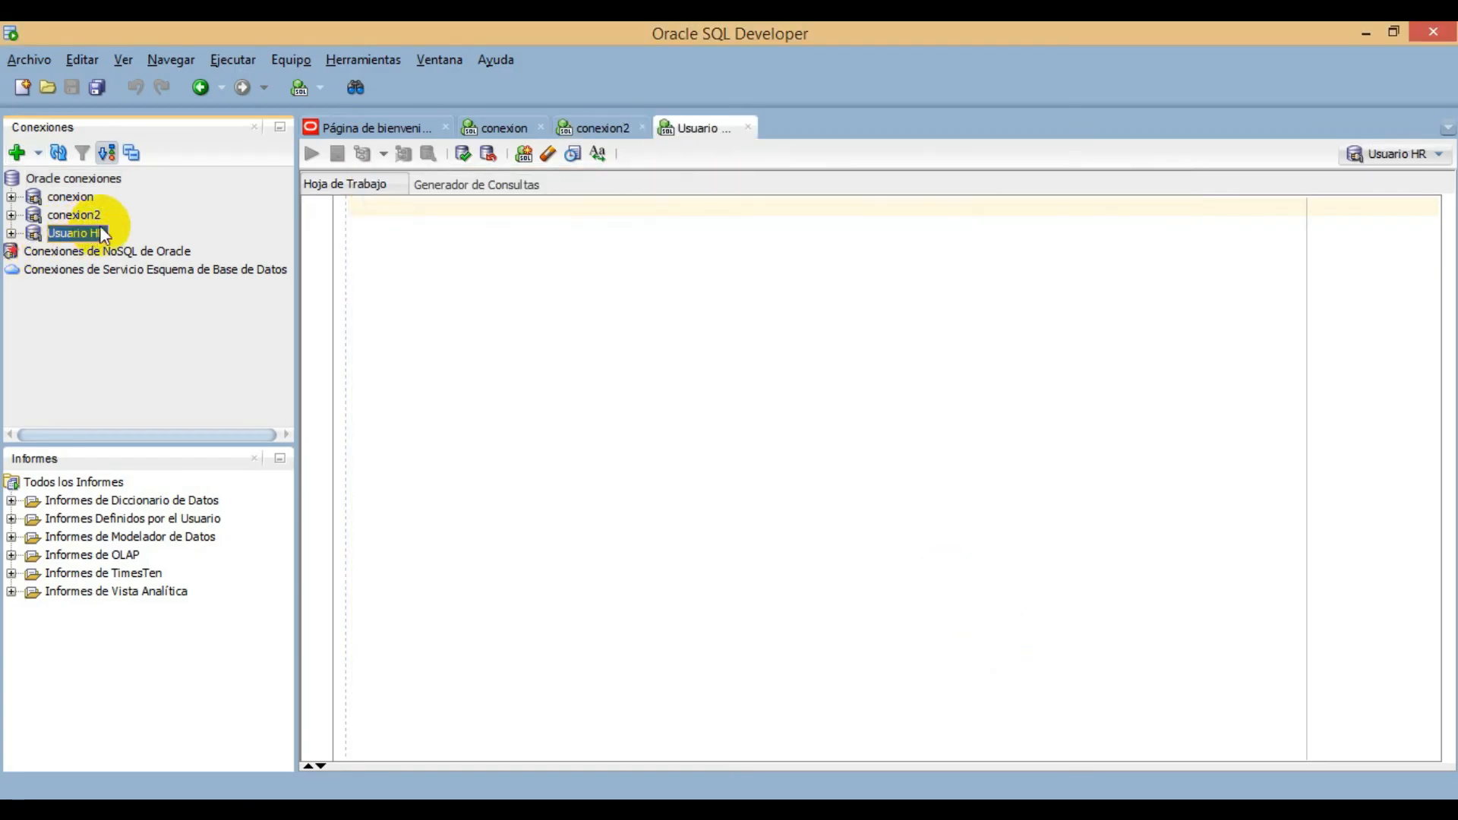
- Expand the Tablas (Filtrado) list of Usuario HR and view the columns and data of the DEPARTMENTS table
left_click(11, 233)
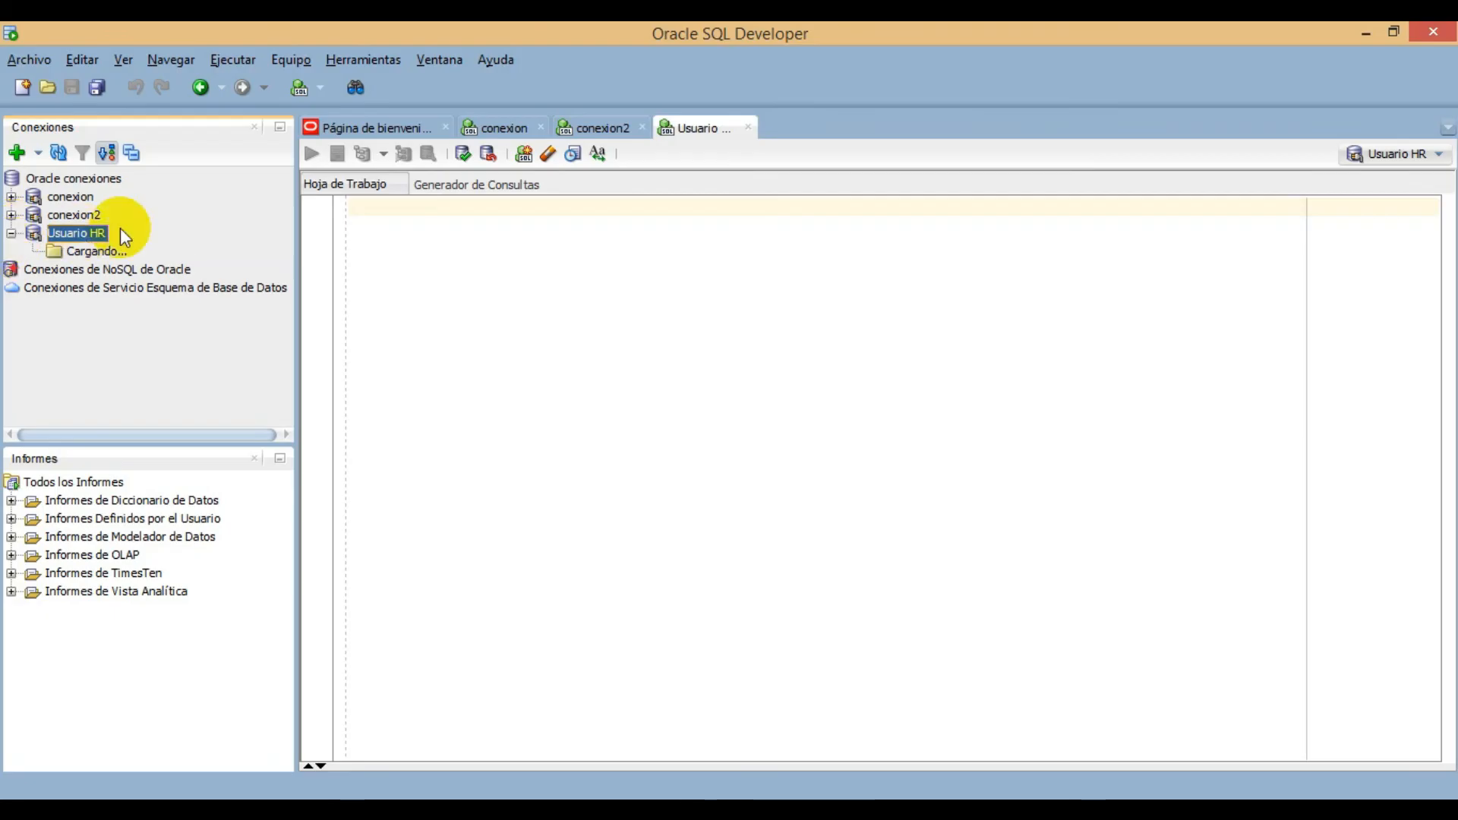
left_click(33, 251)
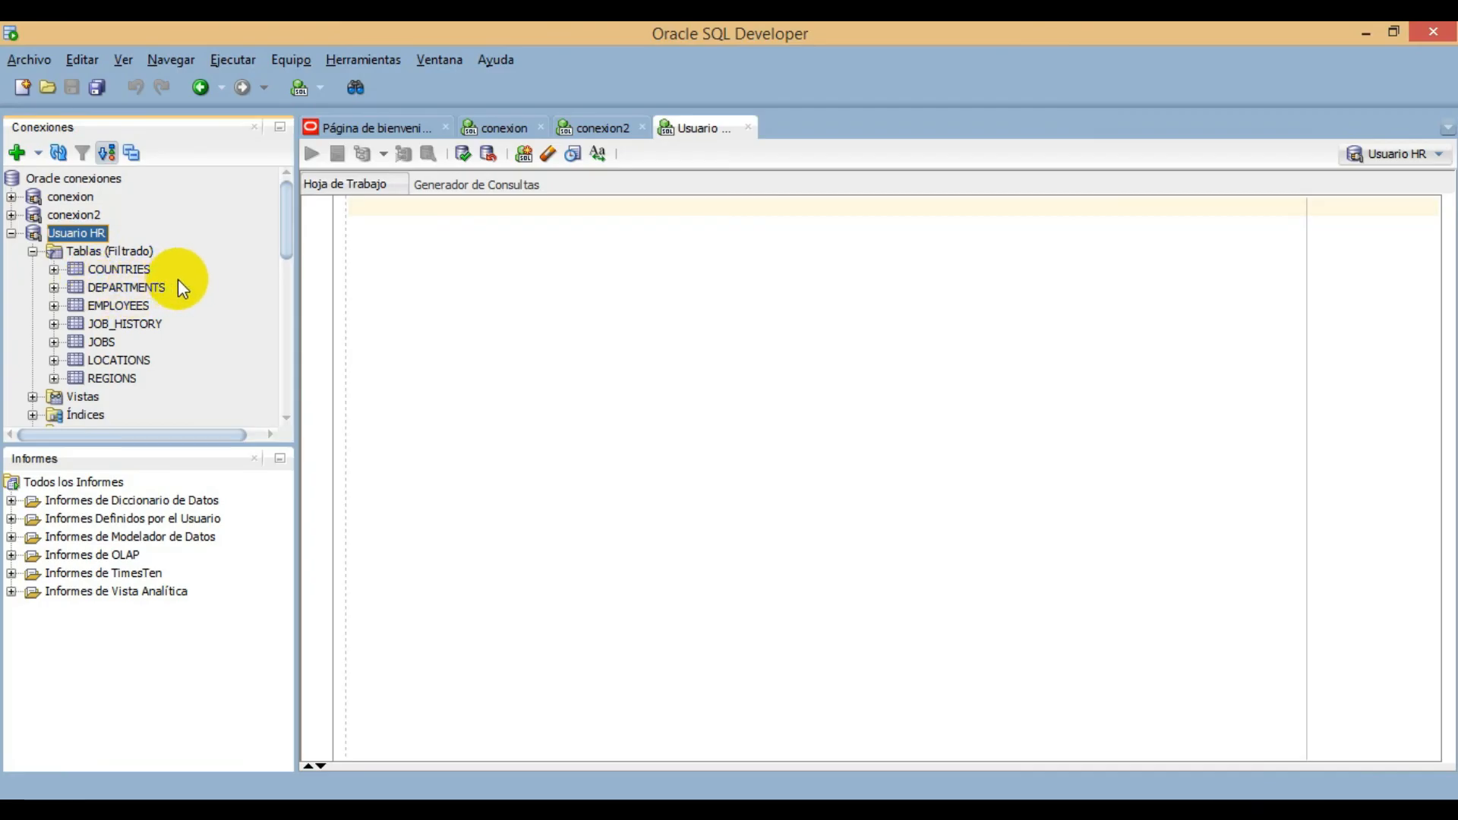
left_click(128, 271)
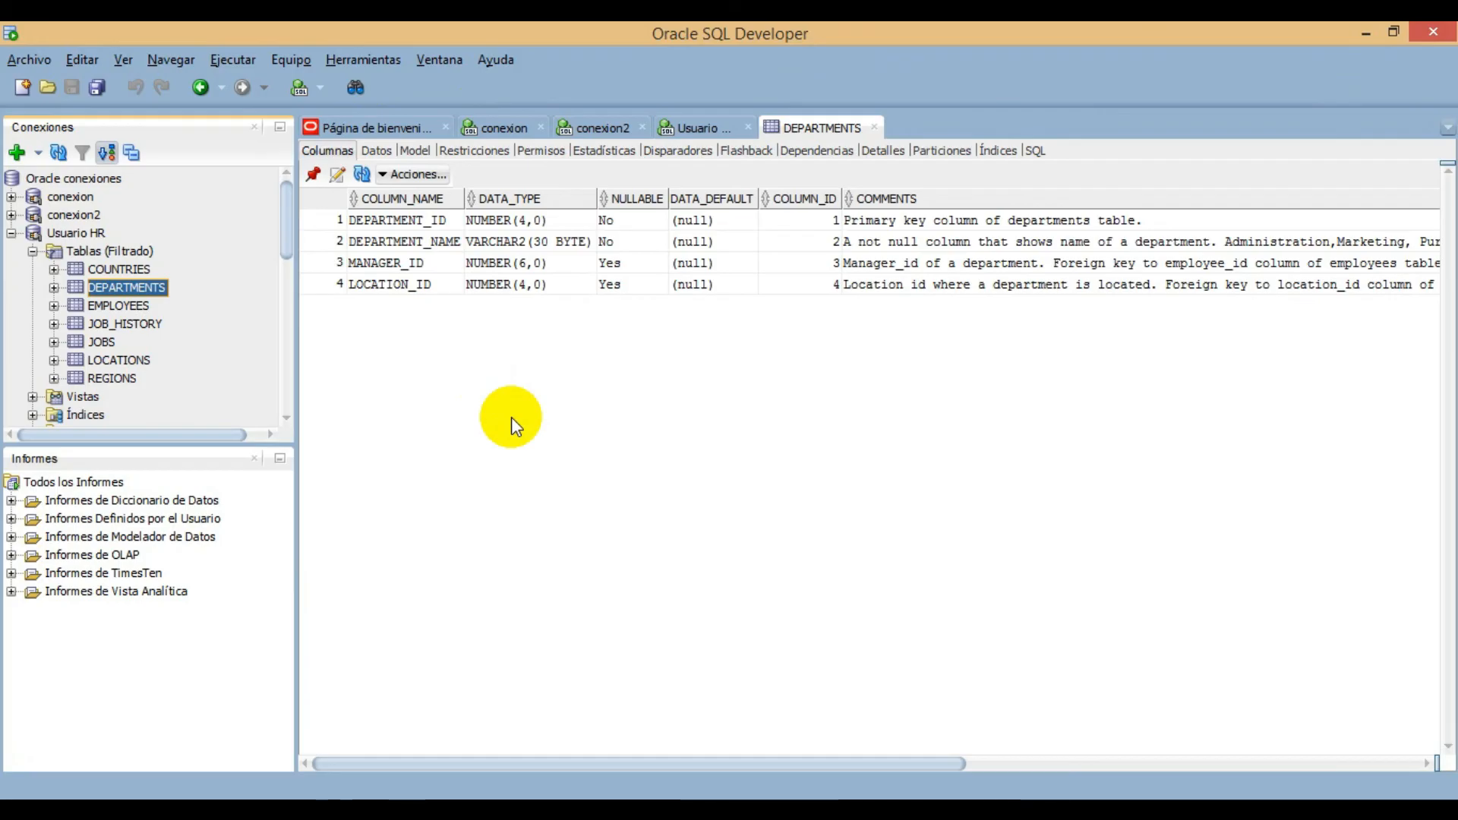
left_click(378, 151)
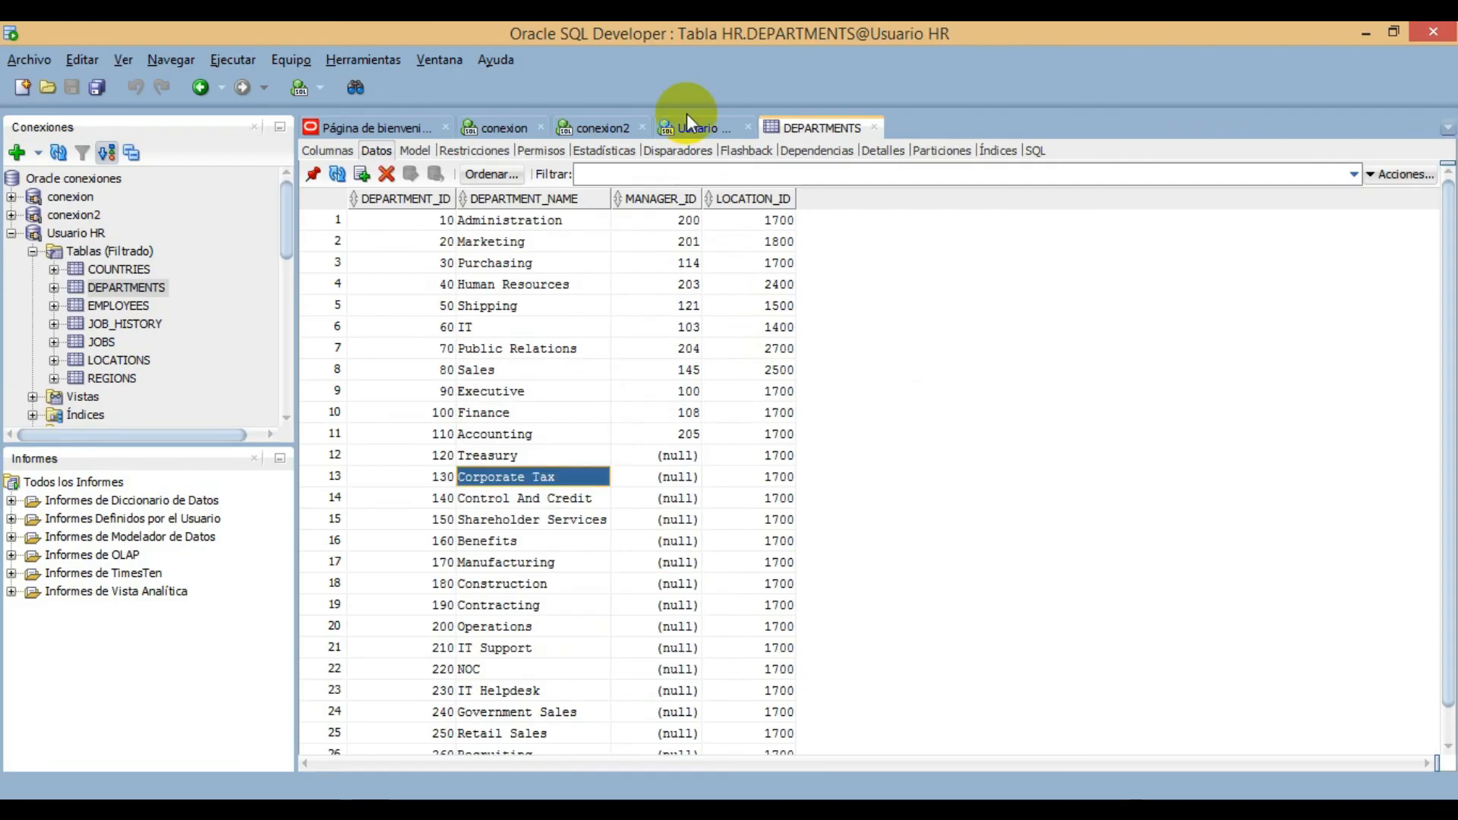
- Write the query SELECT * FROM DEPARTMENTS; in the Usuario HR worksheet, run it and look through the returned rows
left_click(703, 125)
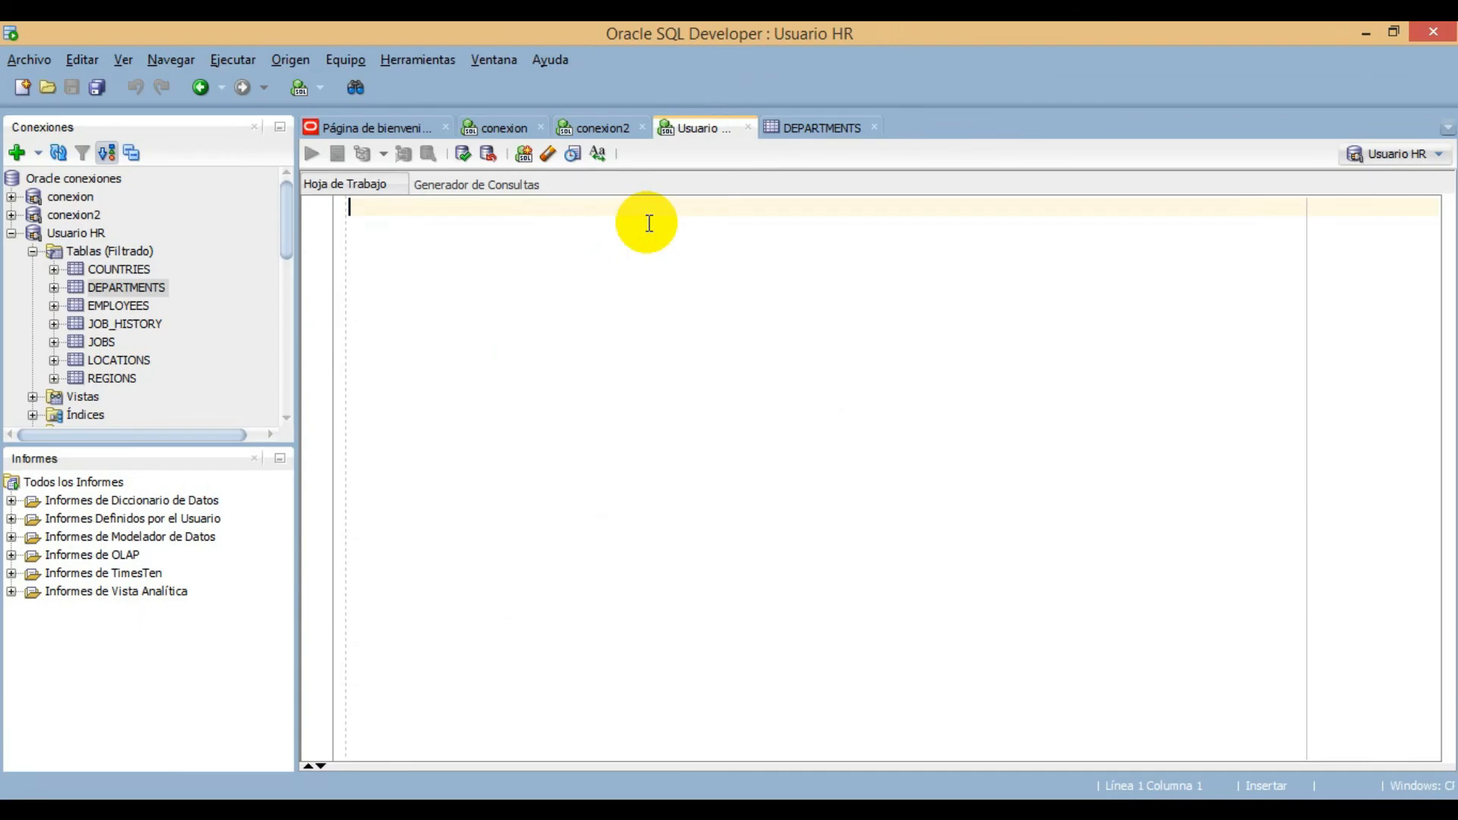
type("SELECT")
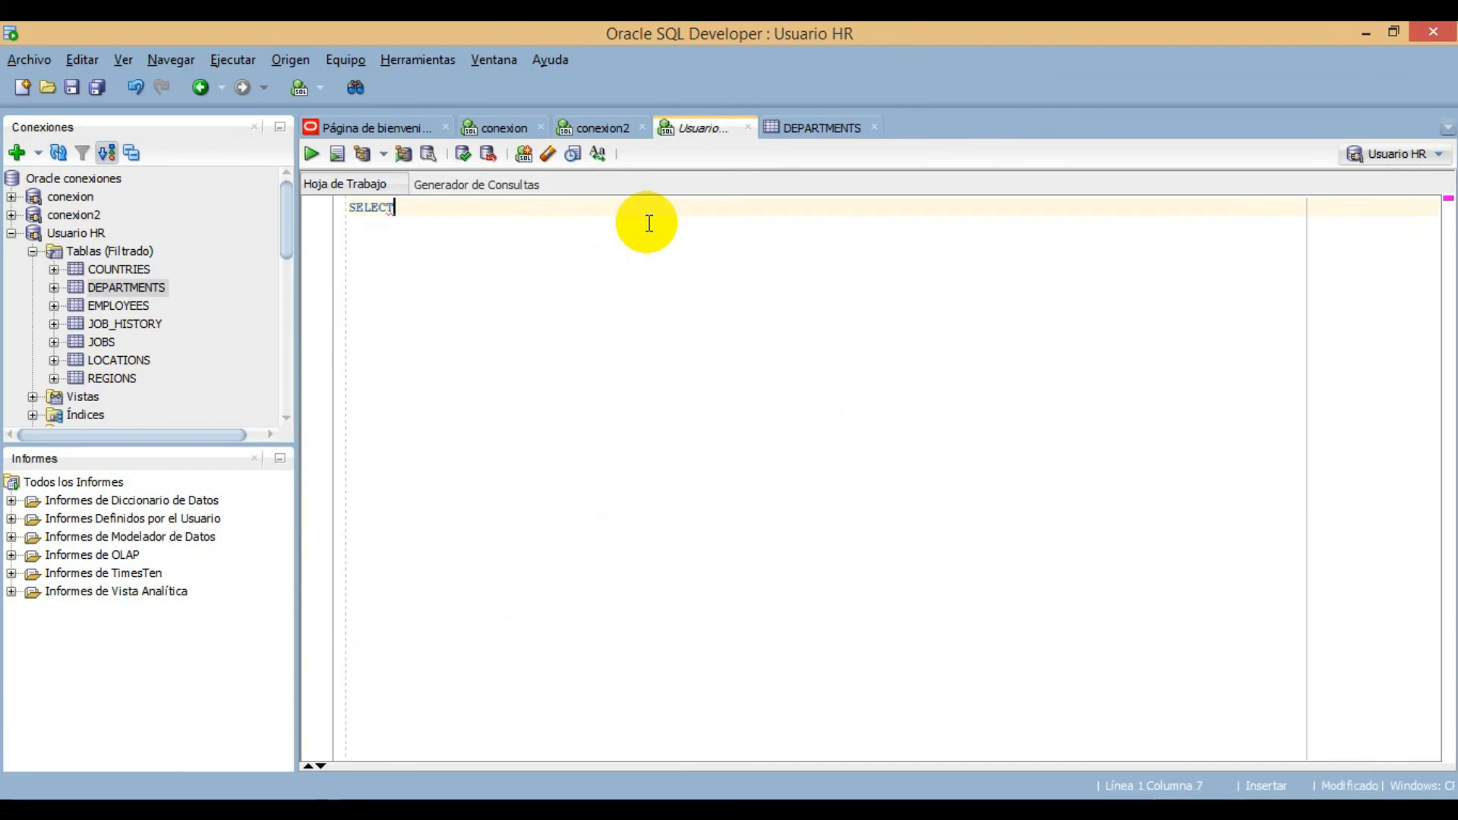
type(" * FROM")
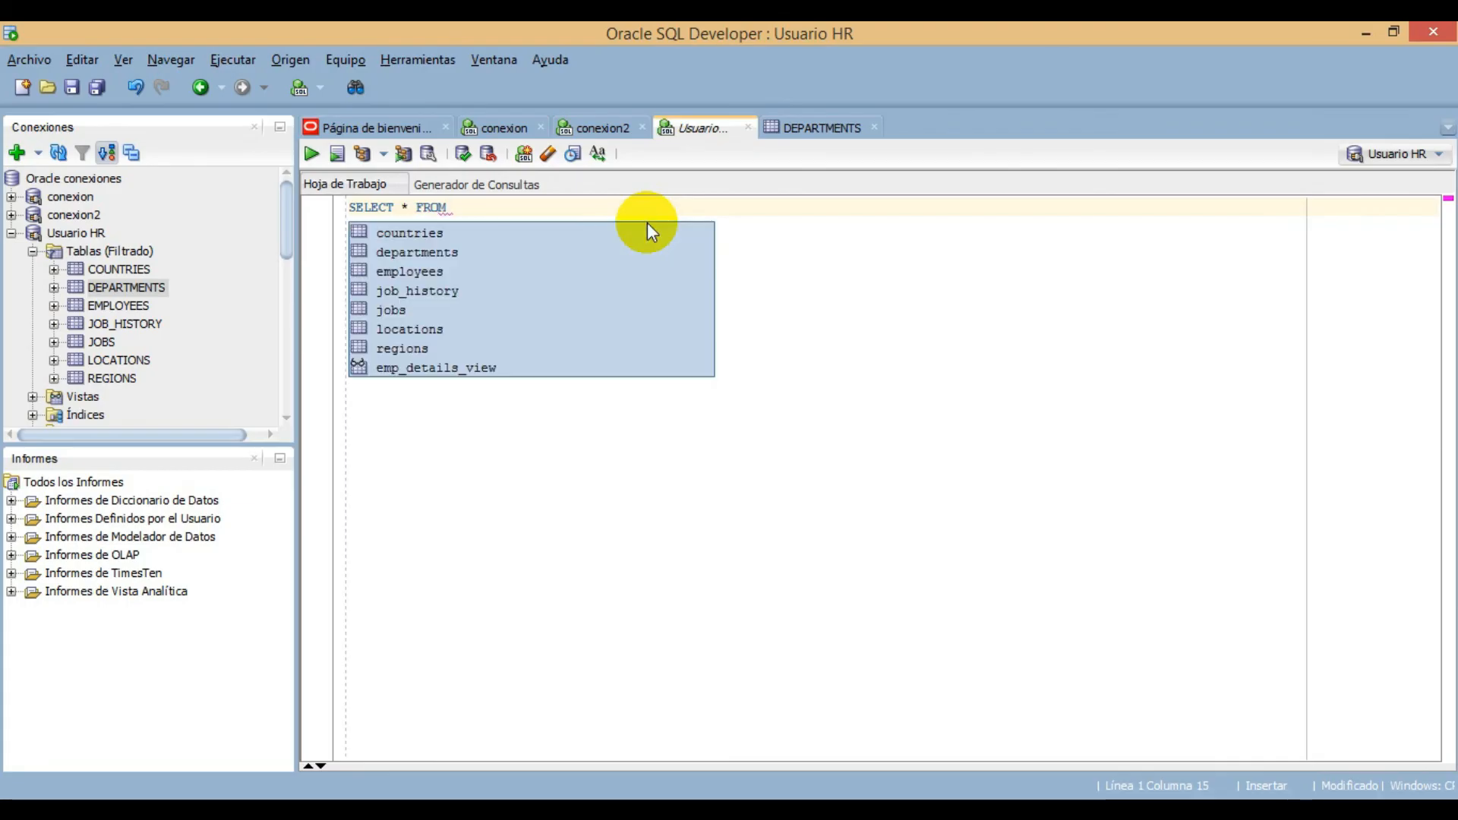
type(" DEP")
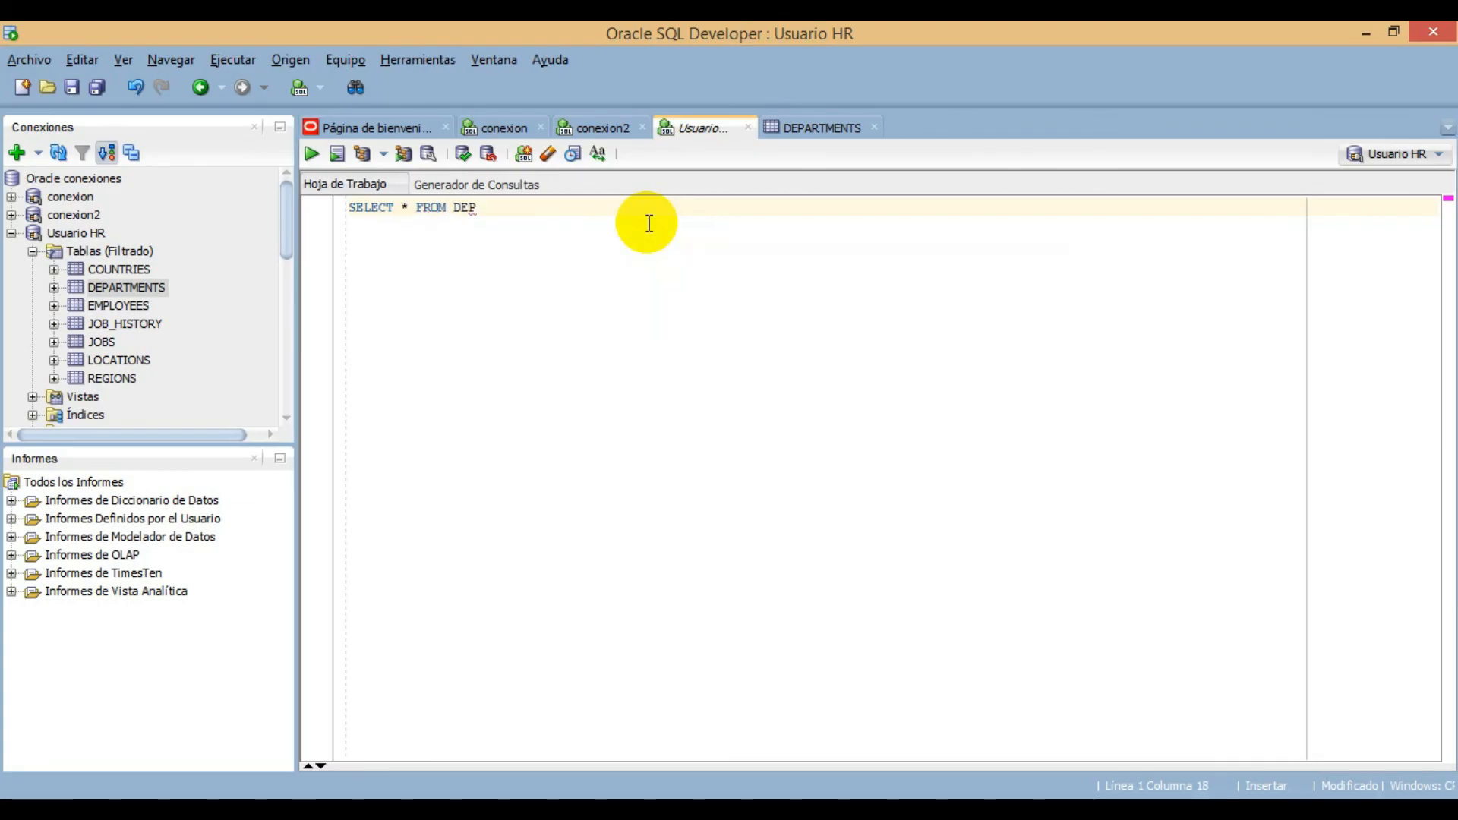
type("ARTMET")
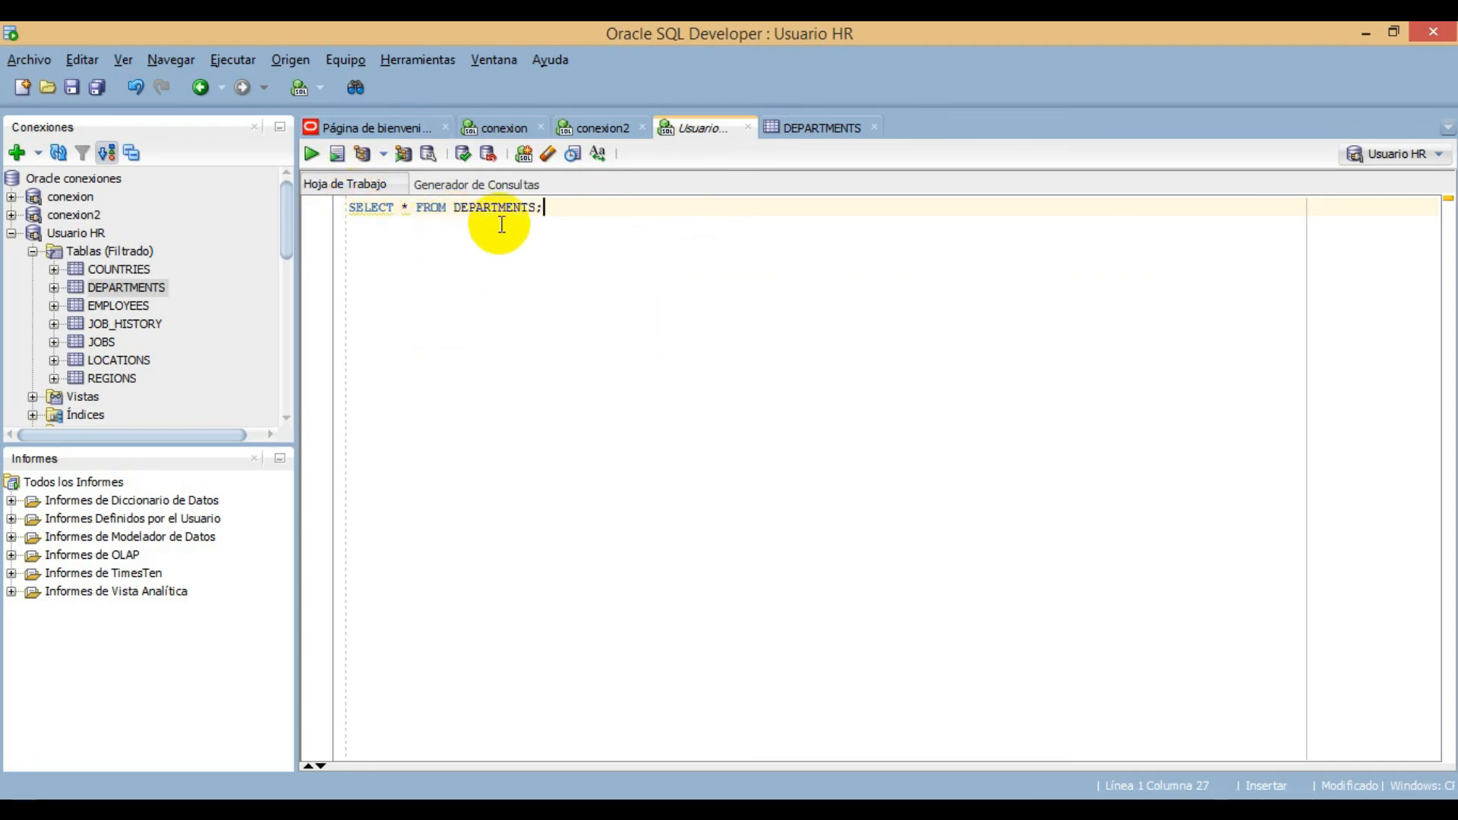
left_click(312, 156)
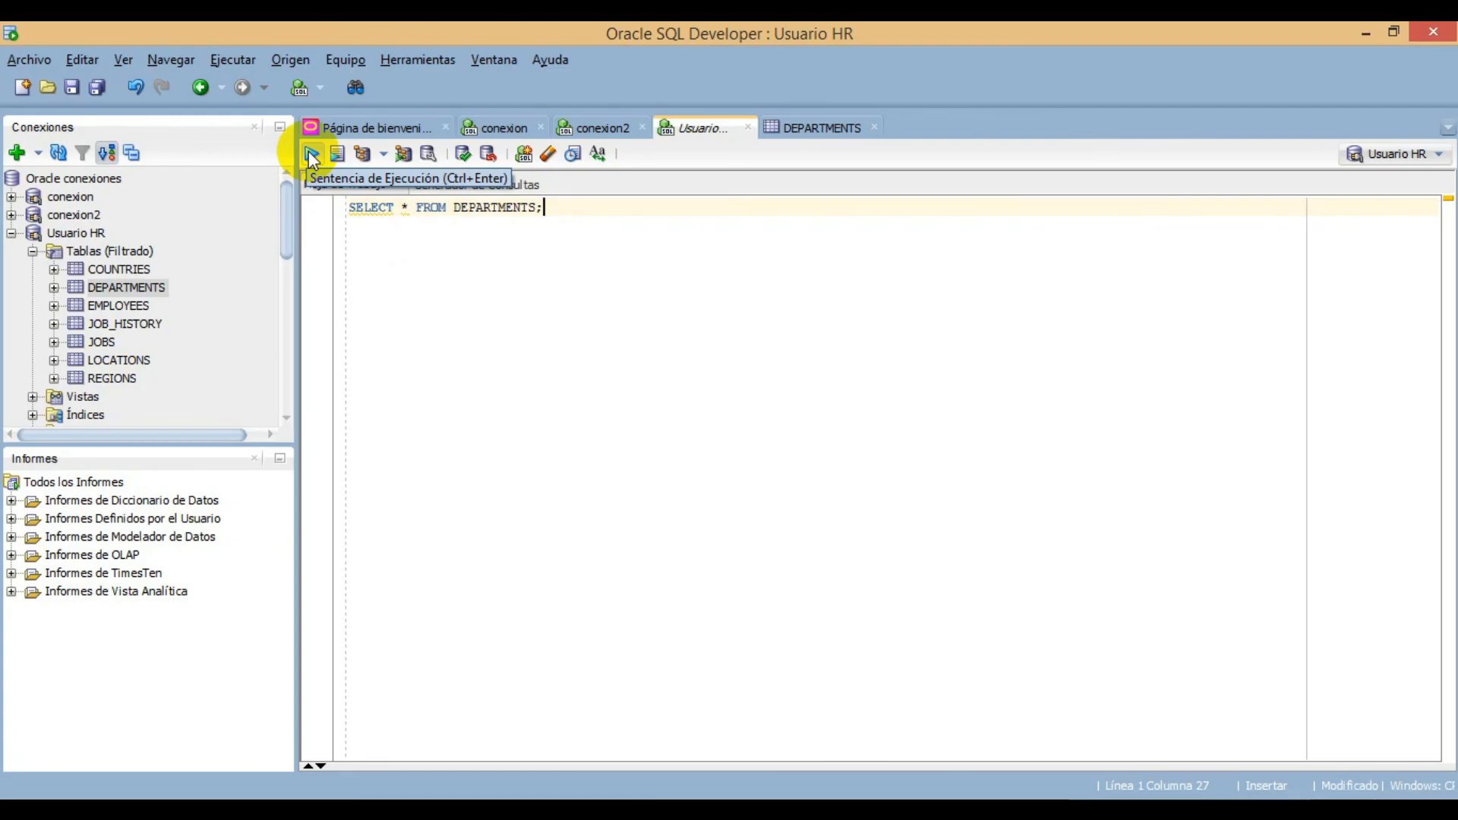
left_click(312, 157)
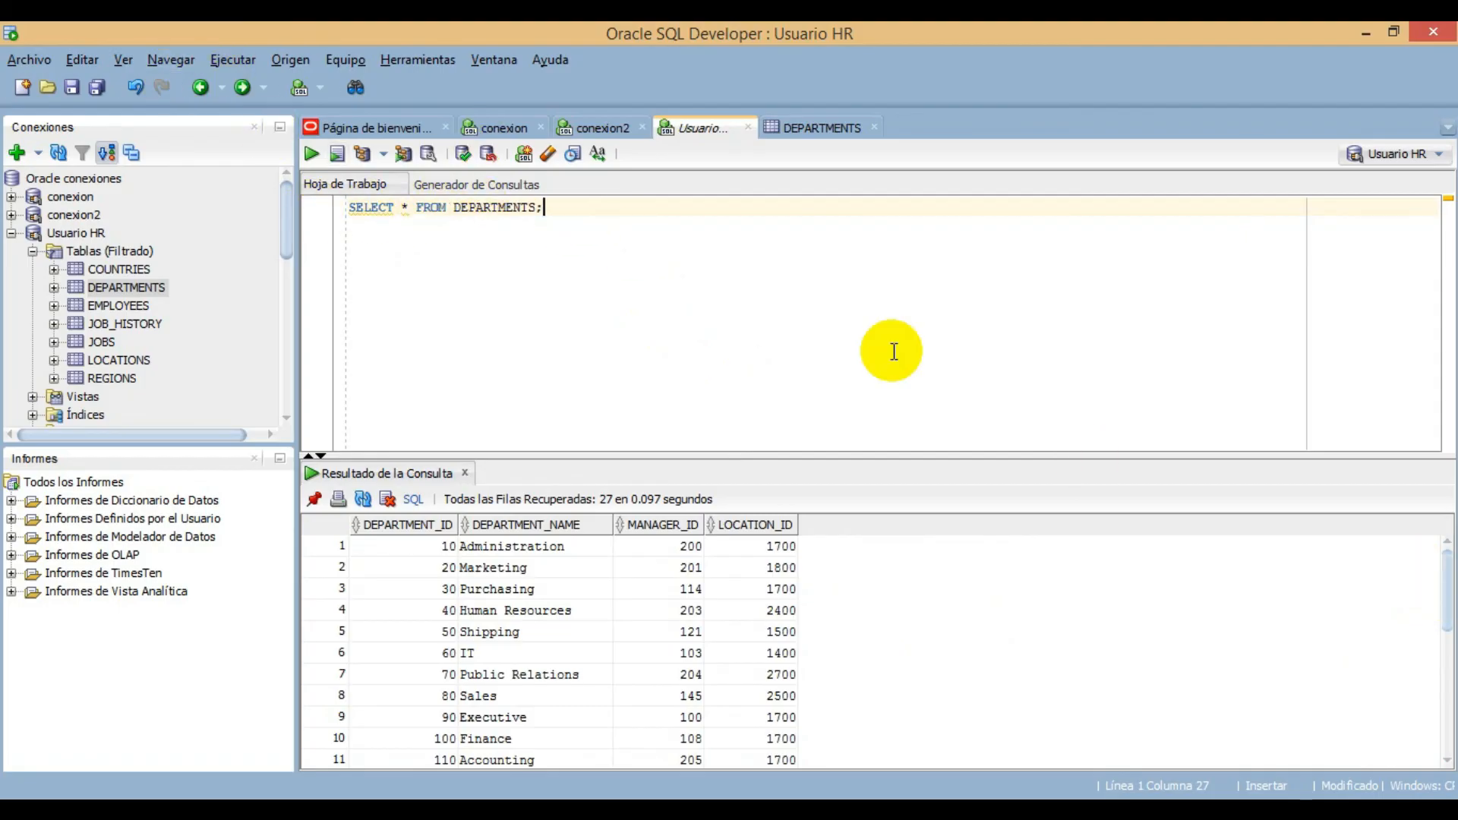
left_click_drag(1445, 587, 1432, 536)
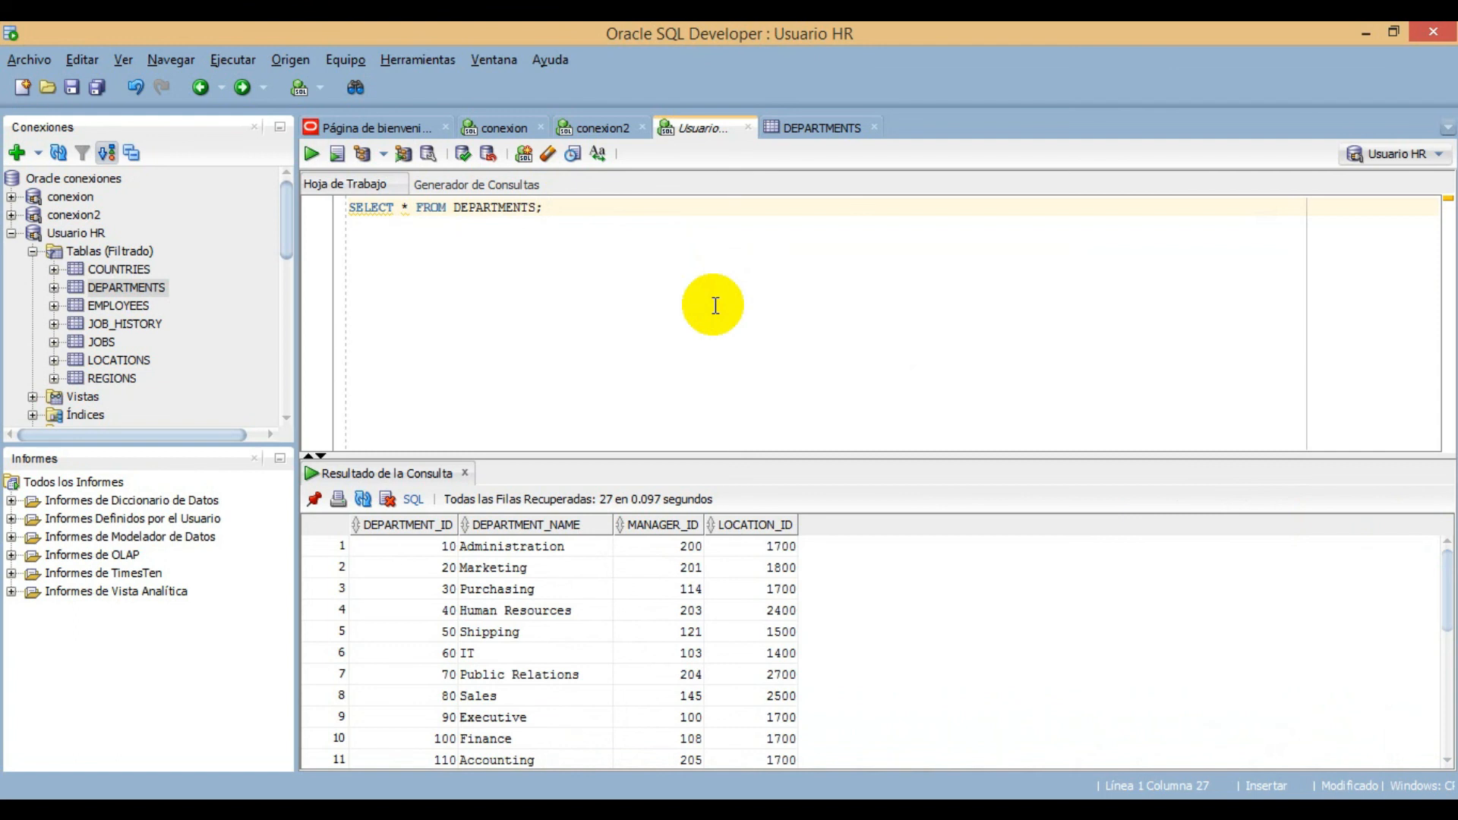
- Add a second query, SELECT * FROM EMPLOYEES;, on a new line below the DEPARTMENTS query
key("Return")
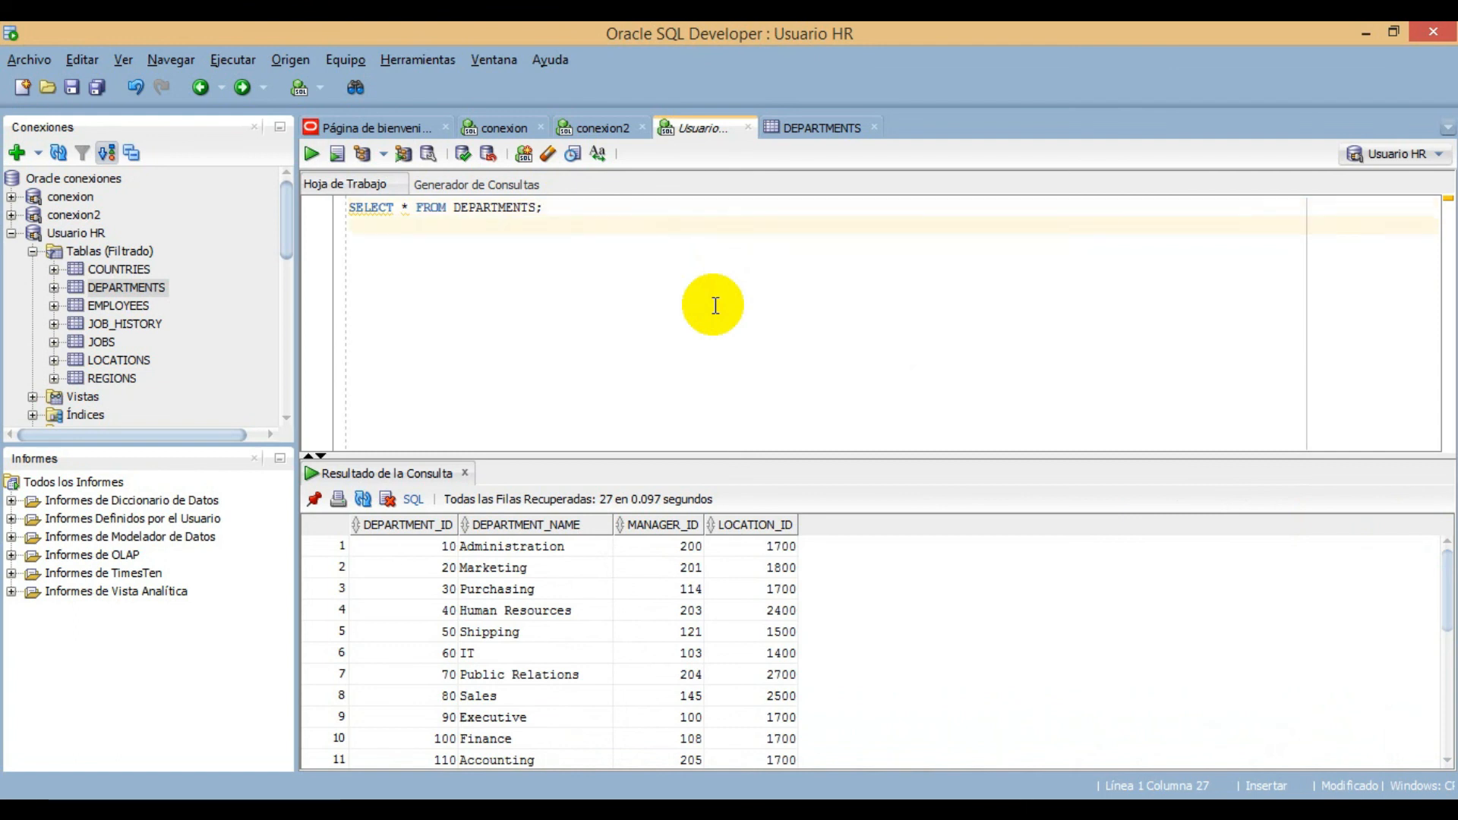
type("SELECT * FR")
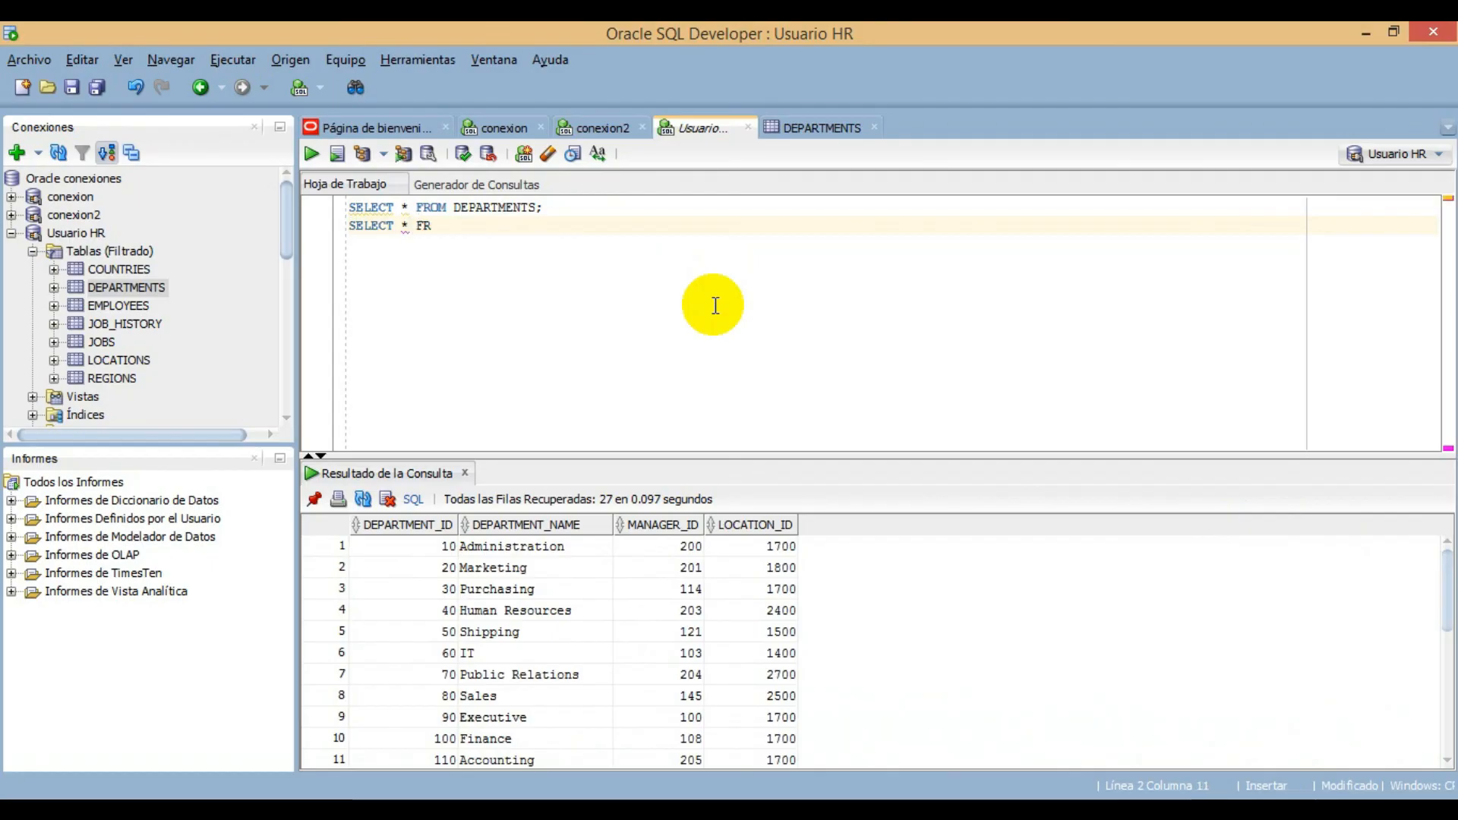
type("OM ")
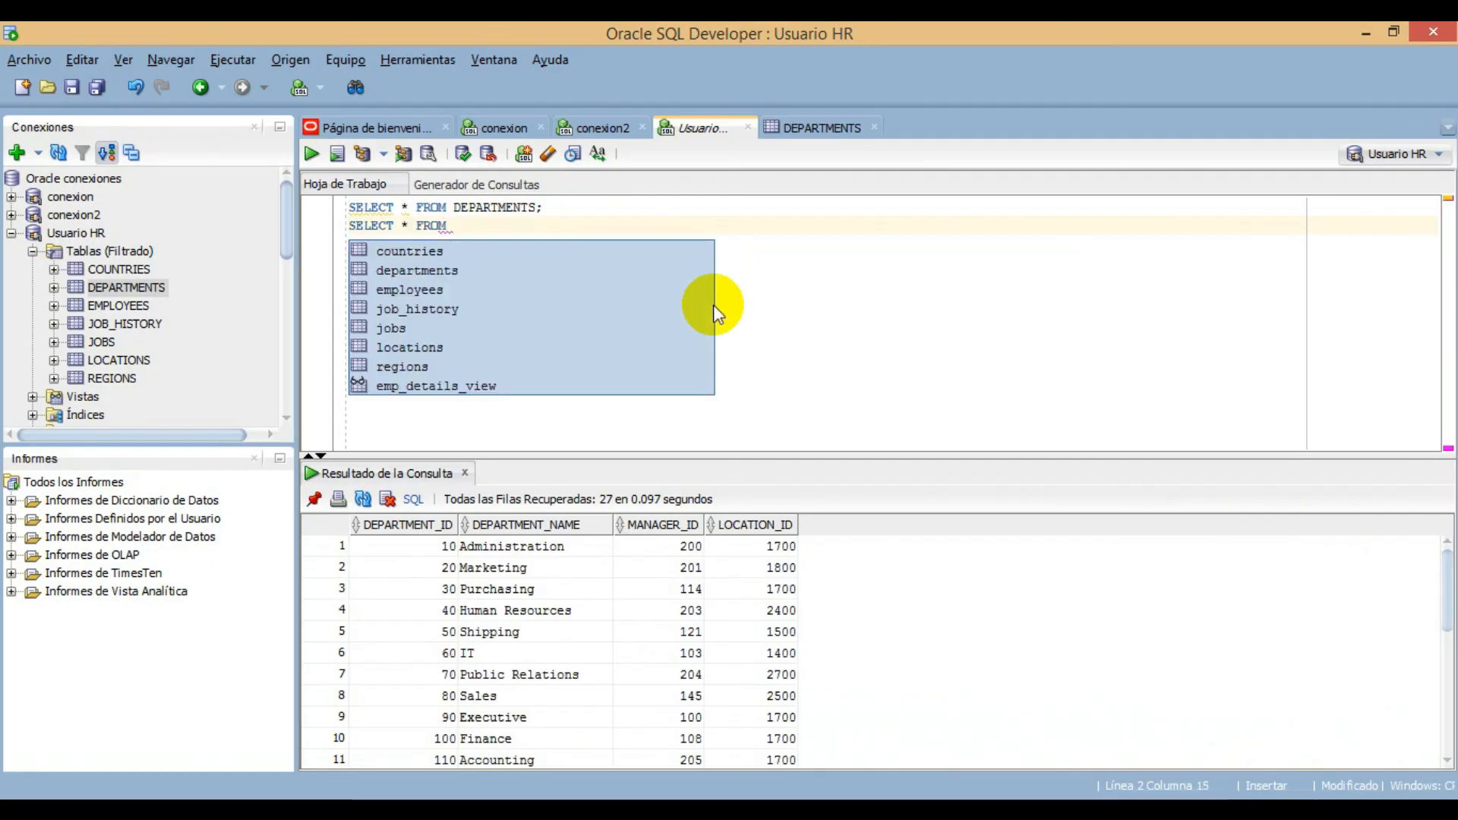
type("EMPLOYEES;")
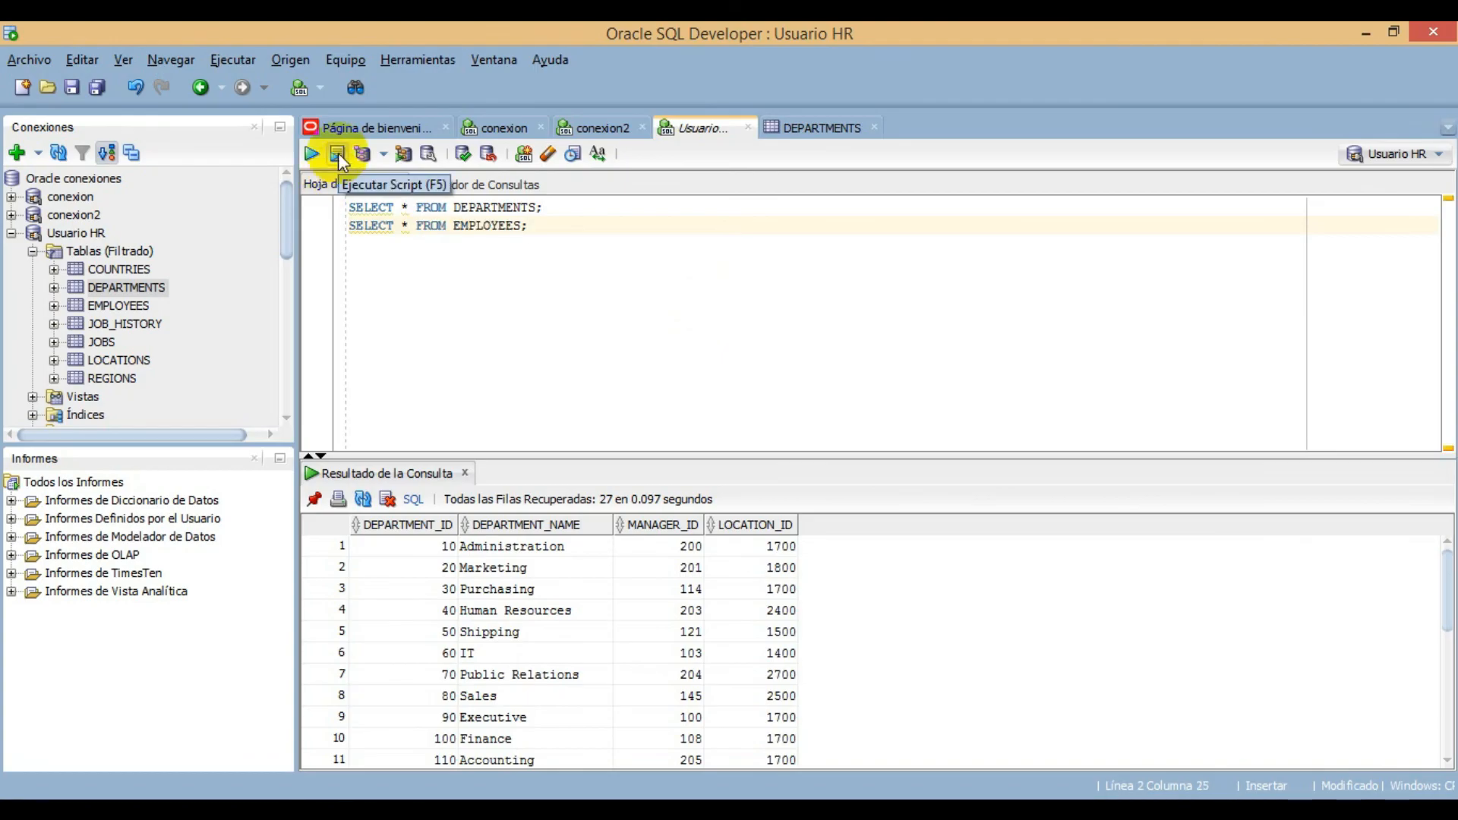
- Run both queries together as a script and review the employee and department rows in the script output
left_click(337, 155)
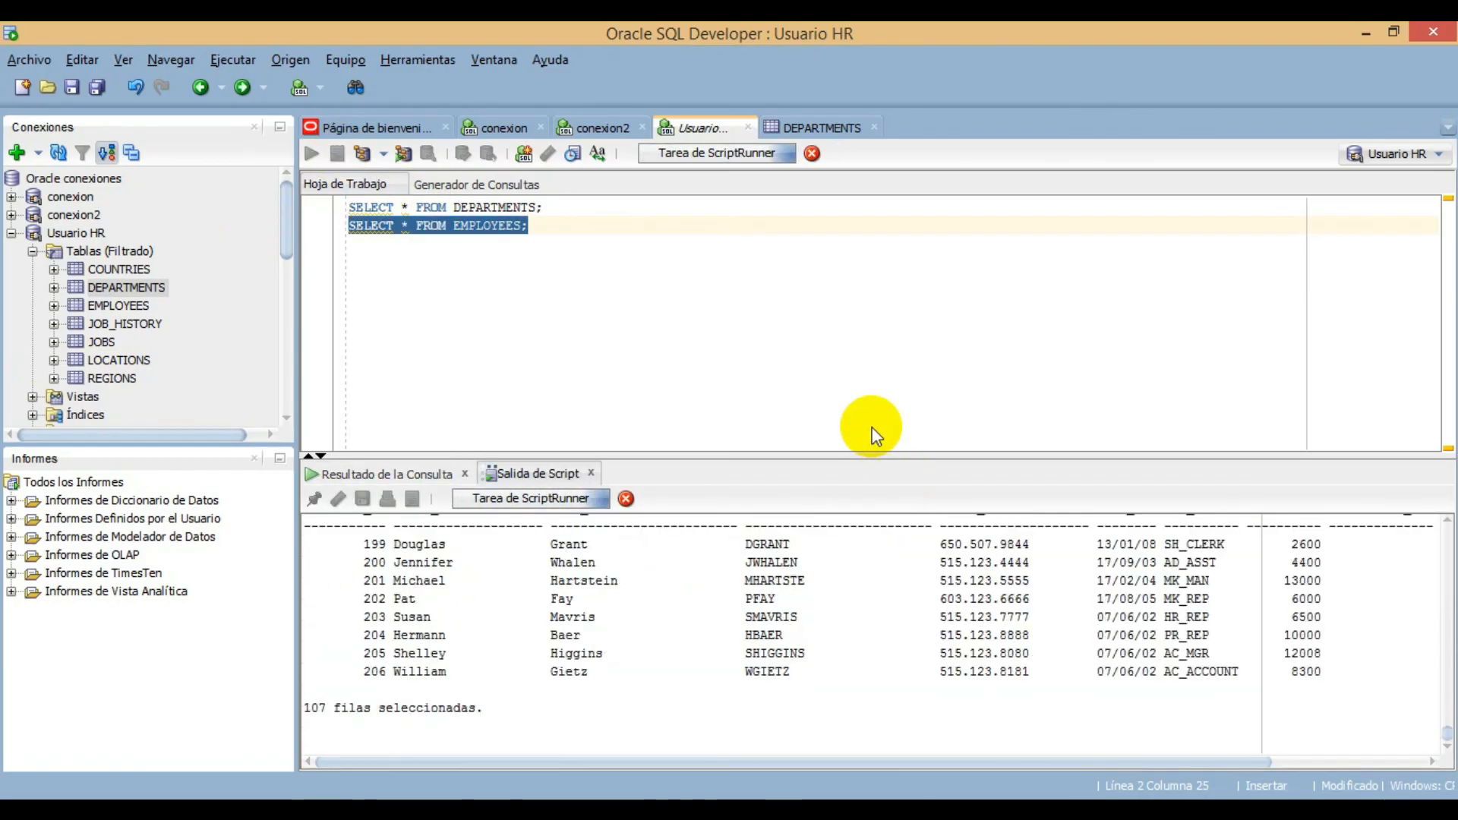
left_click_drag(1447, 727, 1411, 580)
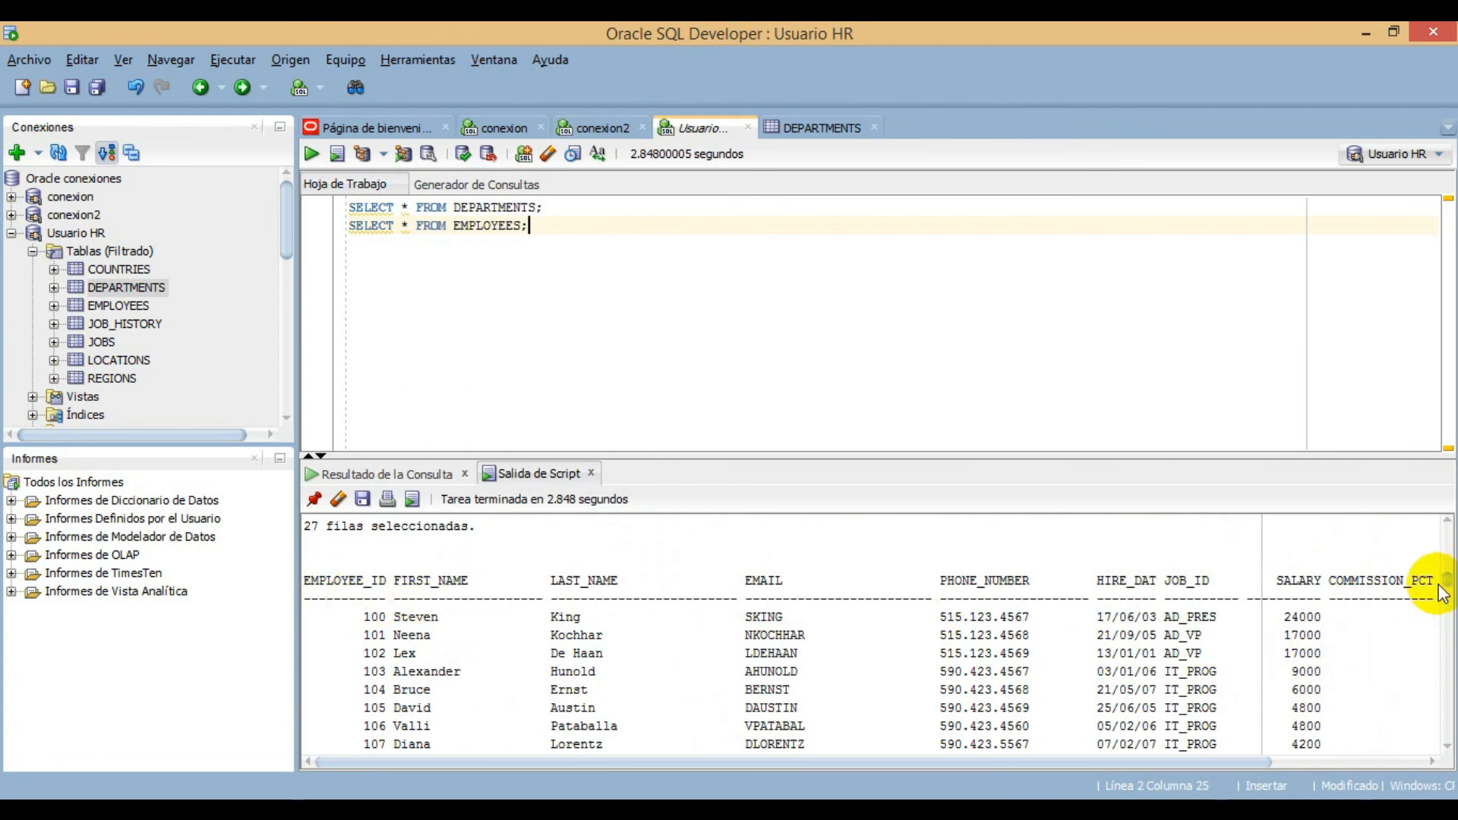
left_click_drag(1440, 594, 1447, 531)
left_click(338, 155)
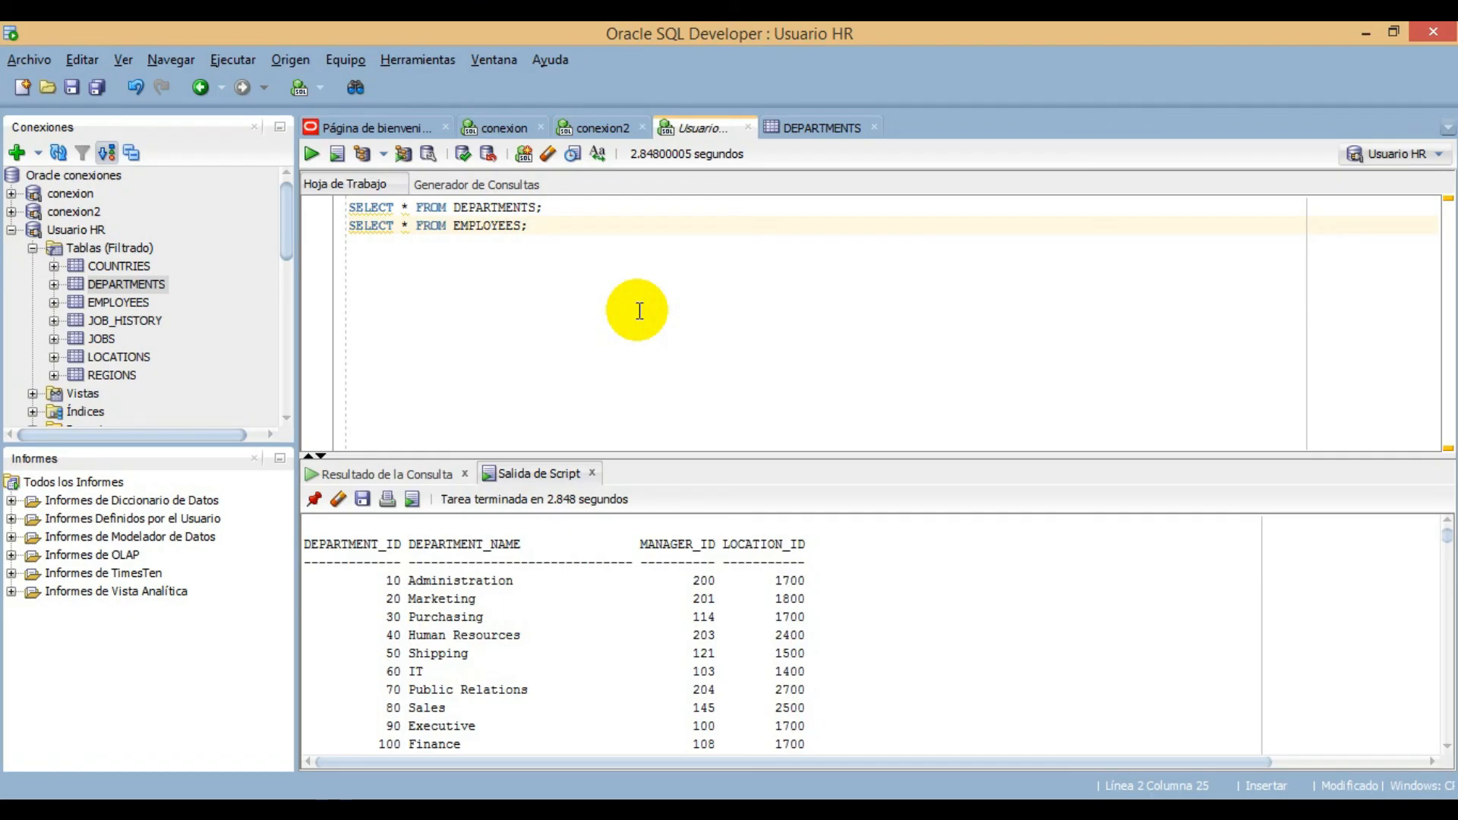
- Save the worksheet as the SQL script Usuario HR.sql on the desktop
left_click(70, 96)
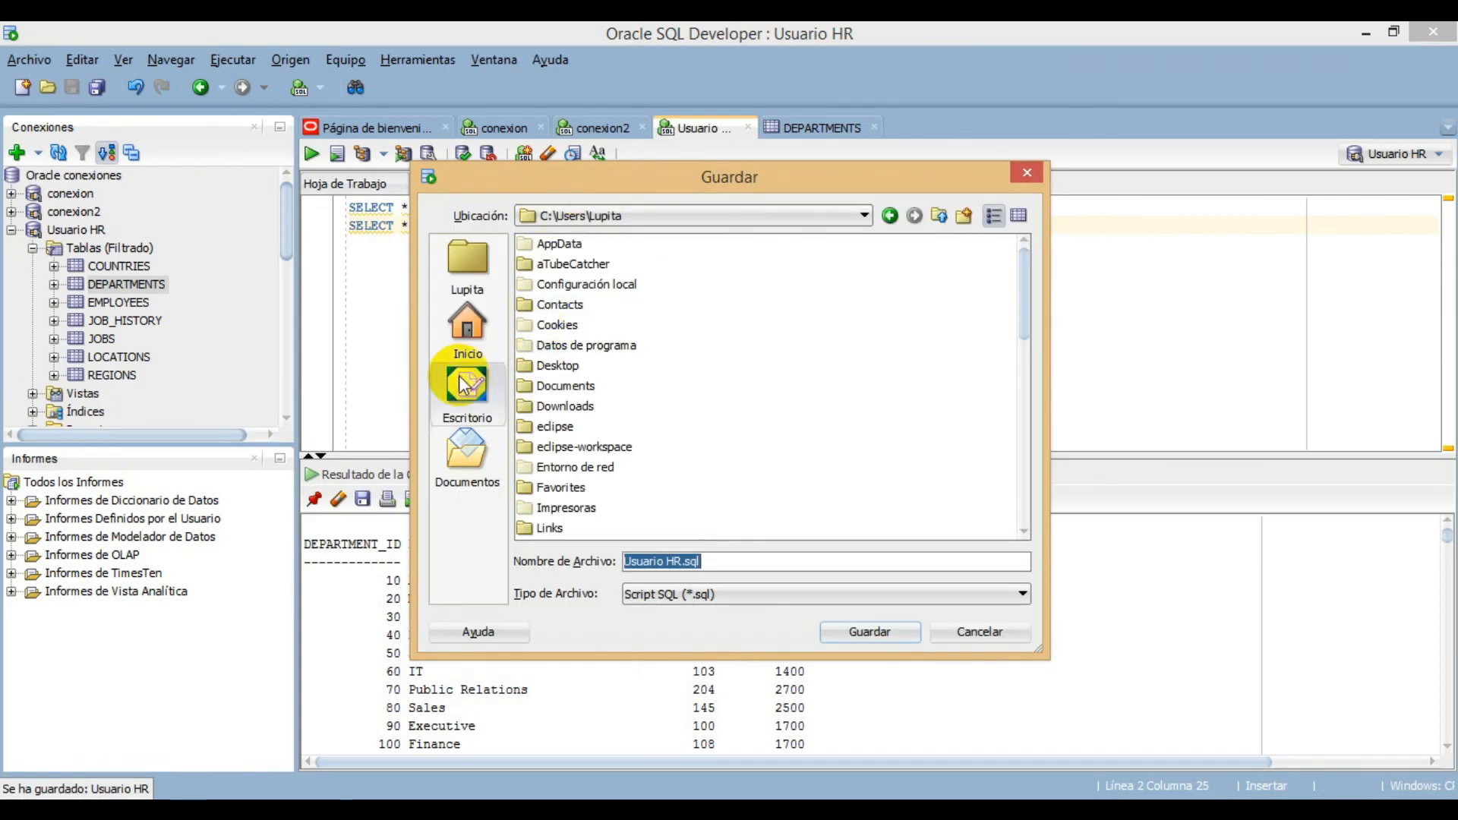
left_click(748, 562)
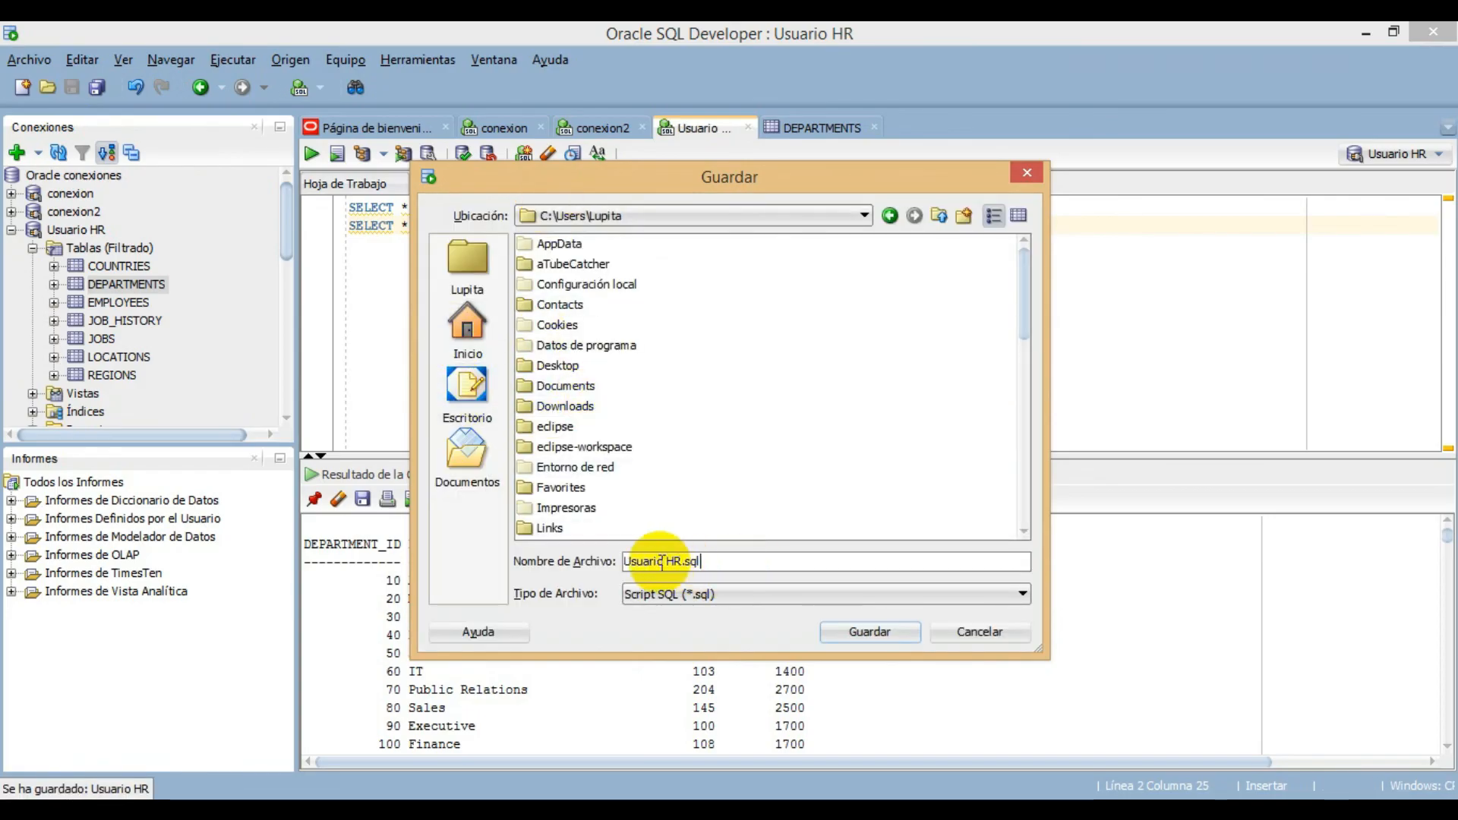
left_click_drag(729, 562, 593, 562)
left_click(764, 562)
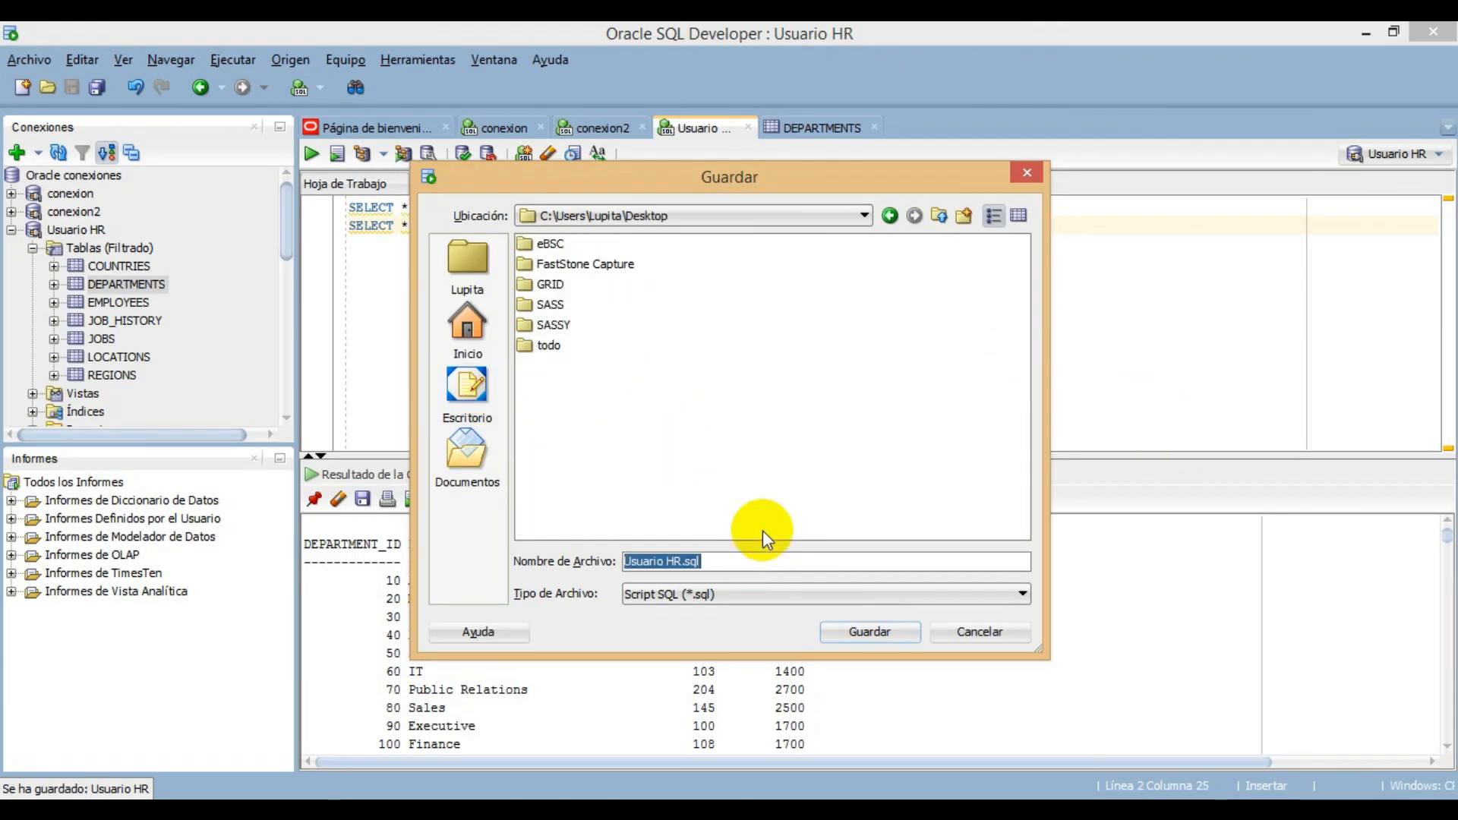
left_click(729, 560)
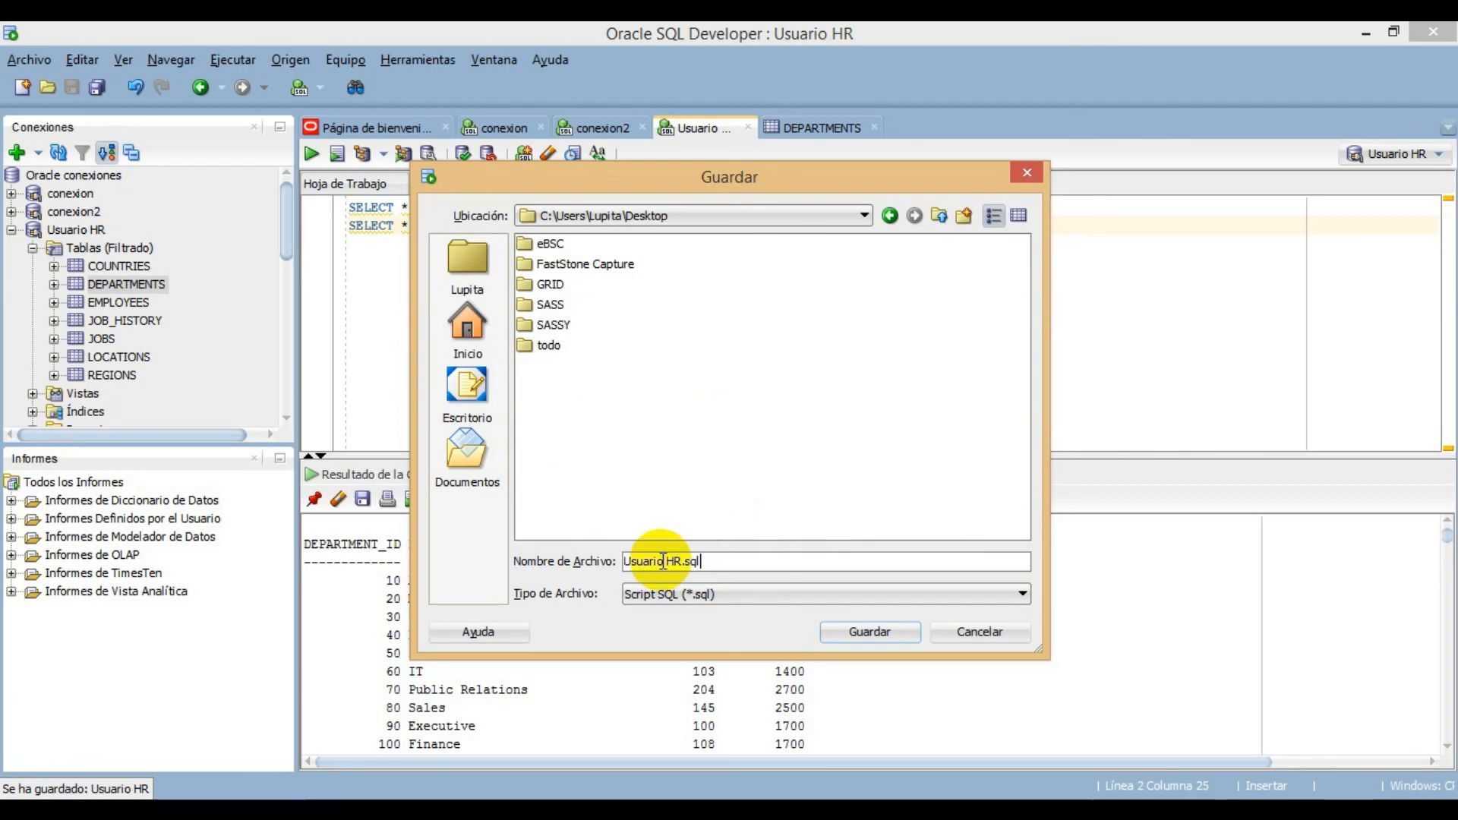
left_click_drag(742, 569, 579, 553)
left_click(727, 564)
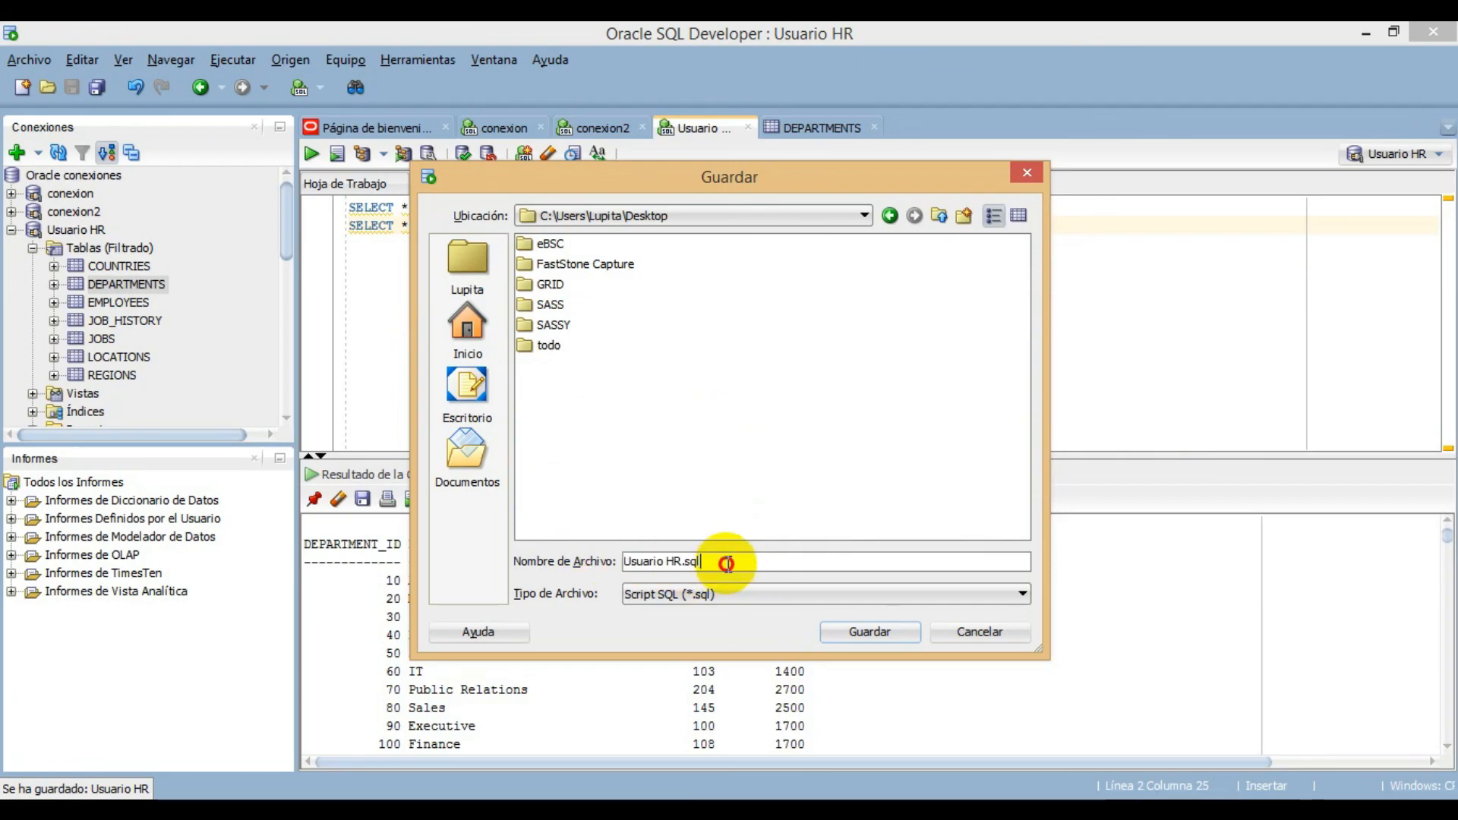
left_click(868, 633)
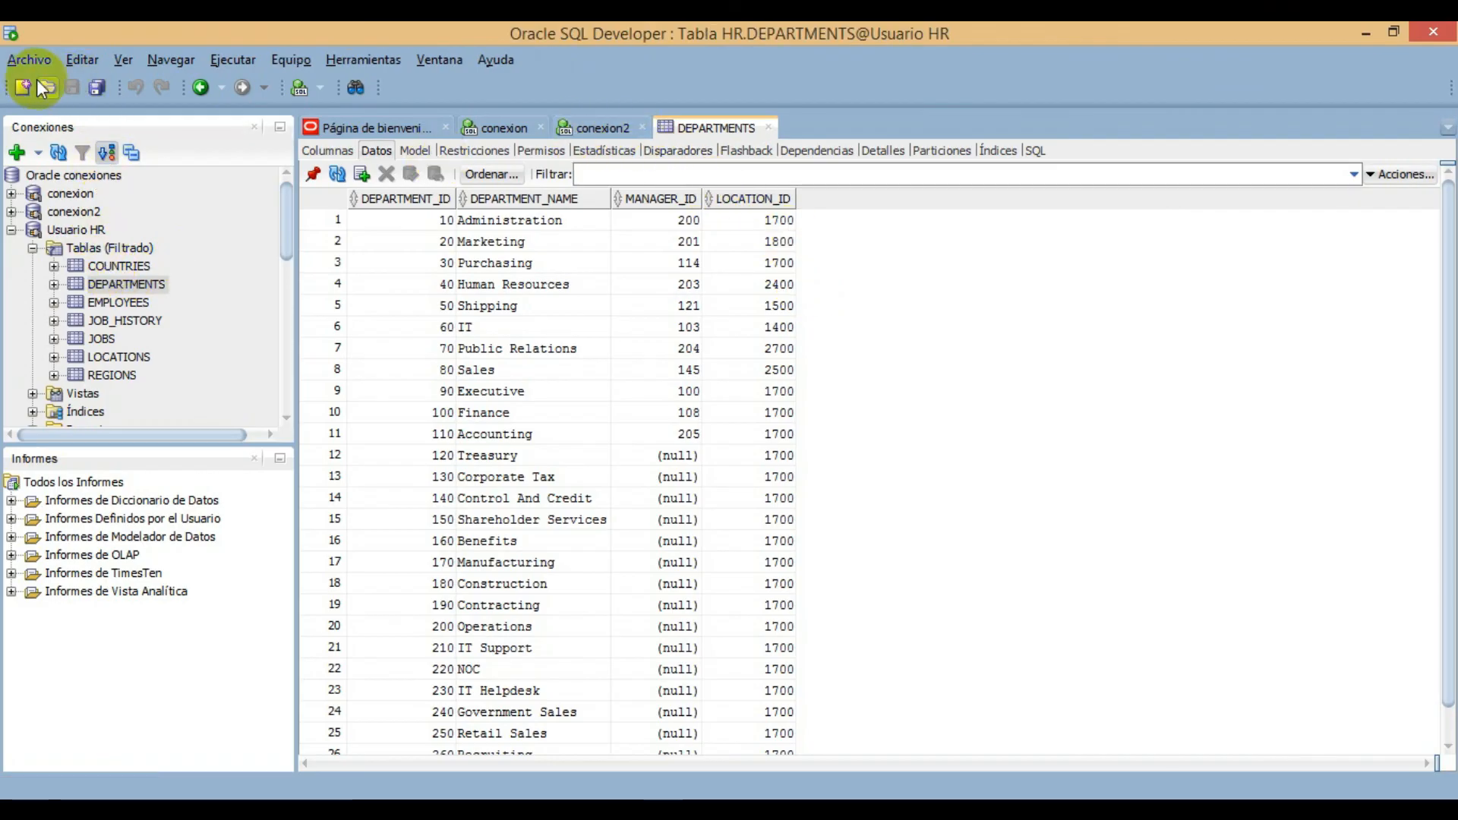
- Open the saved script Usuario HR.sql from the desktop and check its two queries
left_click(27, 60)
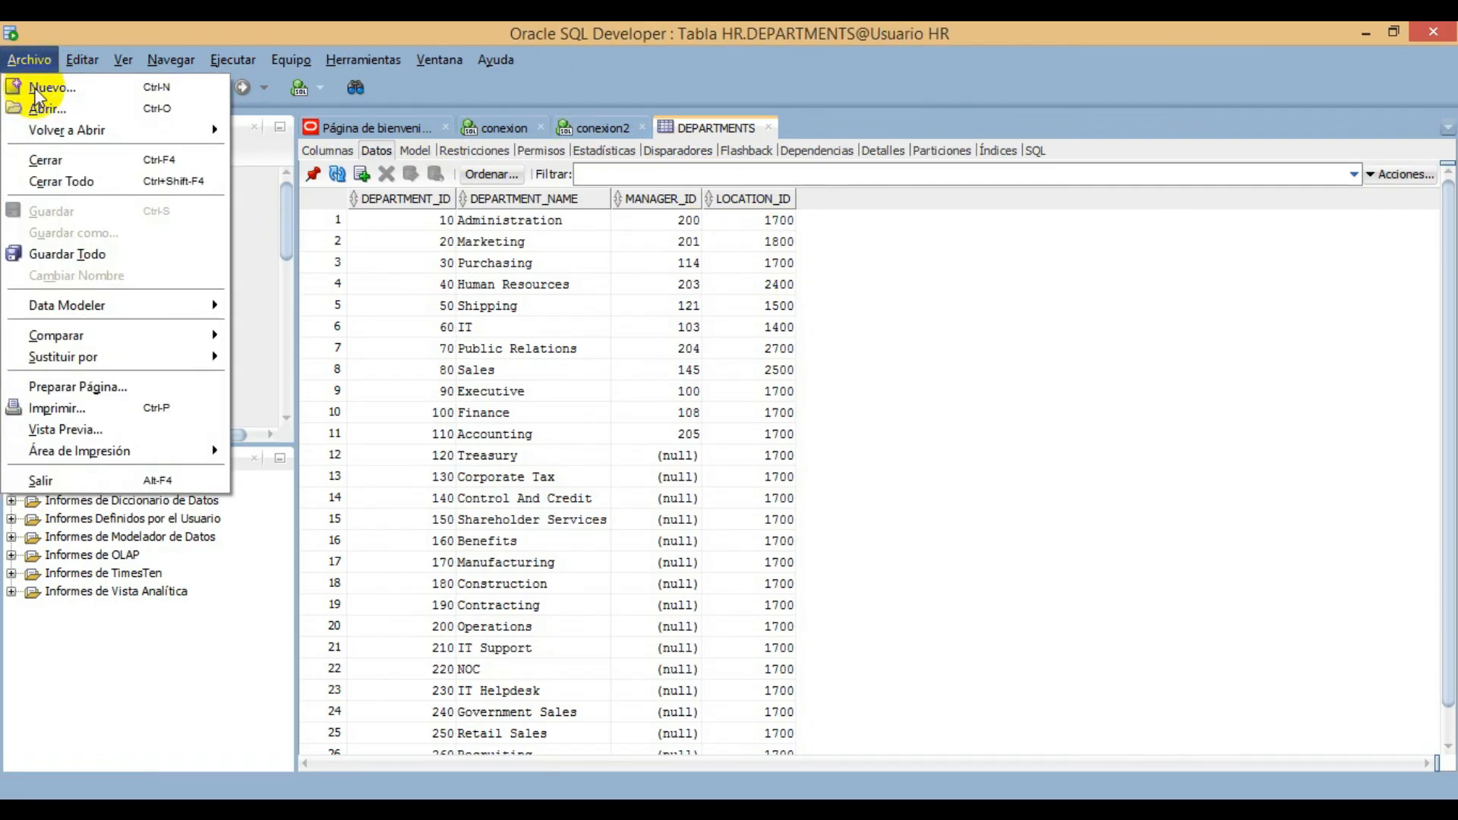
left_click(32, 109)
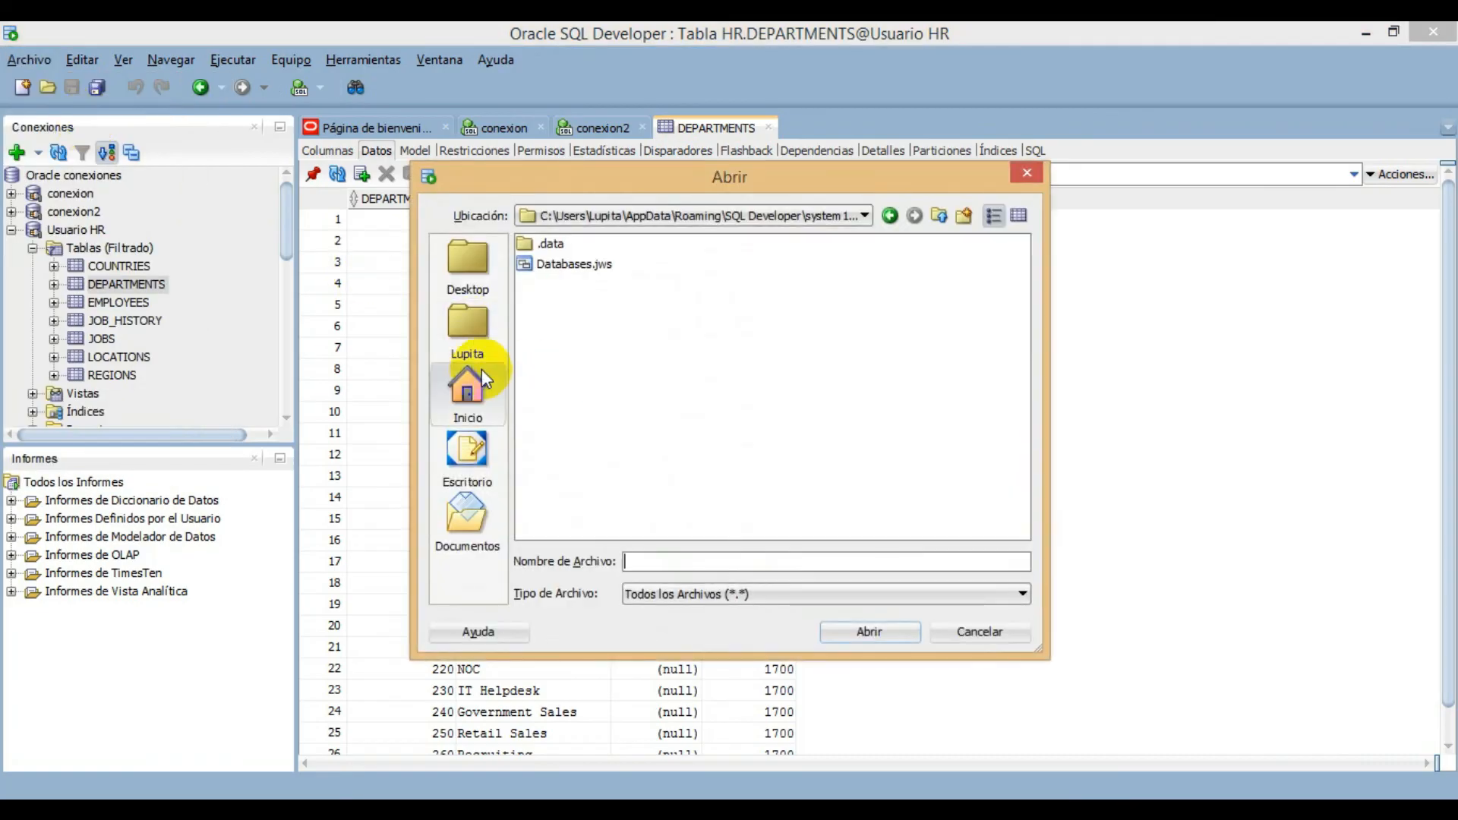
left_click(456, 383)
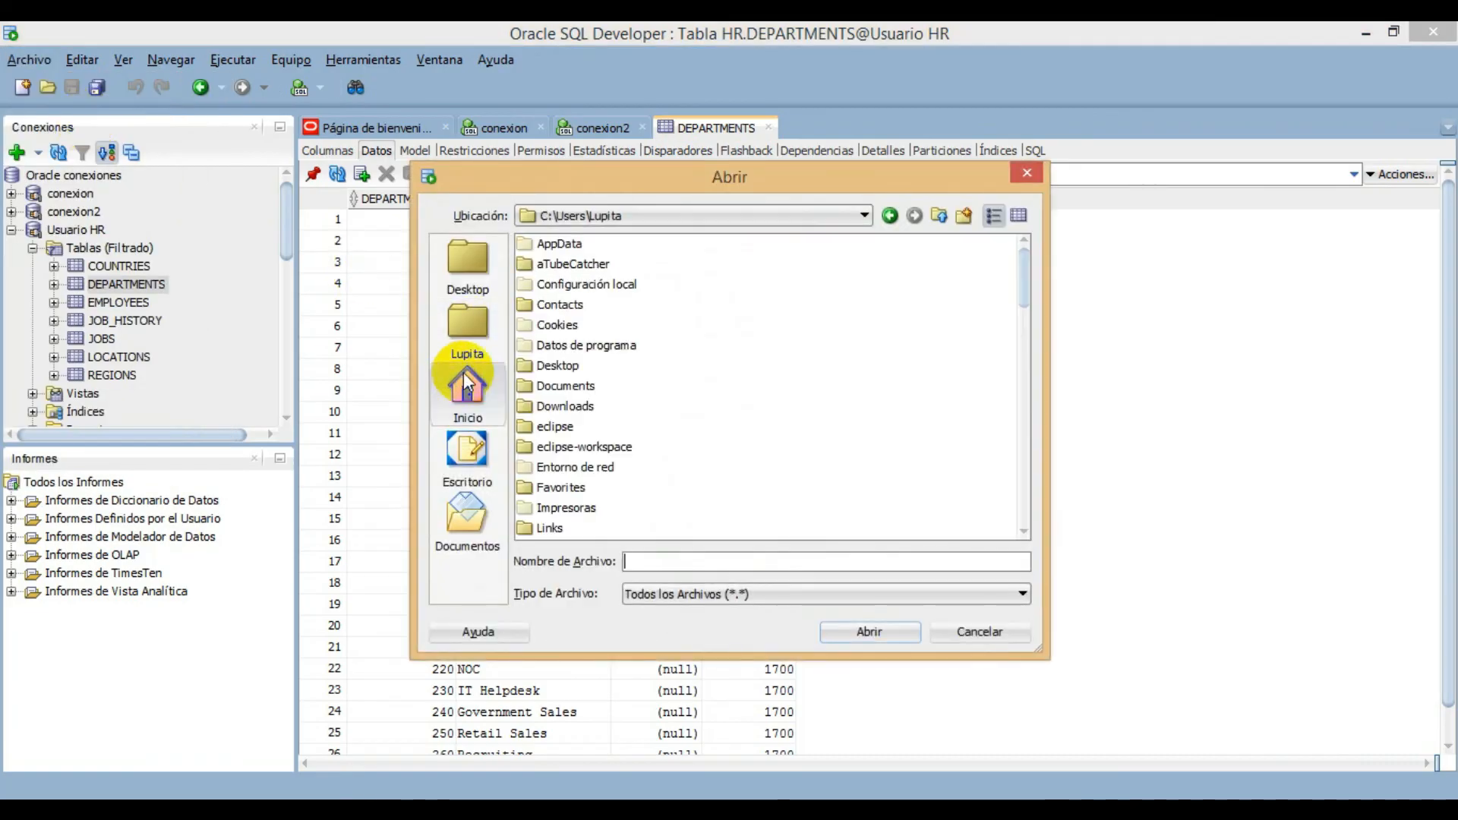
left_click(456, 456)
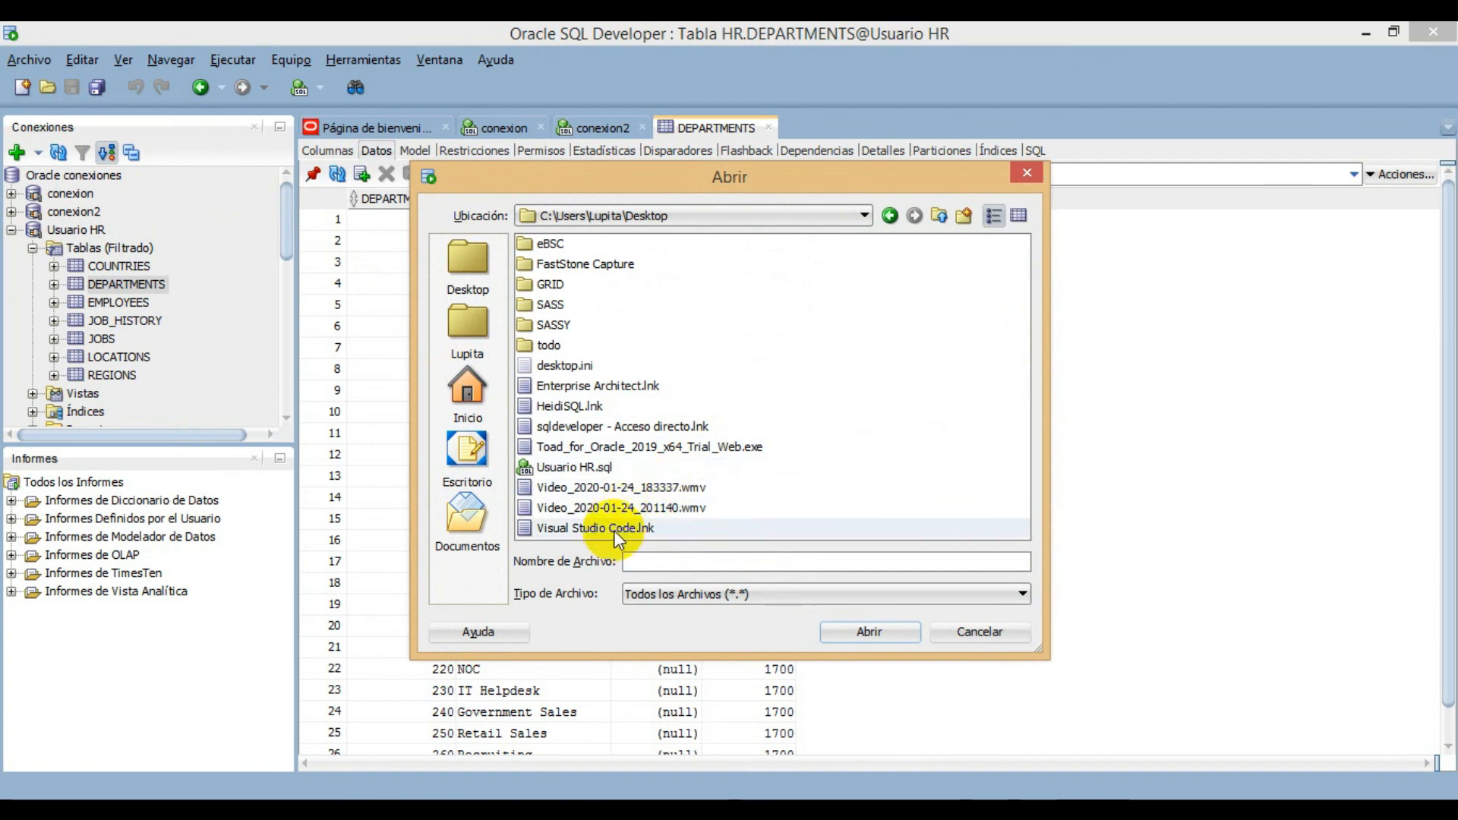
left_click(578, 466)
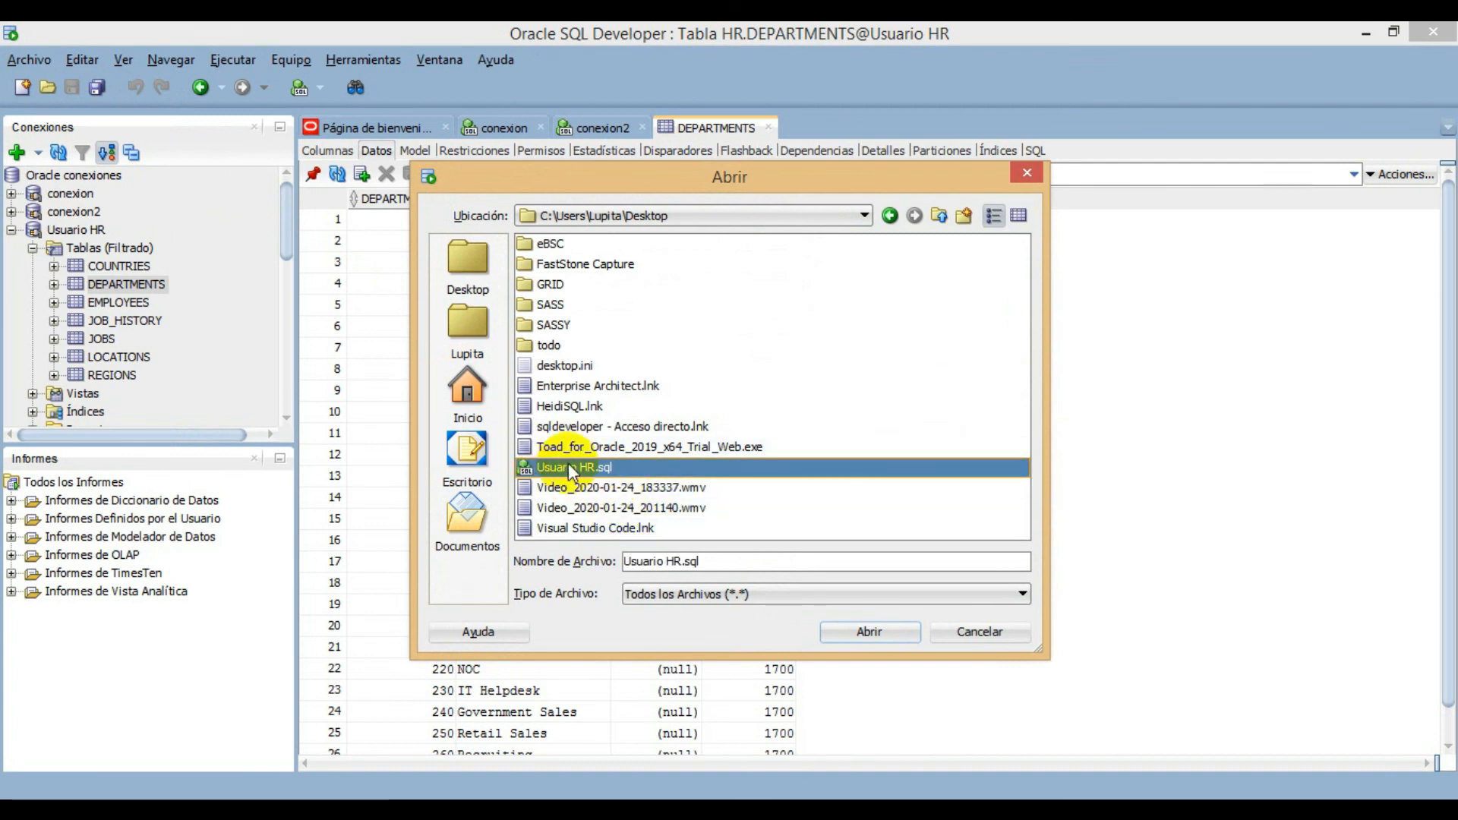
left_click(871, 637)
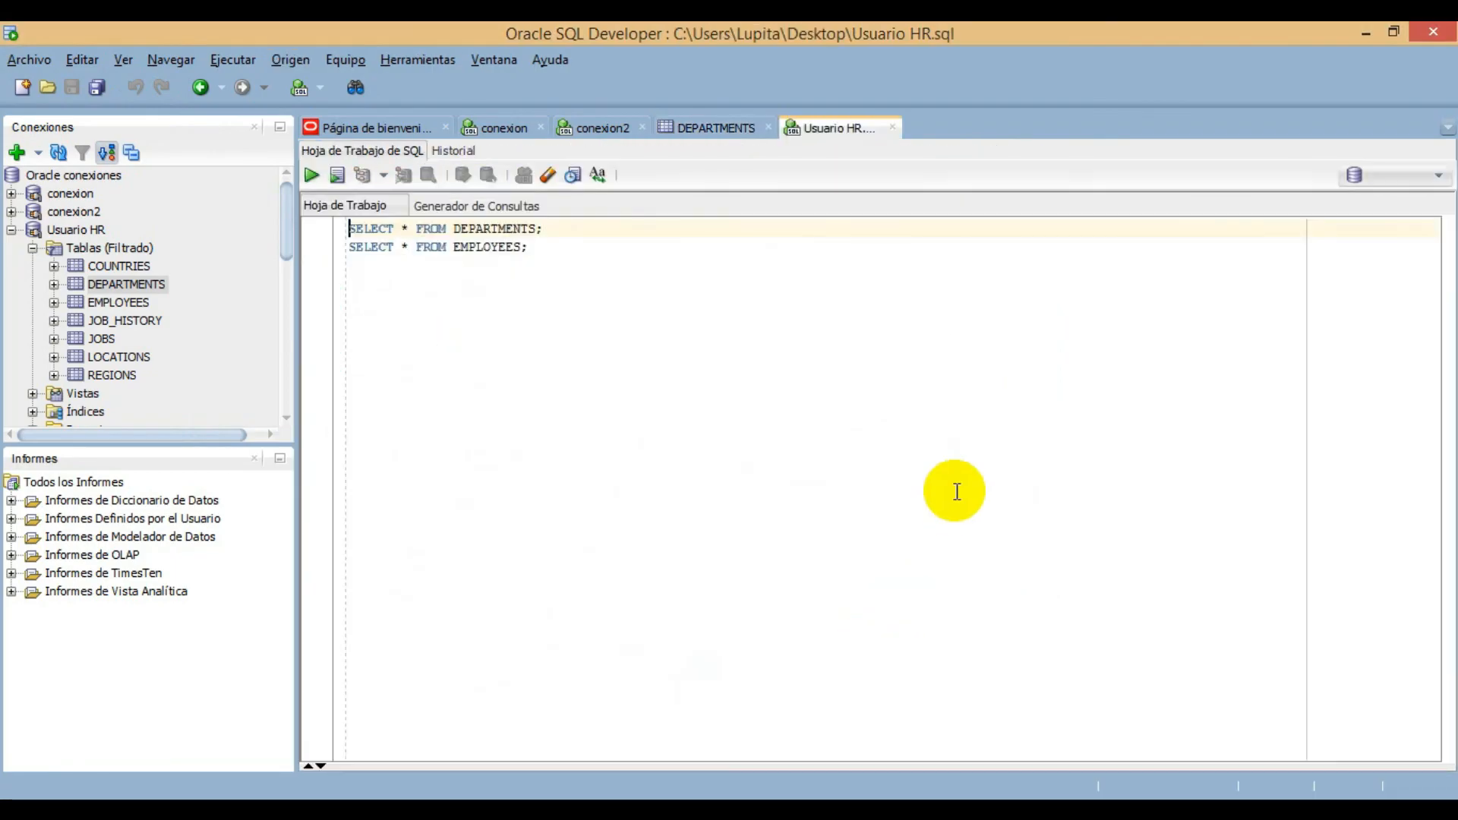
key("ctrl+a")
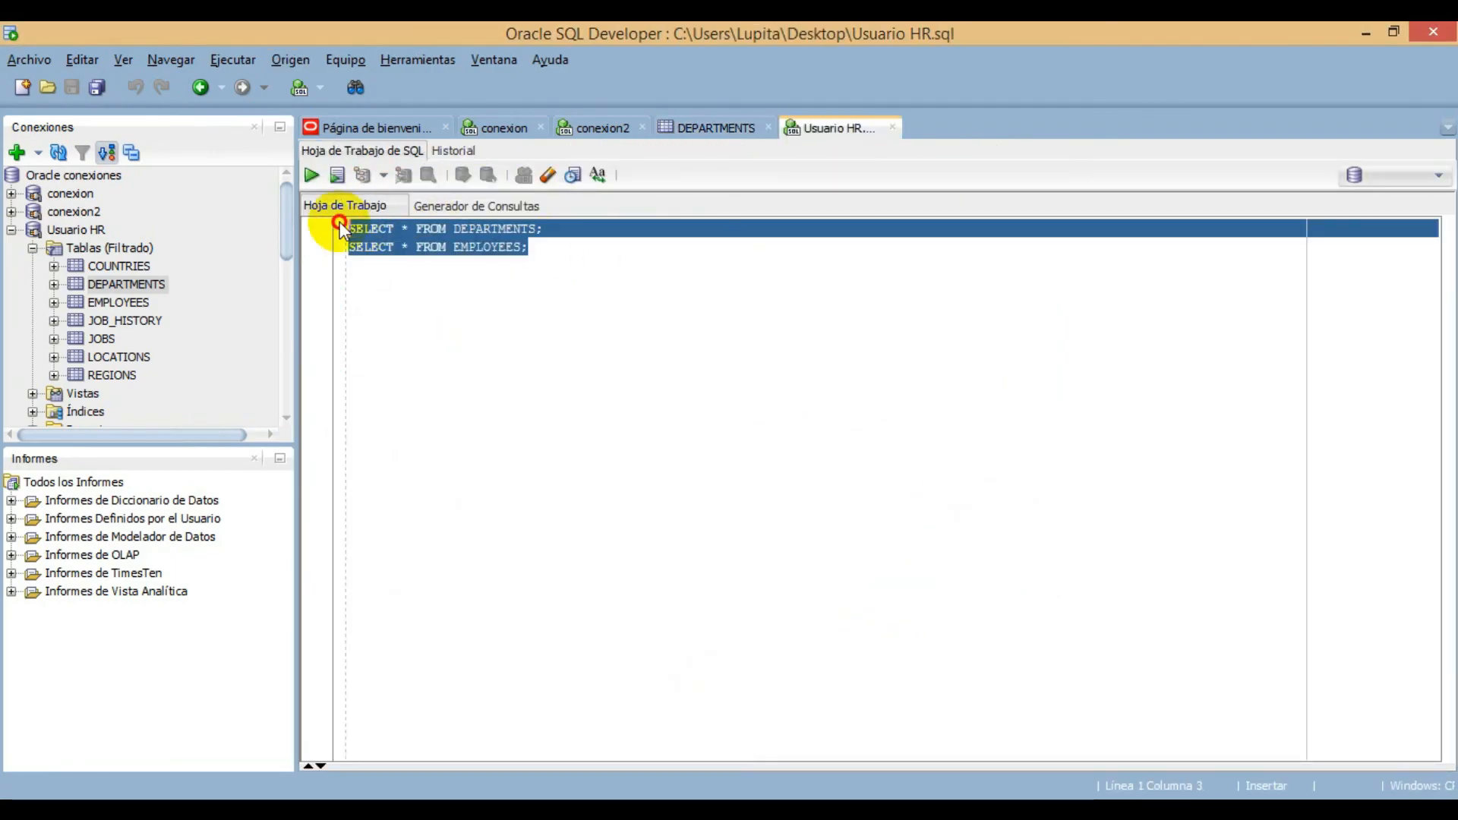
left_click(581, 281)
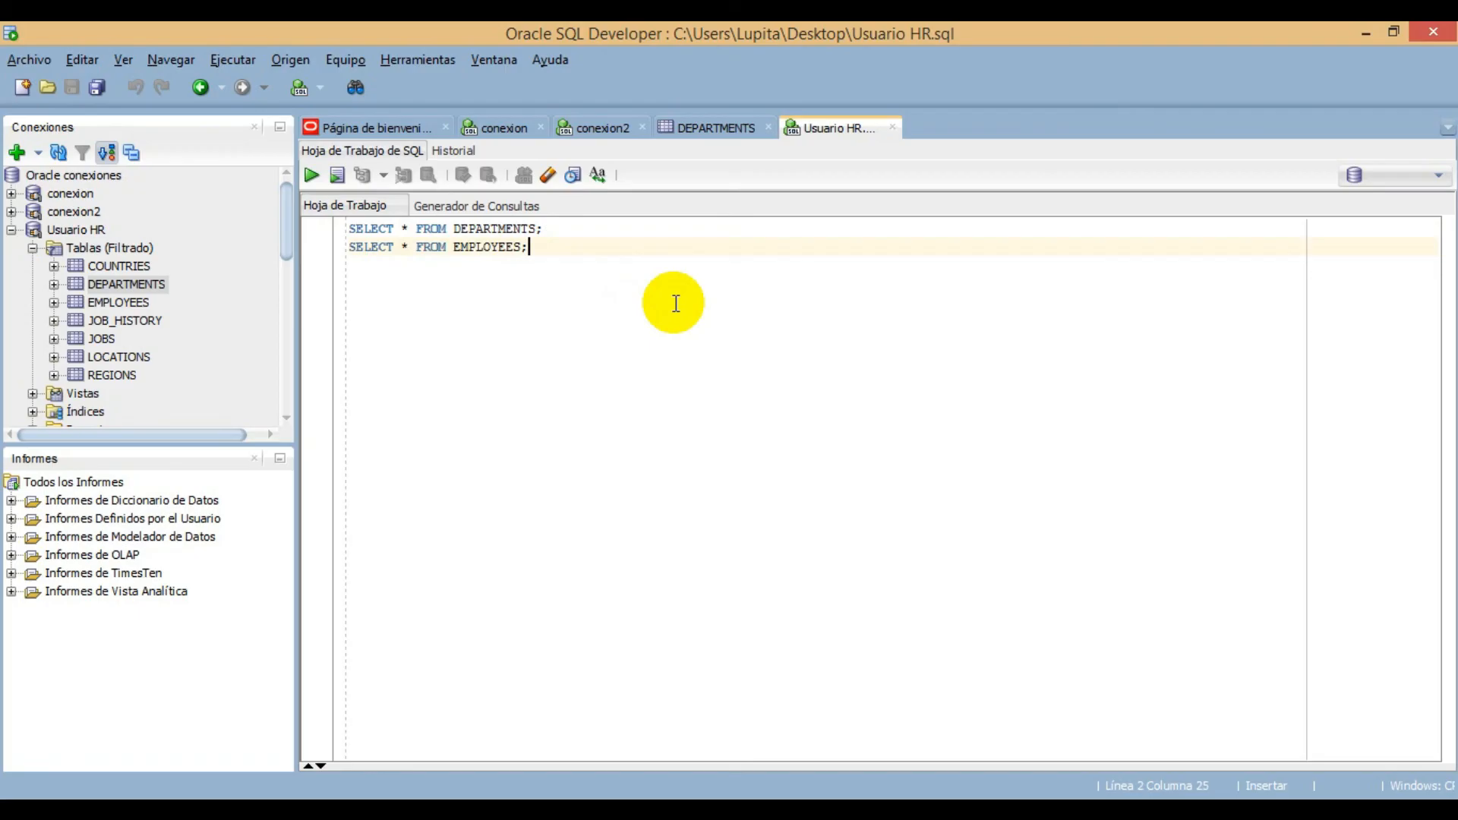